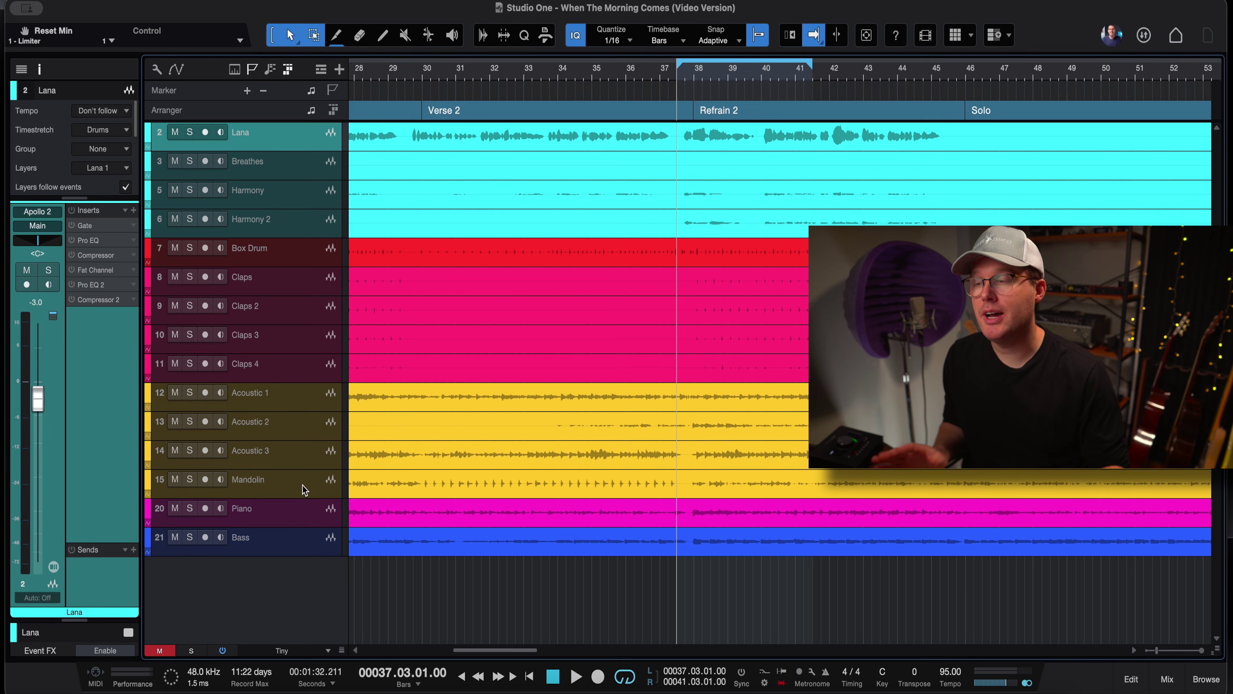
Show the mixer and inspect the Limiter inserted on the Main output, closing its window when done
left_click(1170, 682)
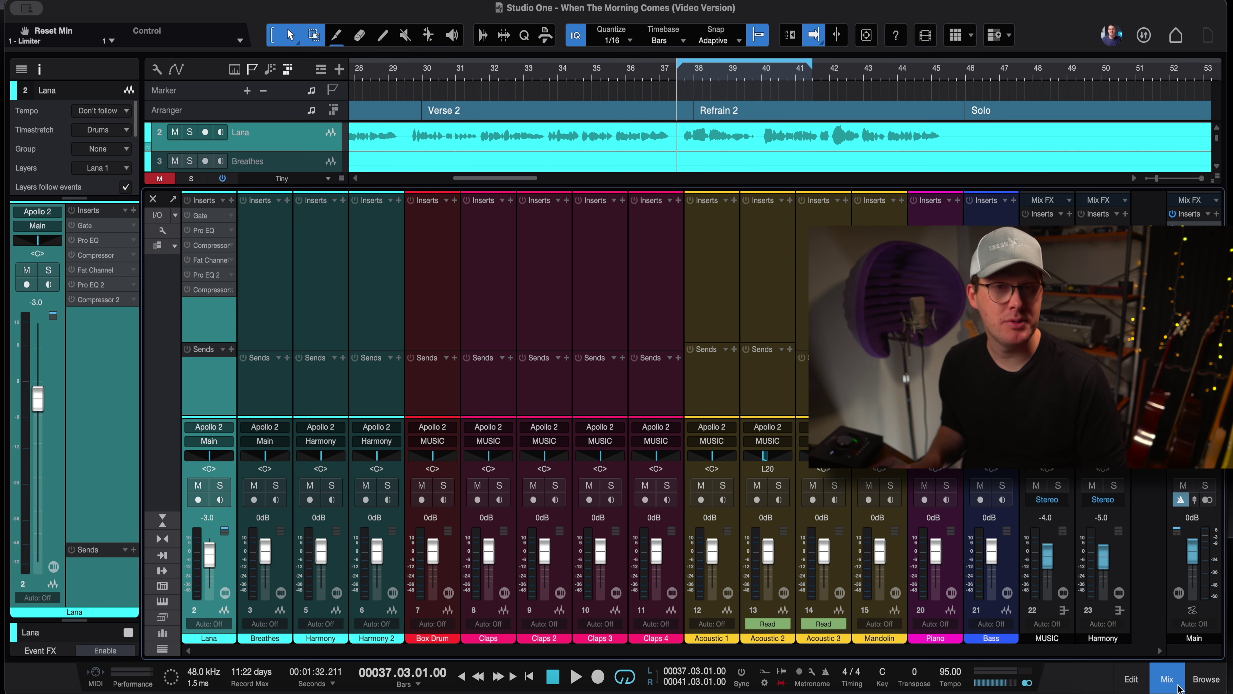
left_click(1205, 233)
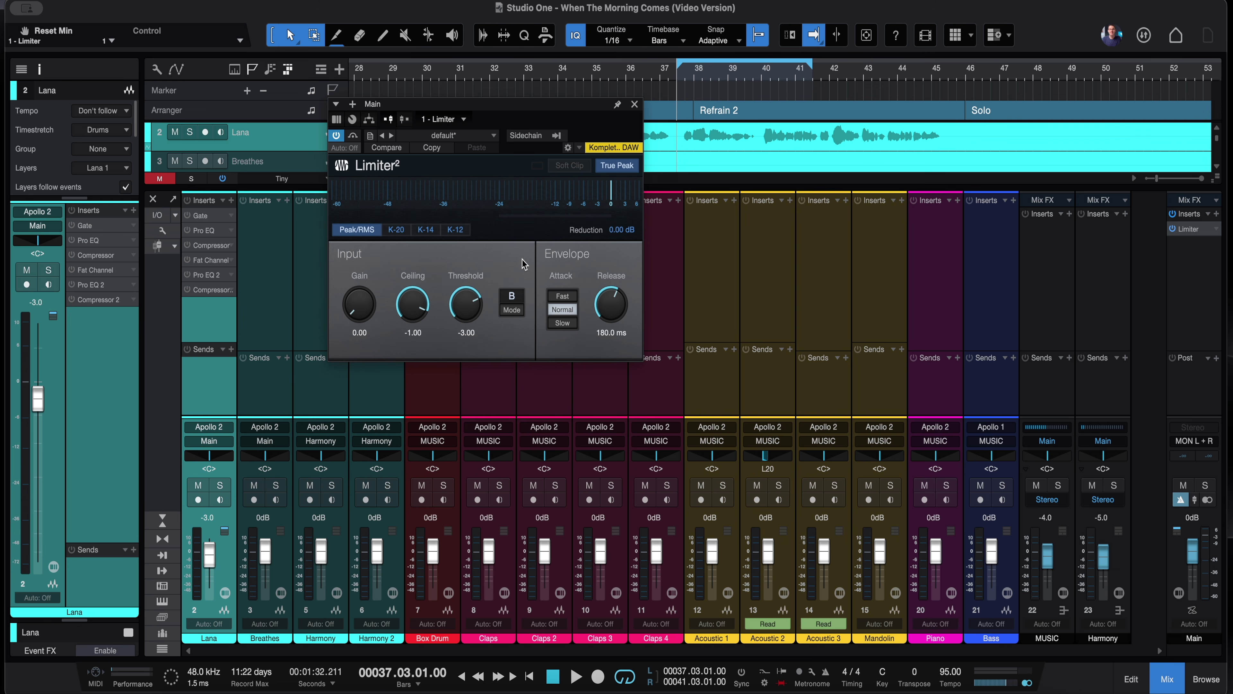
left_click(634, 105)
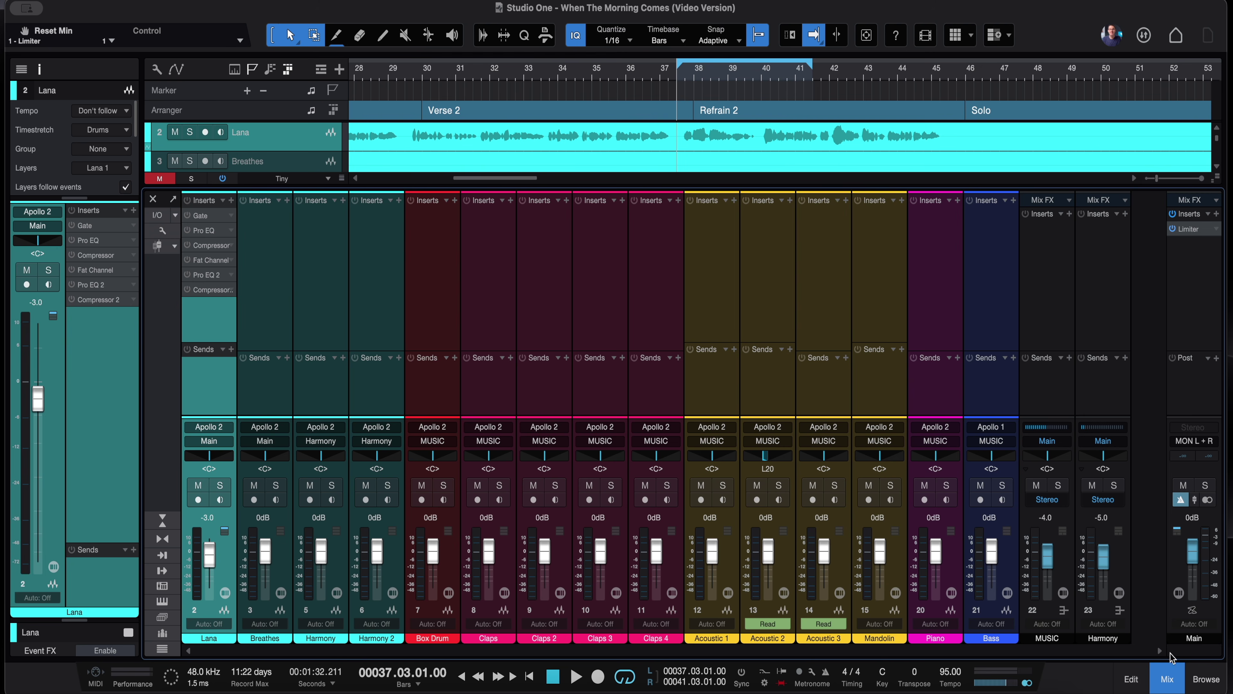
Examine the MUSIC and Harmony buses and the lead vocal channel in the mixer, and hide the mixer
left_click(1047, 291)
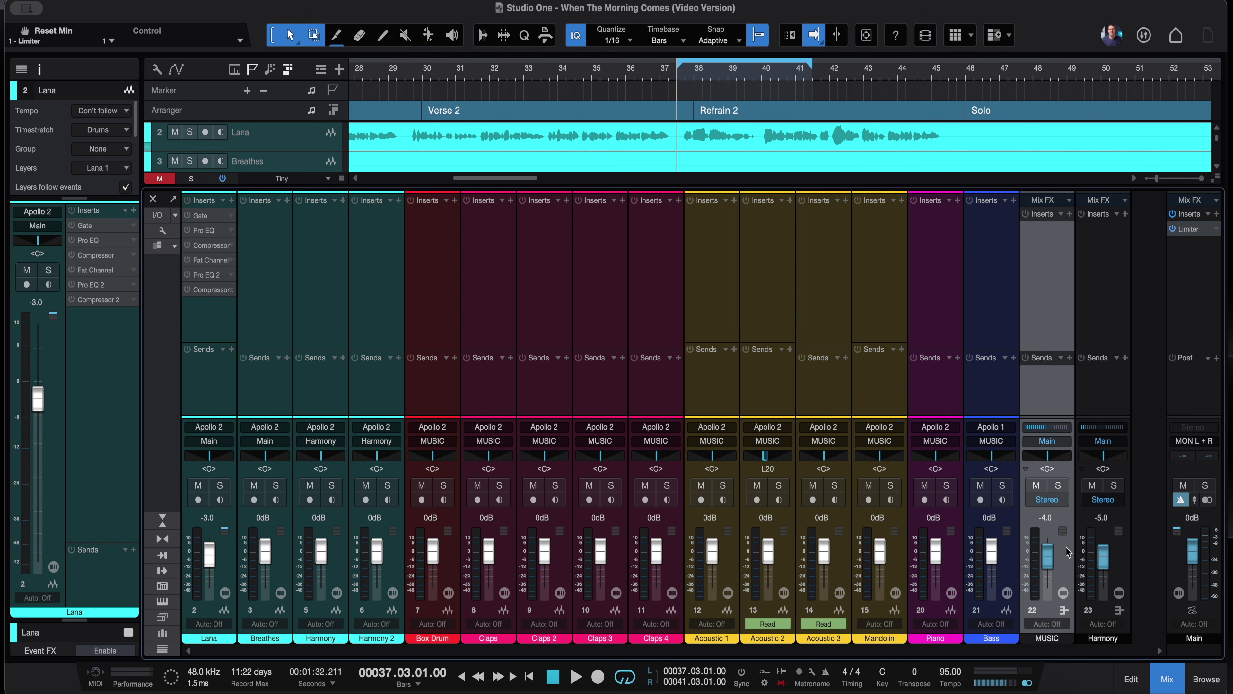
left_click(1091, 297)
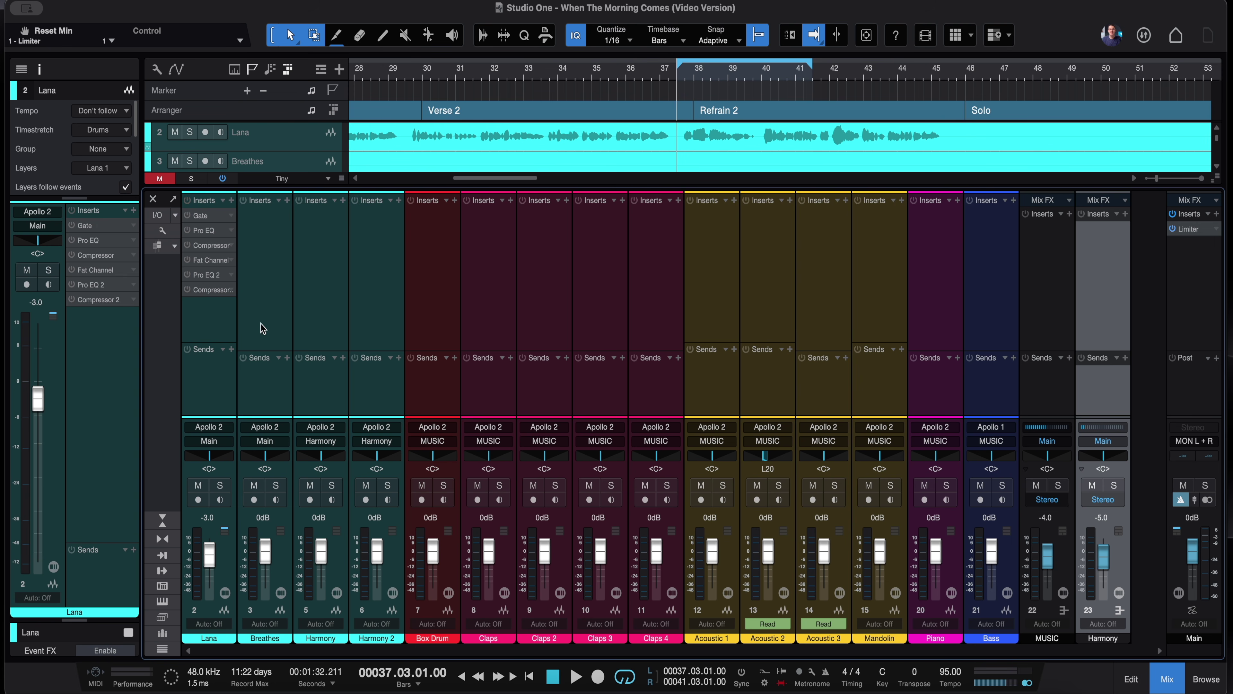
left_click(216, 322)
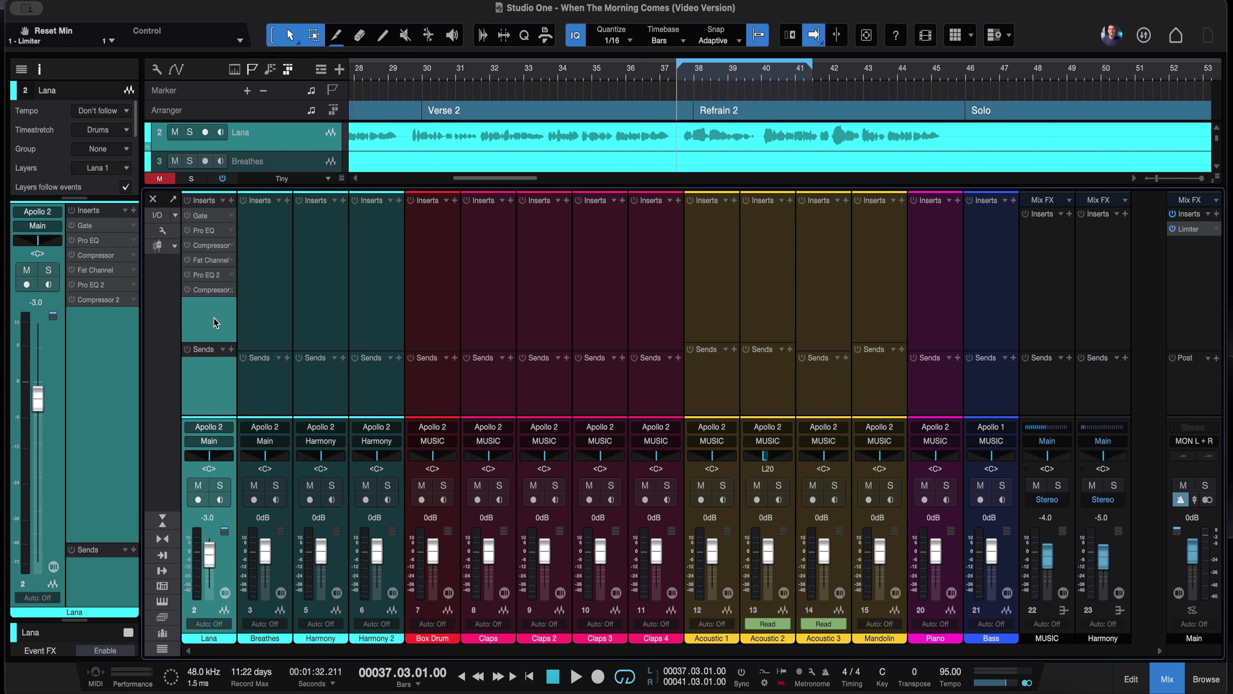
left_click(1165, 672)
Enable the gain envelope on the lead vocal event of track 2 near Refrain 2 and enlarge the tracks to X-Large height
left_click_drag(701, 76, 679, 63)
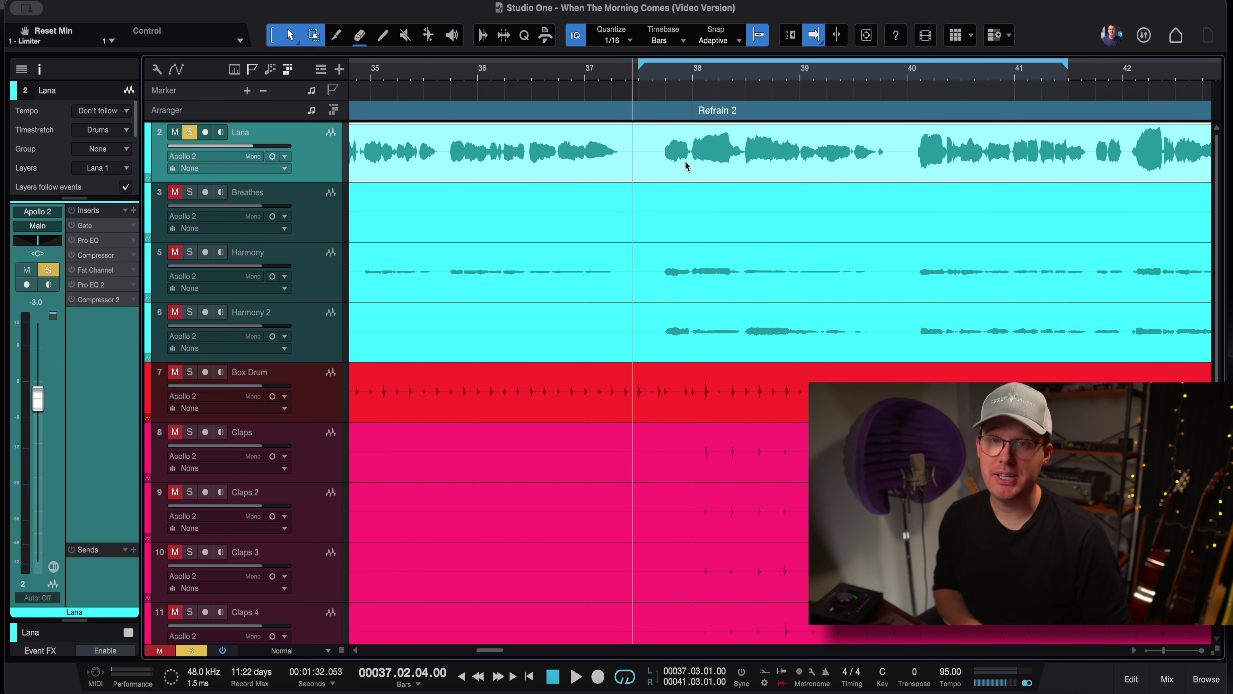
right_click(673, 168)
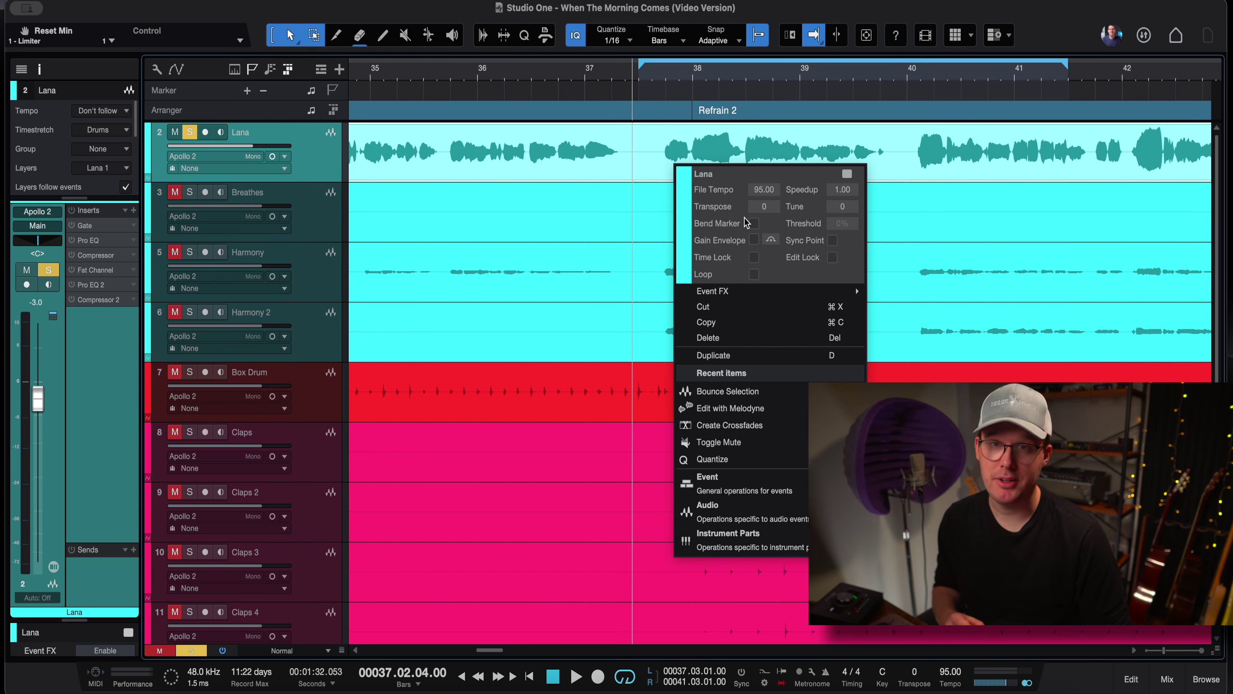
left_click(754, 240)
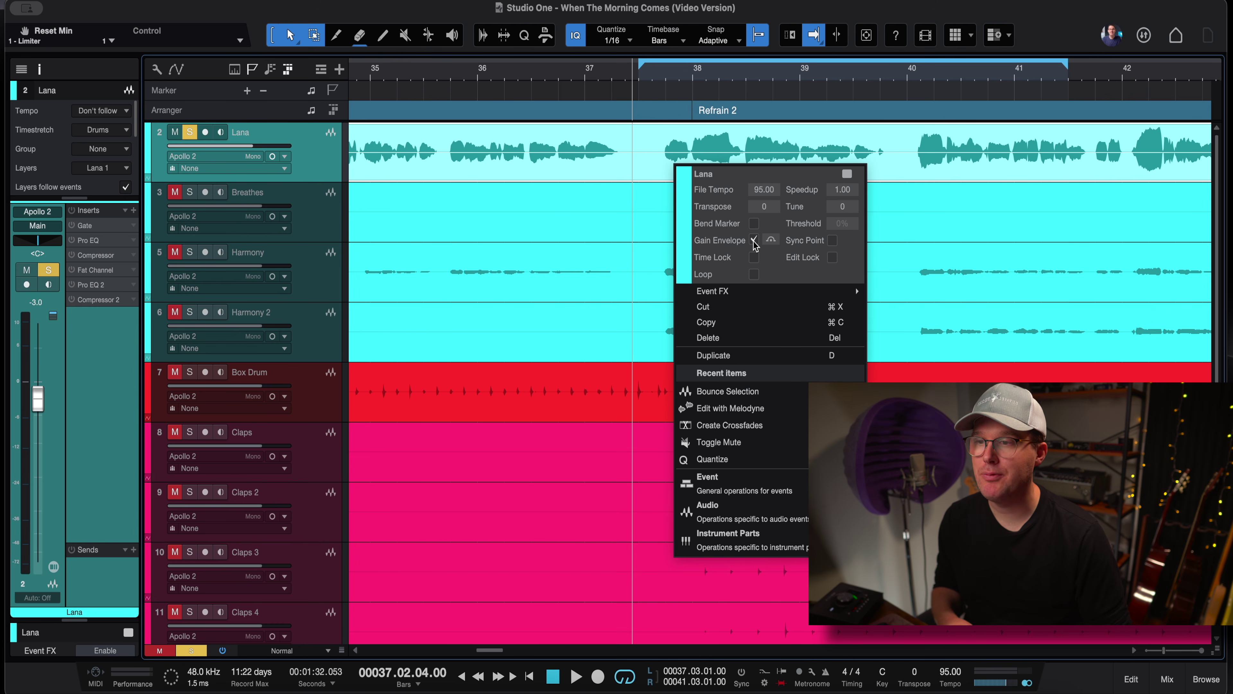
left_click(653, 178)
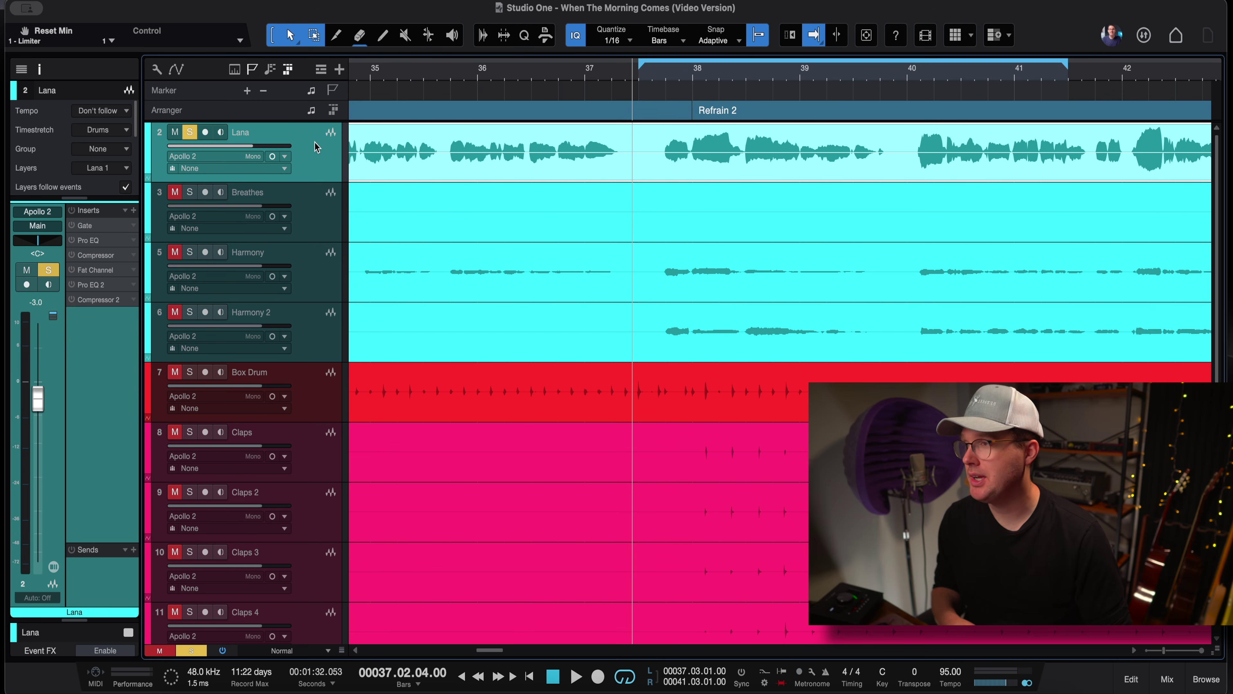
left_click_drag(342, 651, 337, 535)
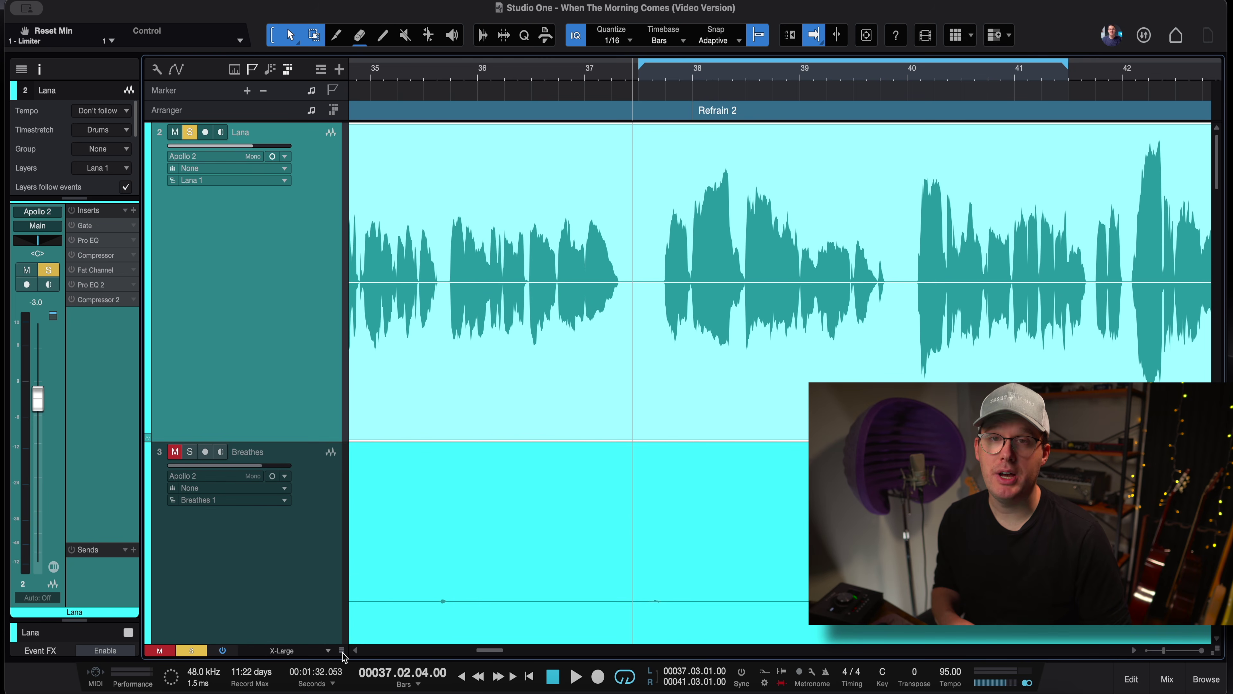
left_click(655, 286)
left_click(693, 282)
left_click(746, 282)
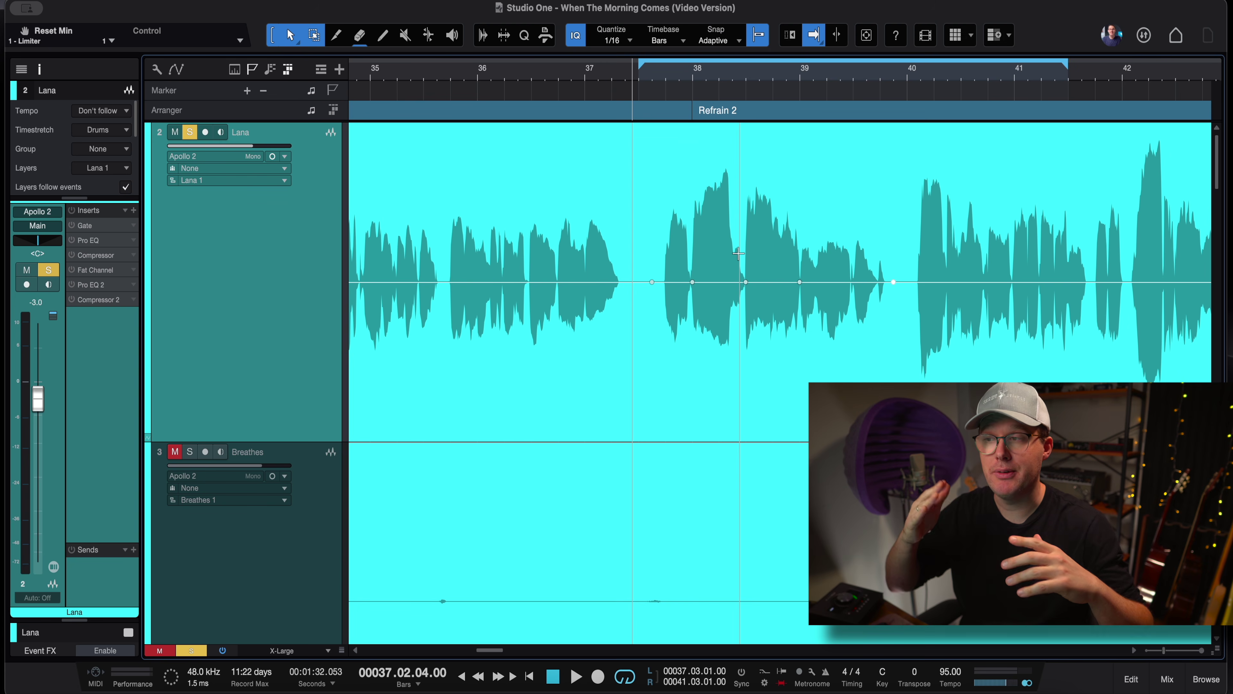
Play back the soloed lead vocal phrase from bar 37.3 into Refrain 2 and stop playback
left_click(644, 82)
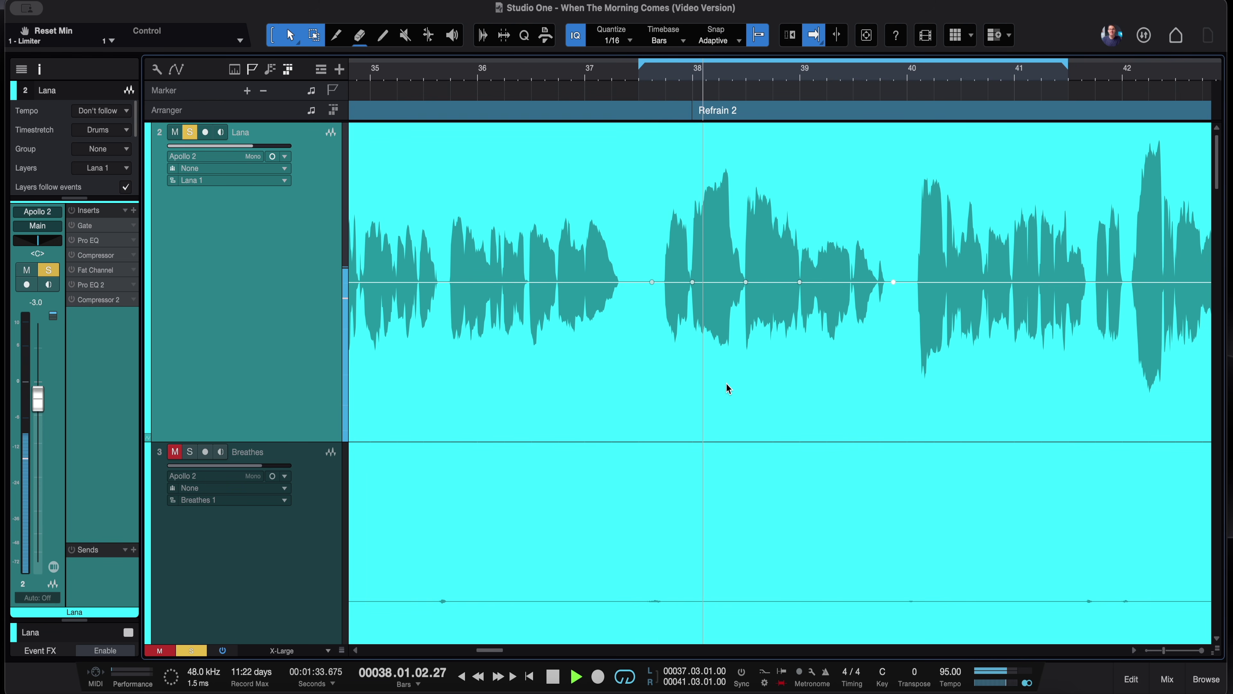
key("space")
Place gain envelope points in the lead vocal event at the gaps between words, from before bar 38 to before bar 40
right_click(626, 305)
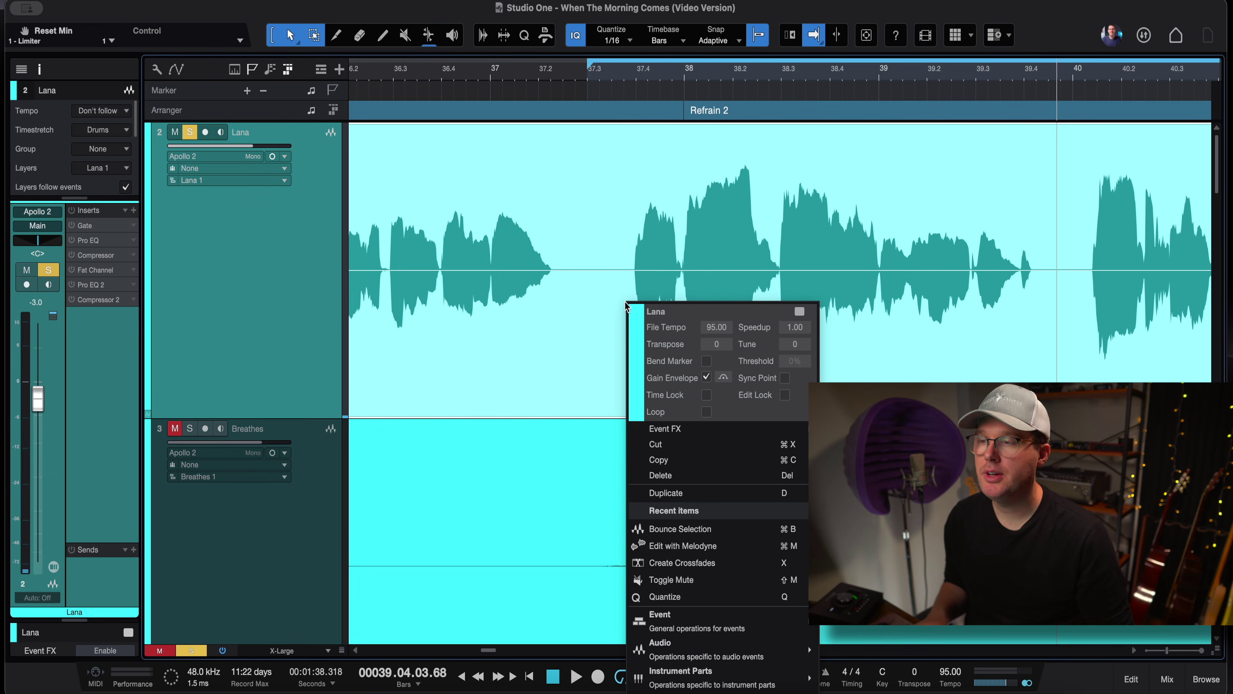
left_click(578, 345)
left_click(612, 269)
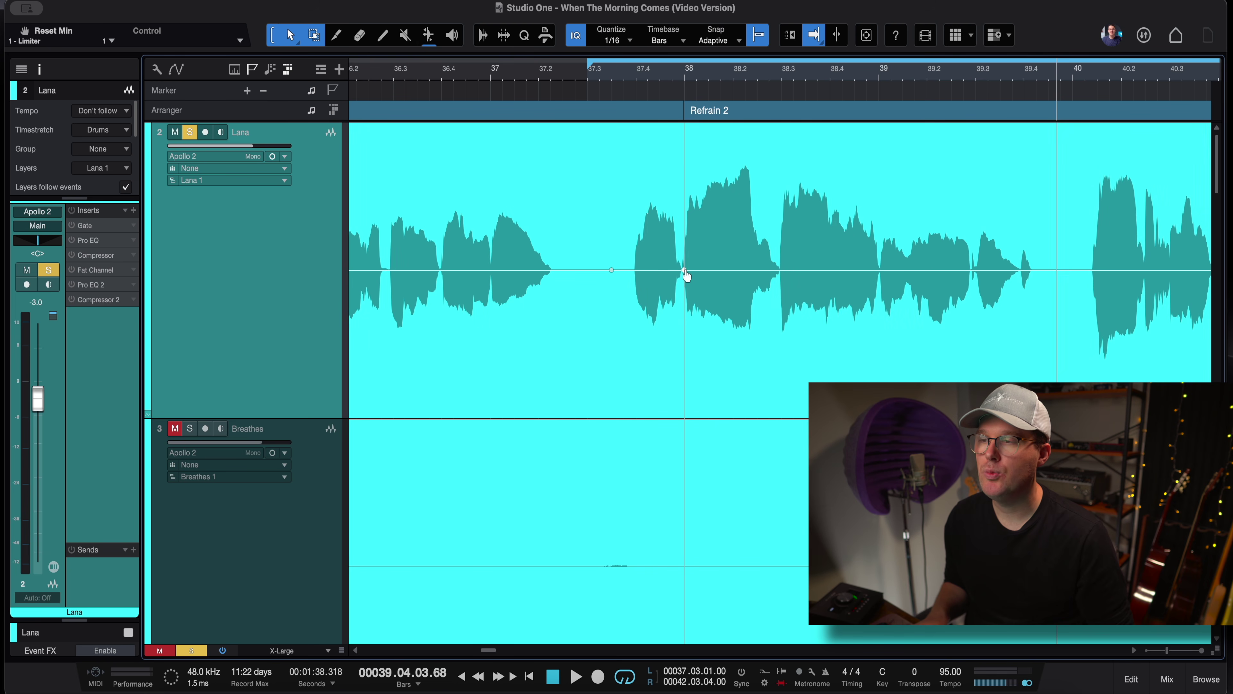
left_click(880, 270)
left_click(977, 270)
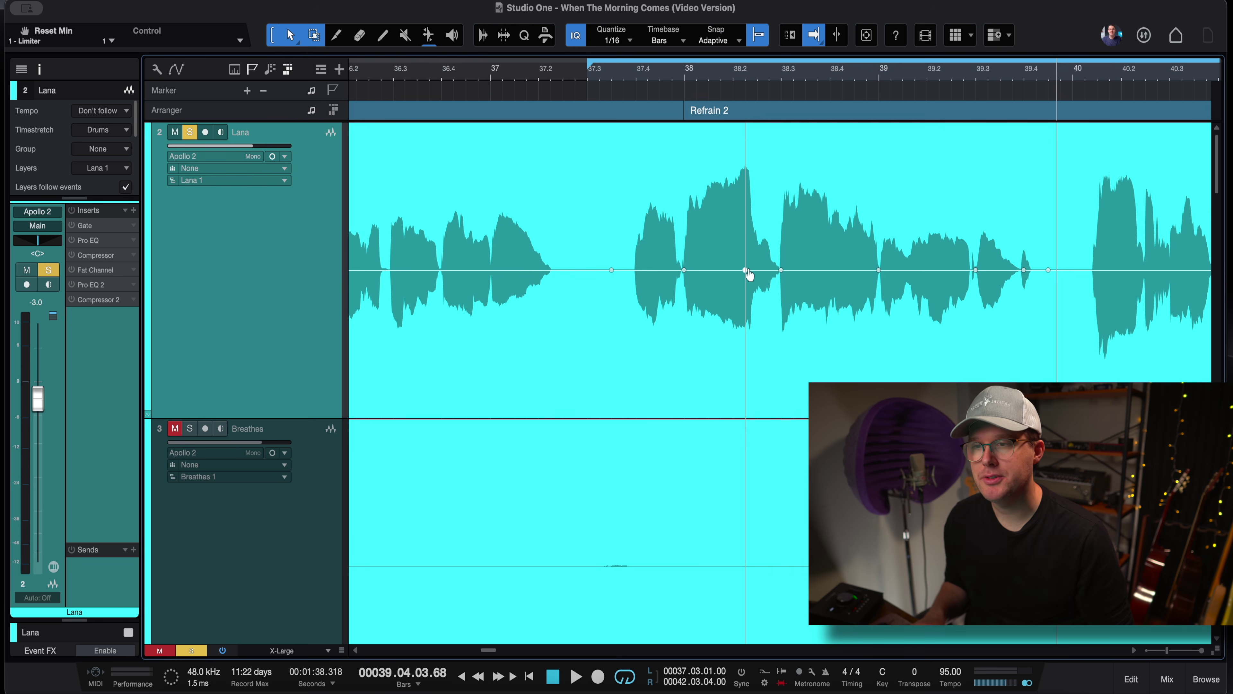
Pull the lead vocal's gain envelope down at the loud peaks around 38.2 and just after 38.3
left_click_drag(748, 276, 747, 290)
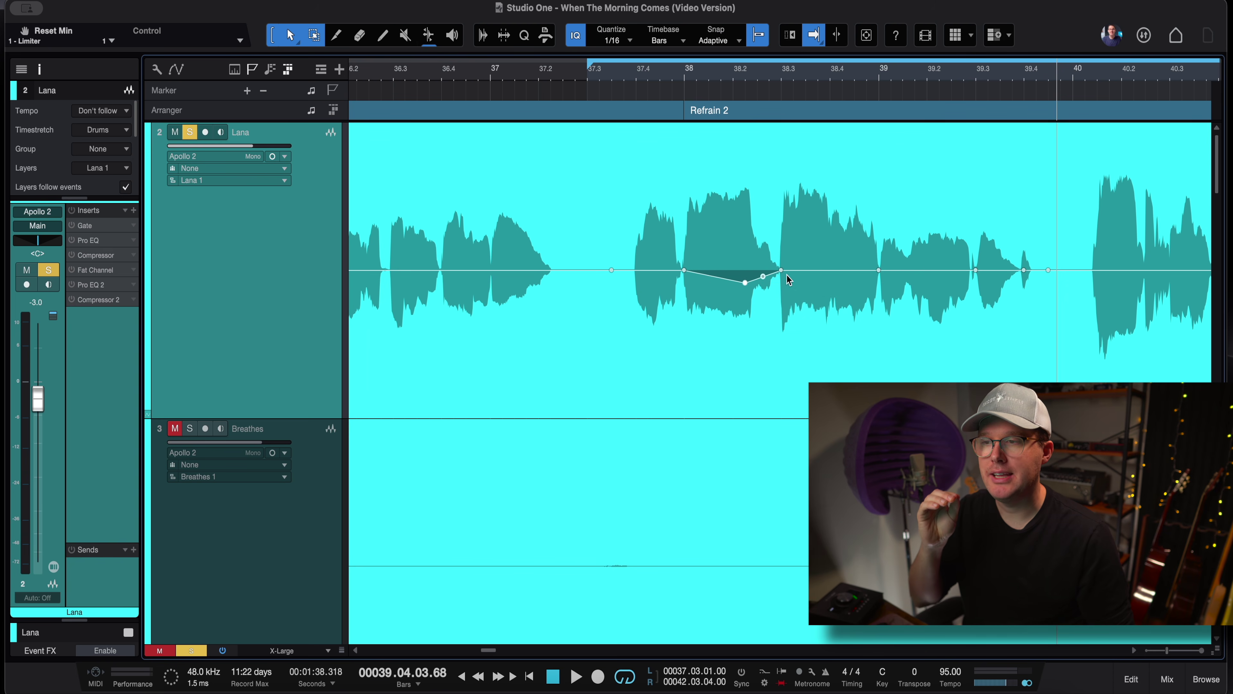
mouse_move(745, 291)
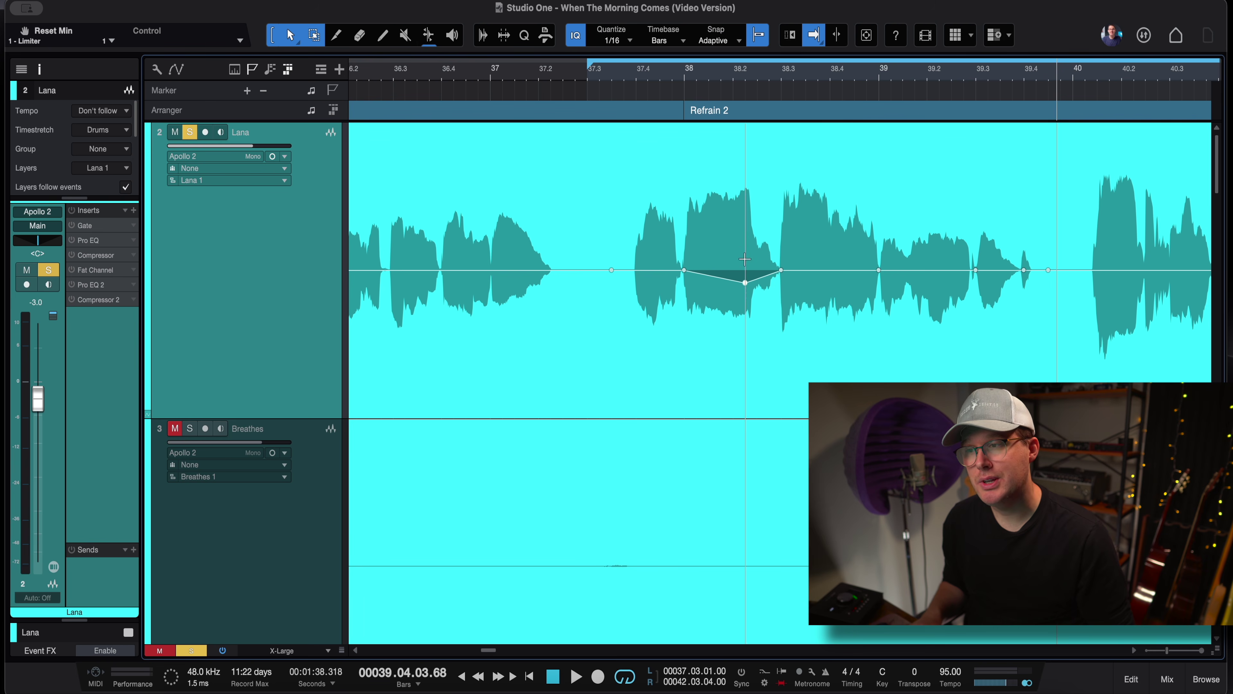
mouse_move(818, 272)
left_mouse_down()
mouse_move(810, 301)
mouse_move(807, 279)
left_mouse_up()
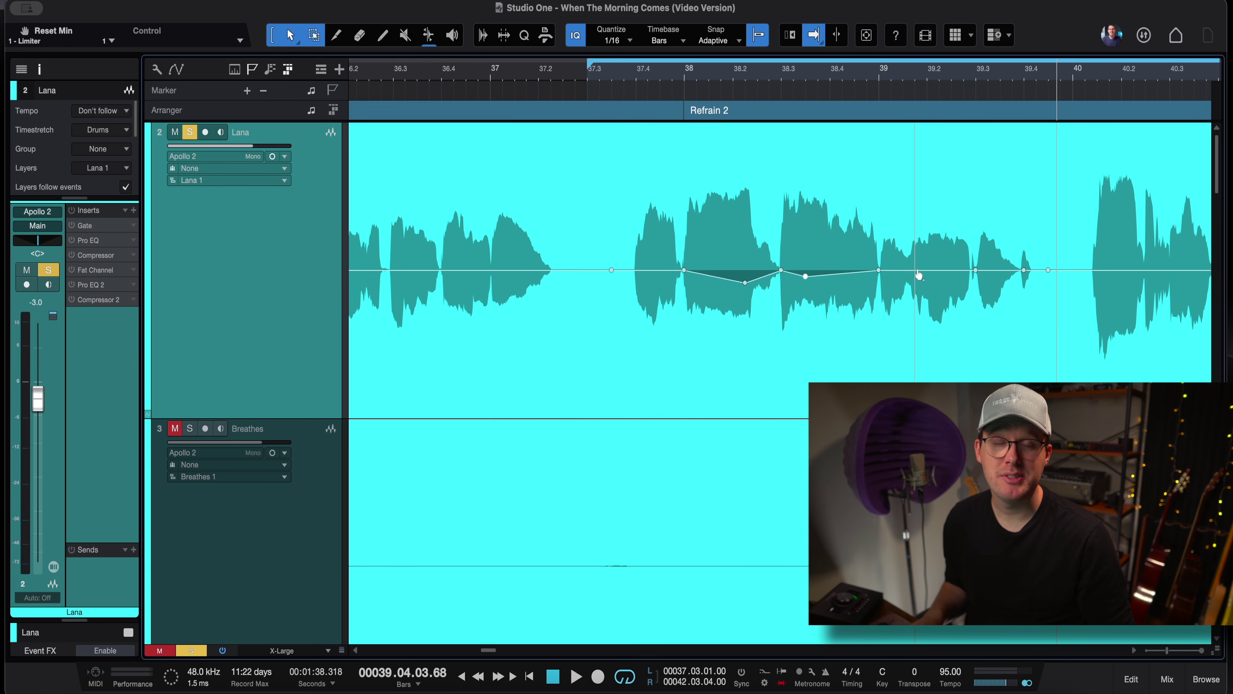
Raise the lead vocal's gain envelope to about +3.4 dB at 39.1.2 and boost the quiet word around 39.3
left_click_drag(916, 271, 895, 252)
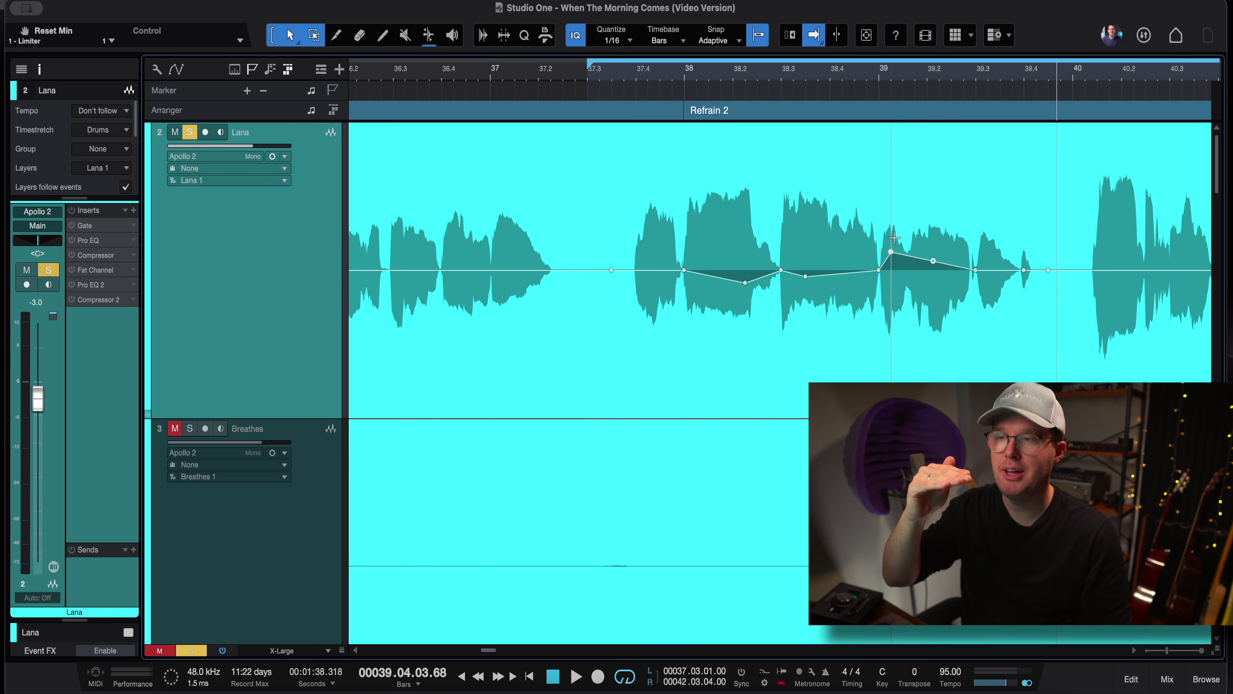
mouse_move(894, 259)
left_click_drag(892, 256, 891, 225)
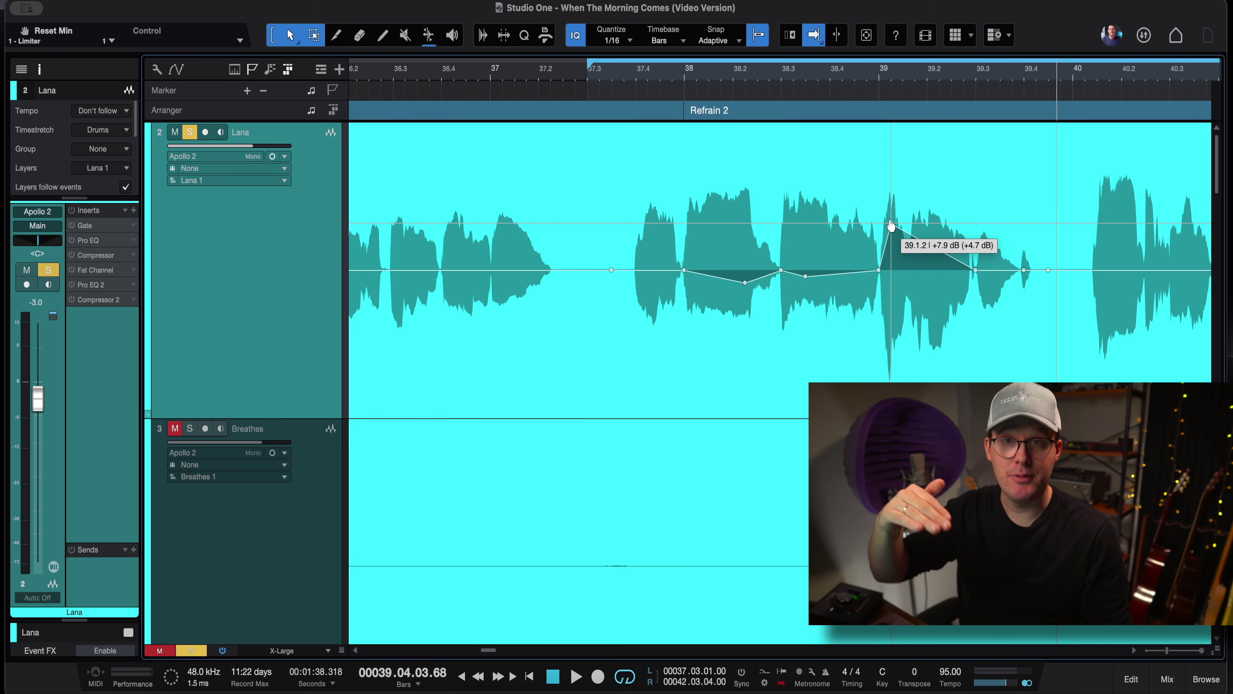
left_click_drag(892, 225, 893, 251)
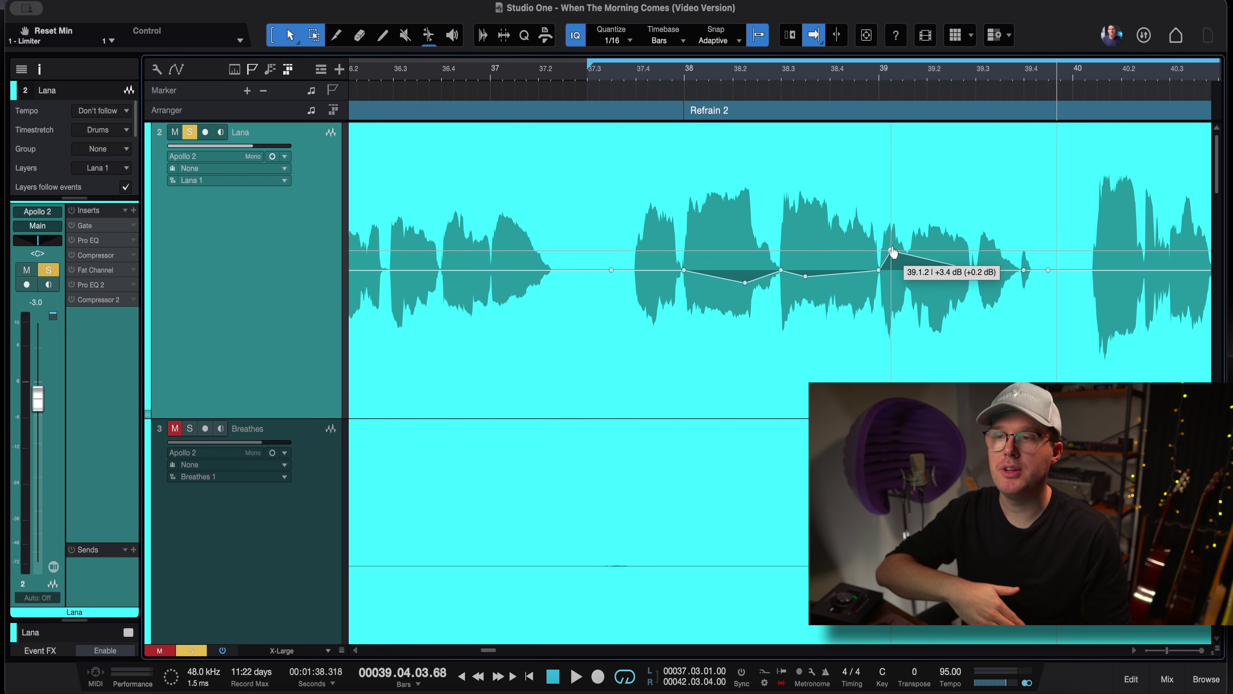
left_click_drag(959, 261, 987, 252)
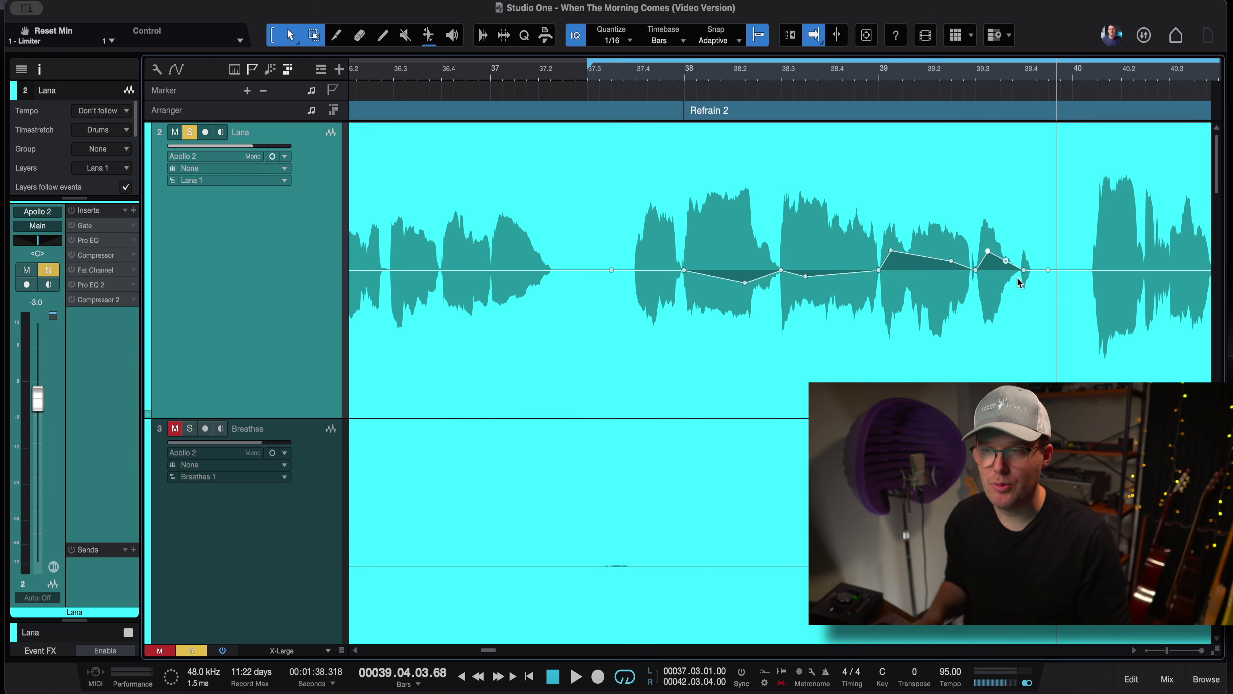
Play back the gain-adjusted lead vocal phrase from 37.3 and stop before bar 40
left_click(592, 79)
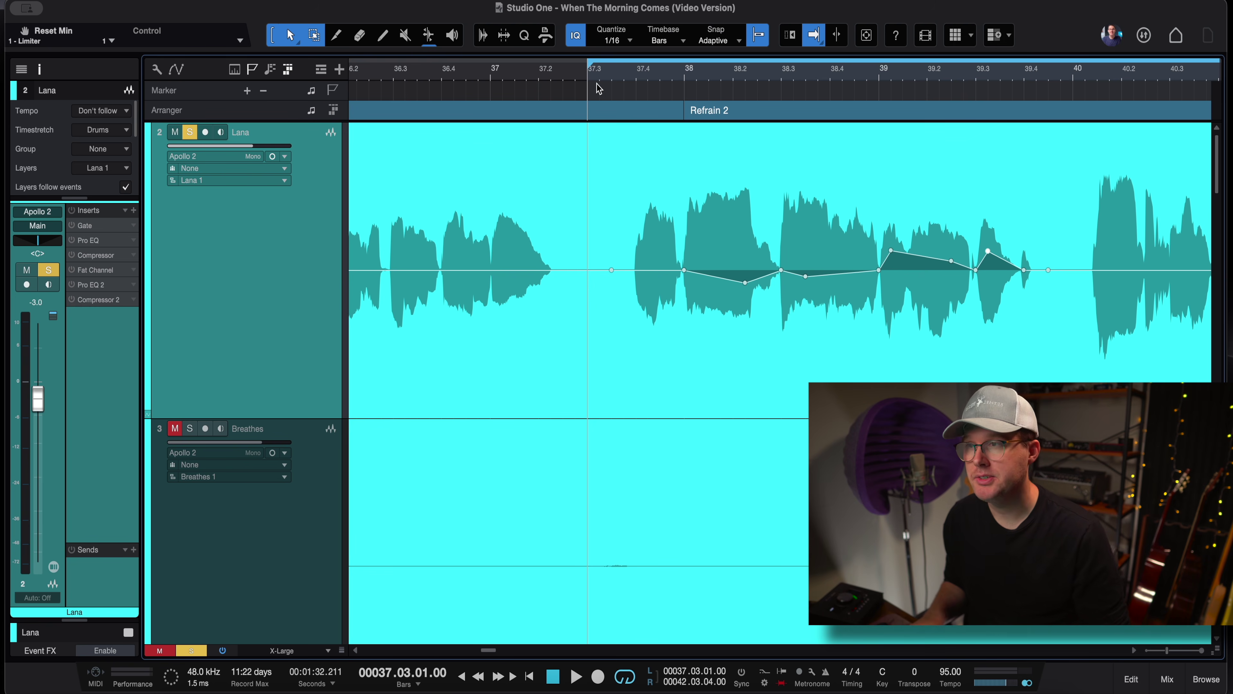
key("space")
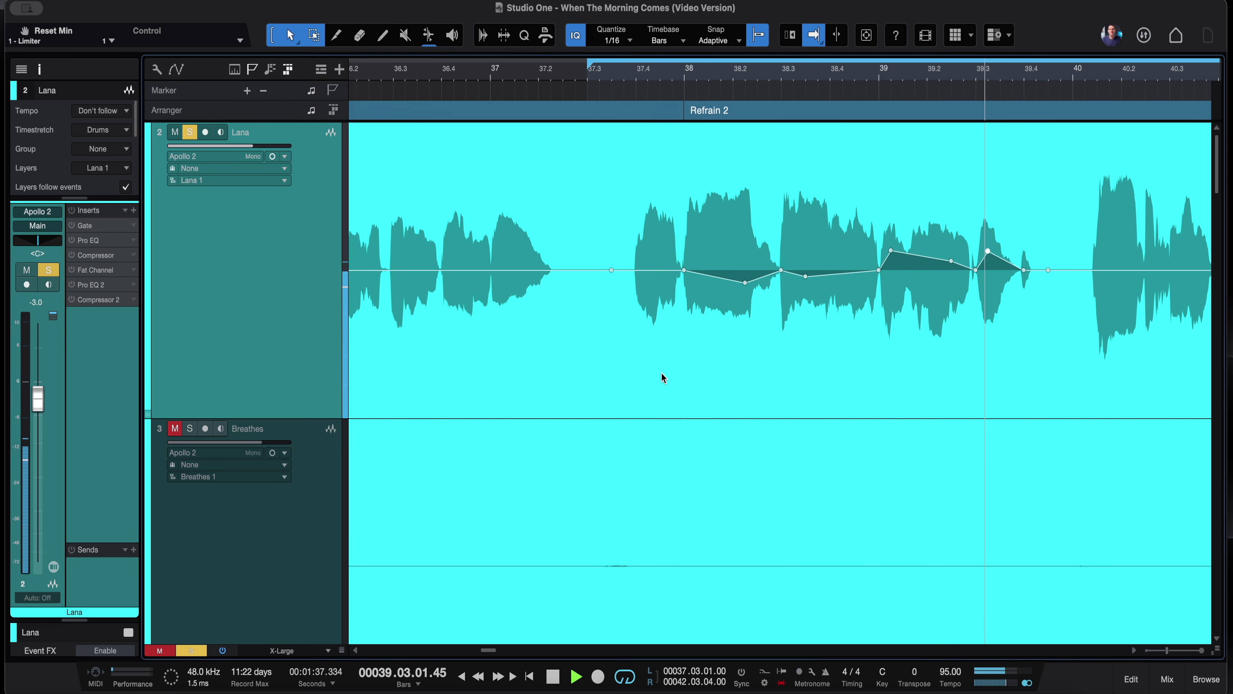
key("space")
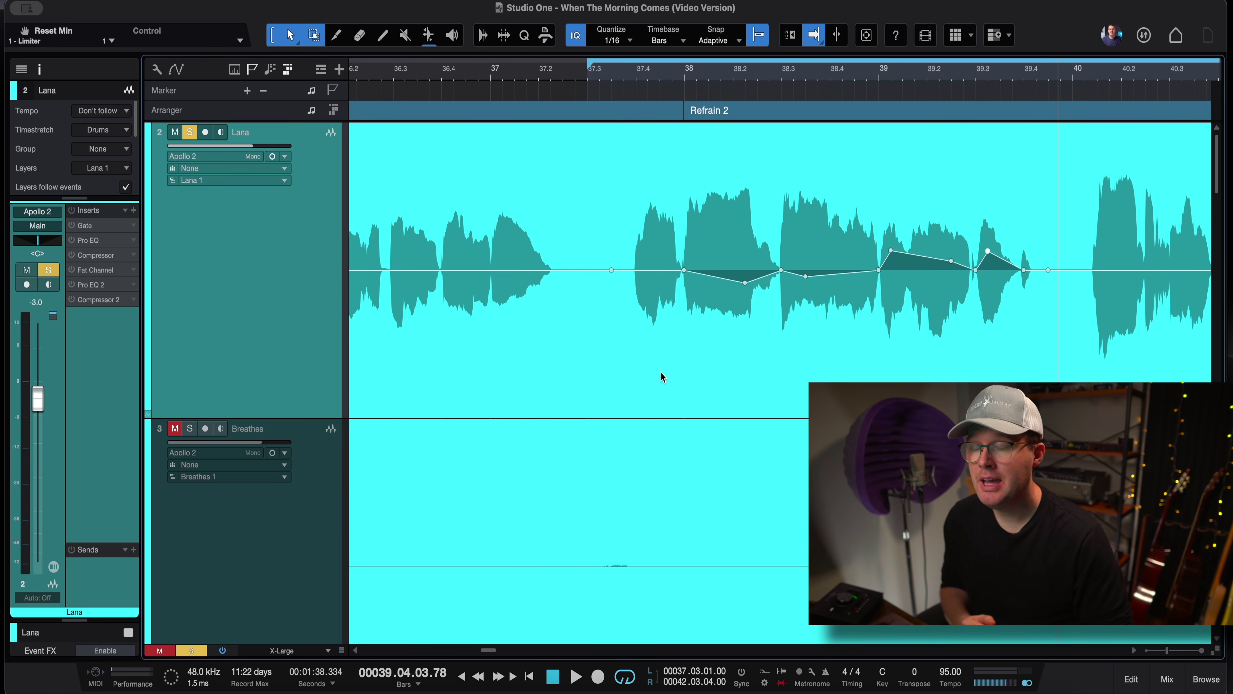
Solo the Breathes track and adjust the waveform zoom to compare its separated breaths with the lead vocal
scroll(559, 449, "down", 2)
left_click(321, 523)
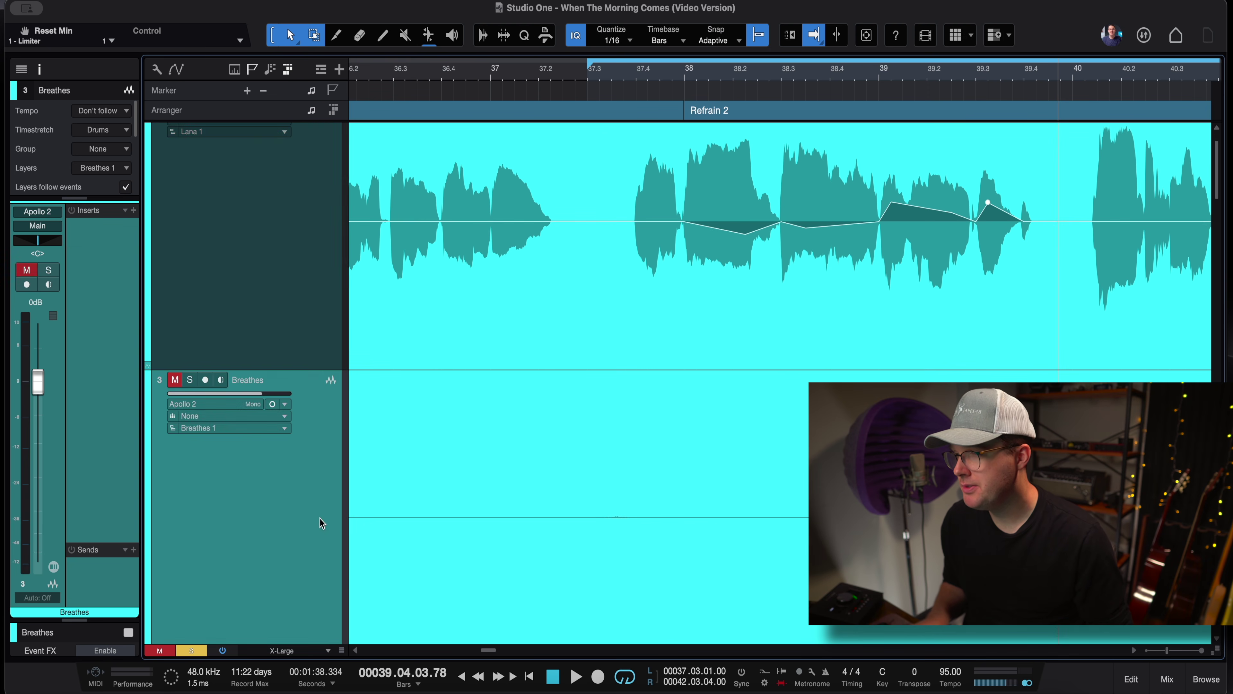
scroll(527, 524, "down", 5)
scroll(637, 494, "up", 2)
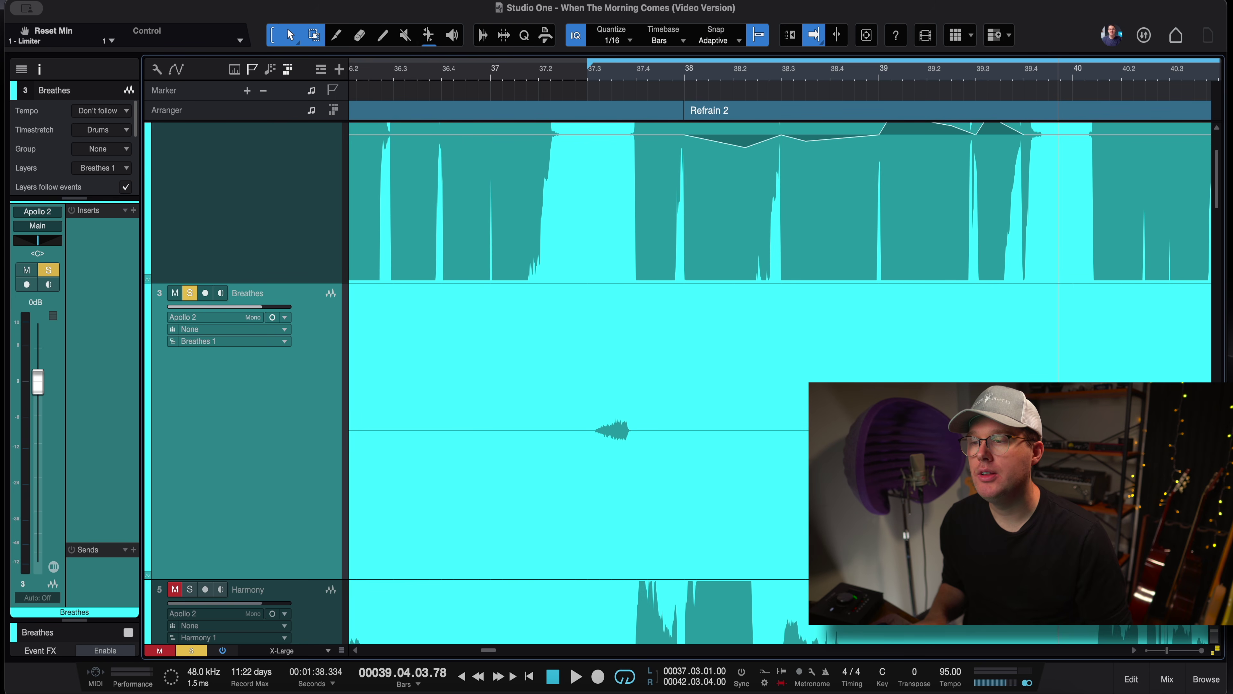
scroll(989, 400, "up", 5)
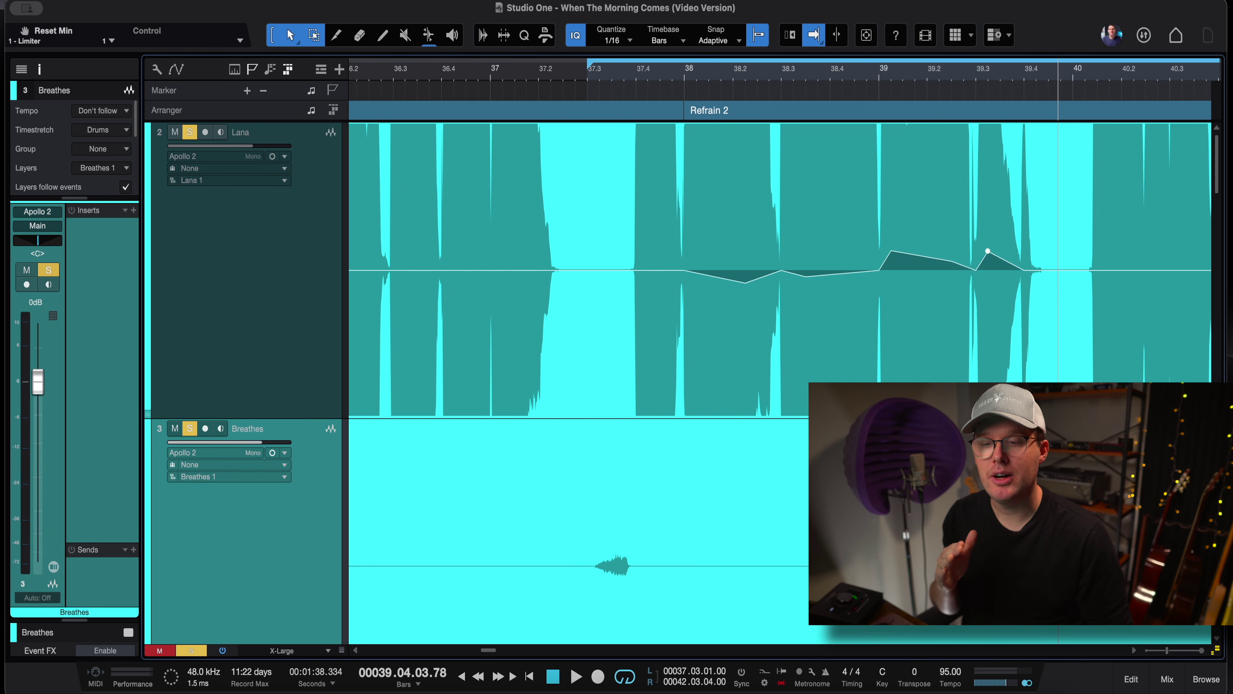
left_click_drag(1217, 651, 1214, 651)
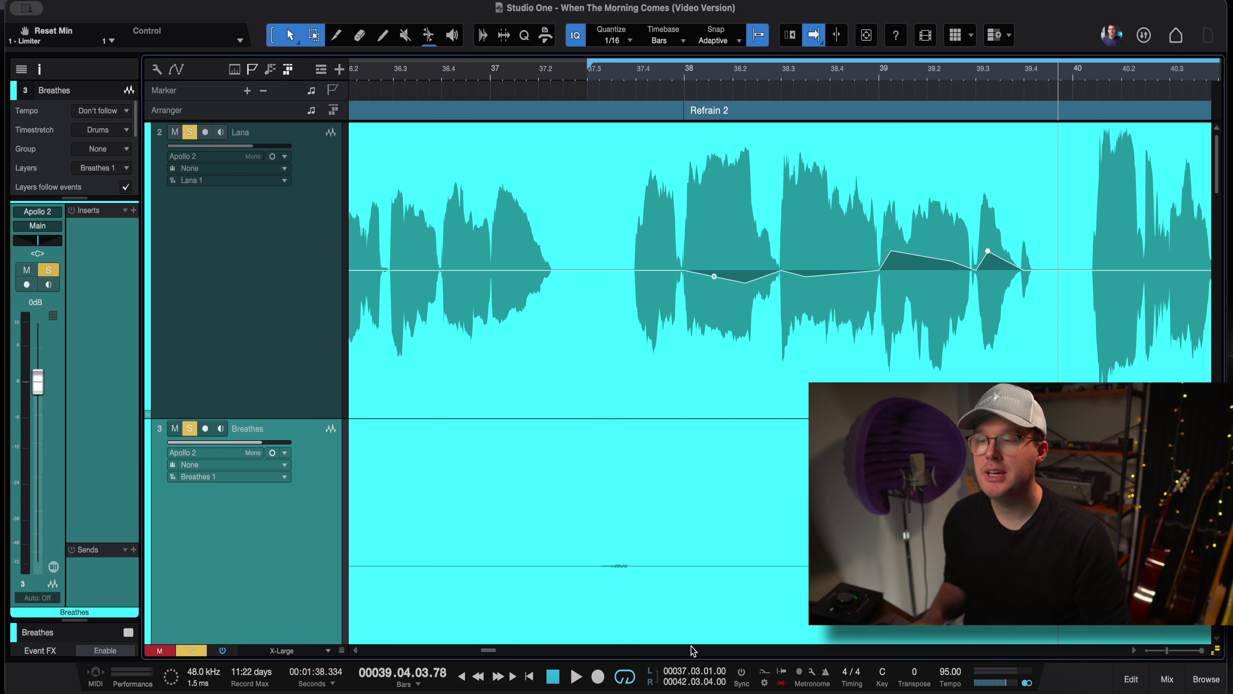
Lower the lead vocal's gain envelope on the loud word just after bar 40 and raise it around 40.4
scroll(746, 653, "right", 5)
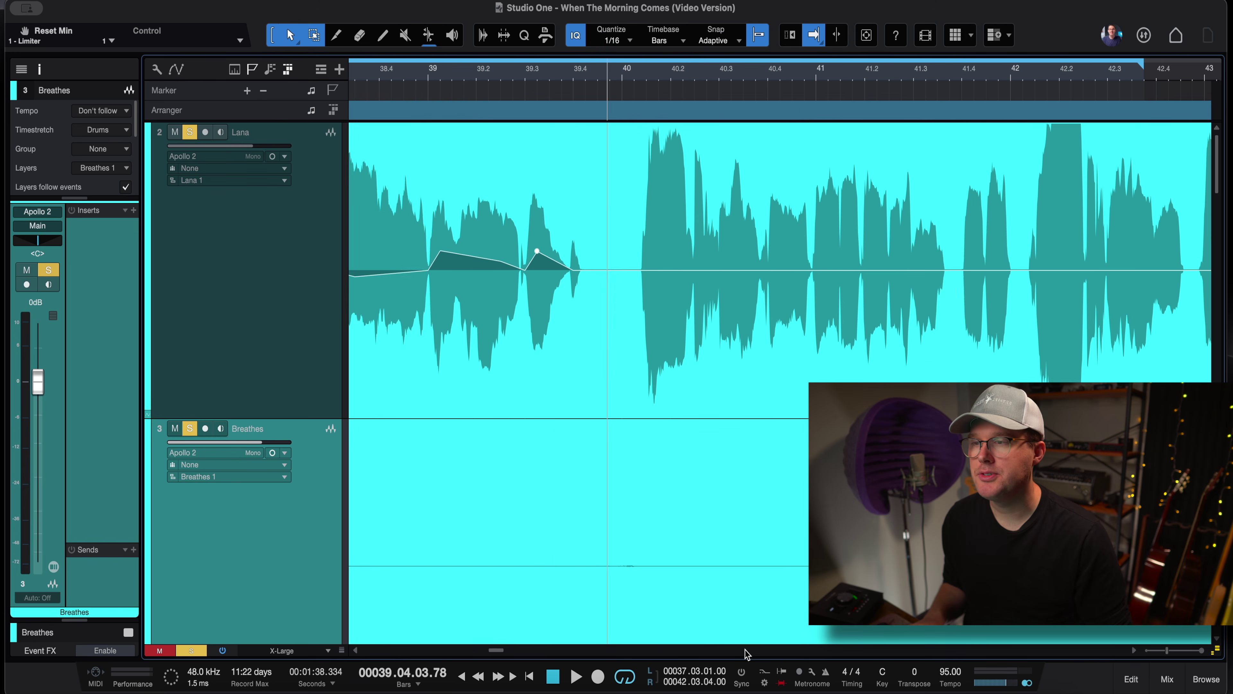
scroll(747, 654, "right", 1)
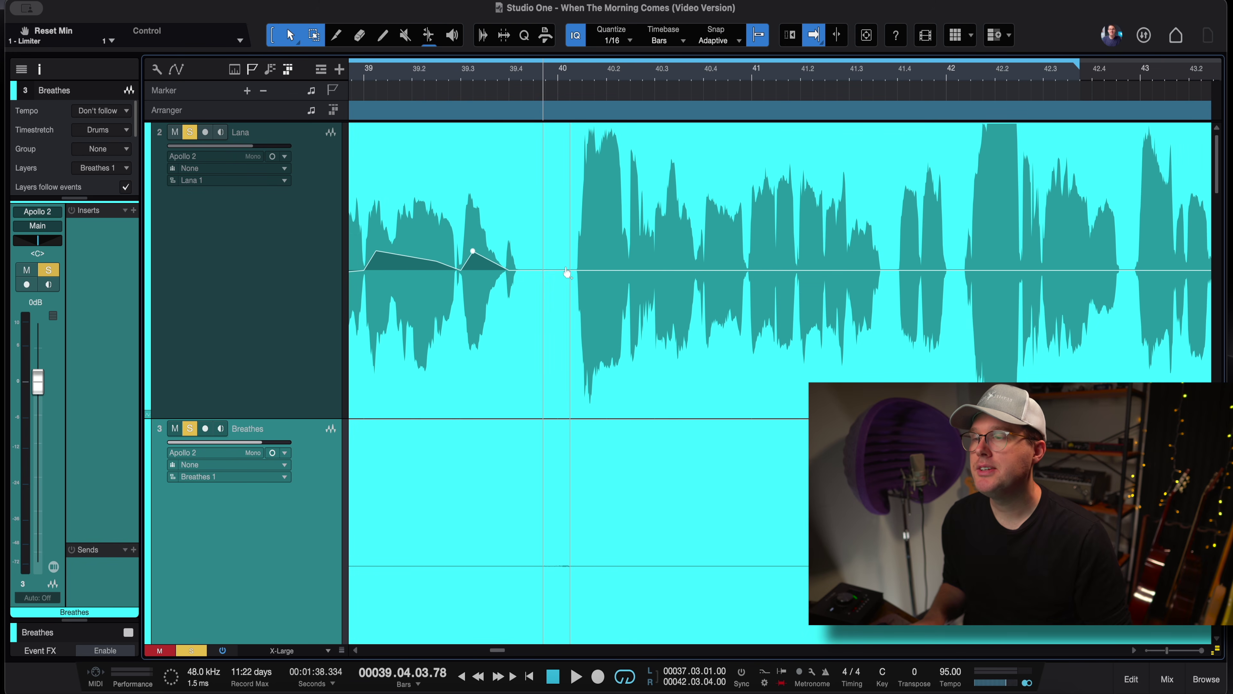
left_click(591, 272)
left_click_drag(590, 278, 590, 301)
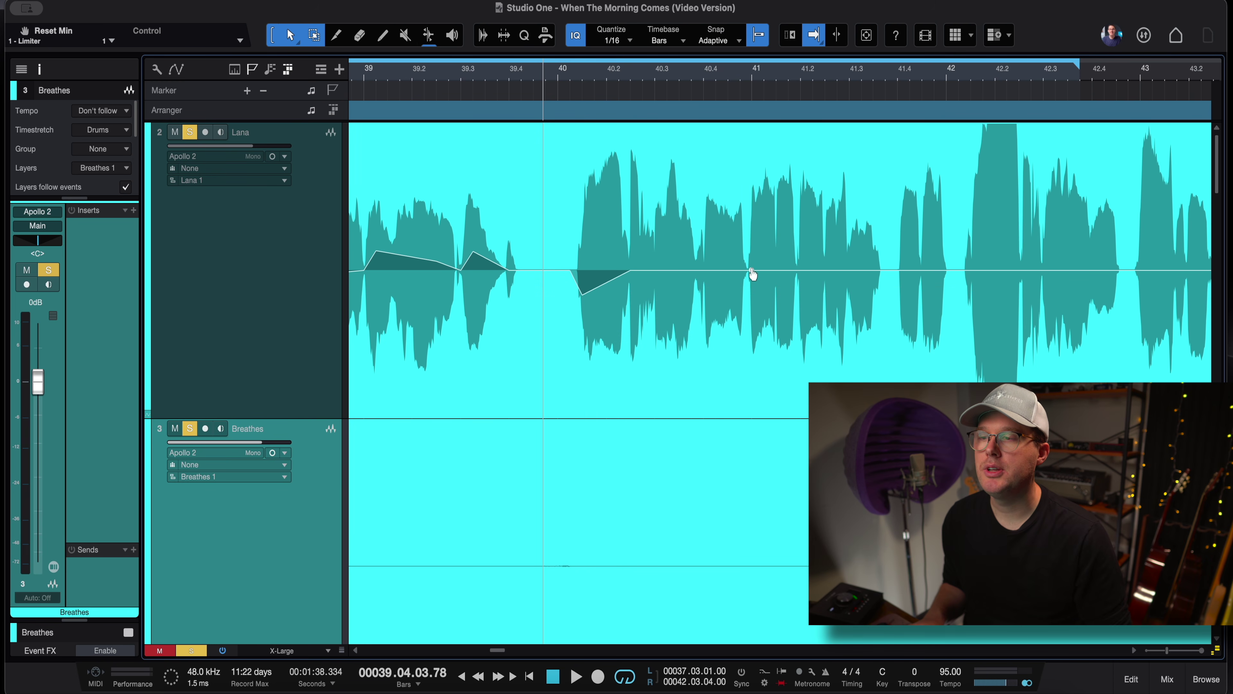
left_click(690, 270)
left_click_drag(721, 270, 732, 251)
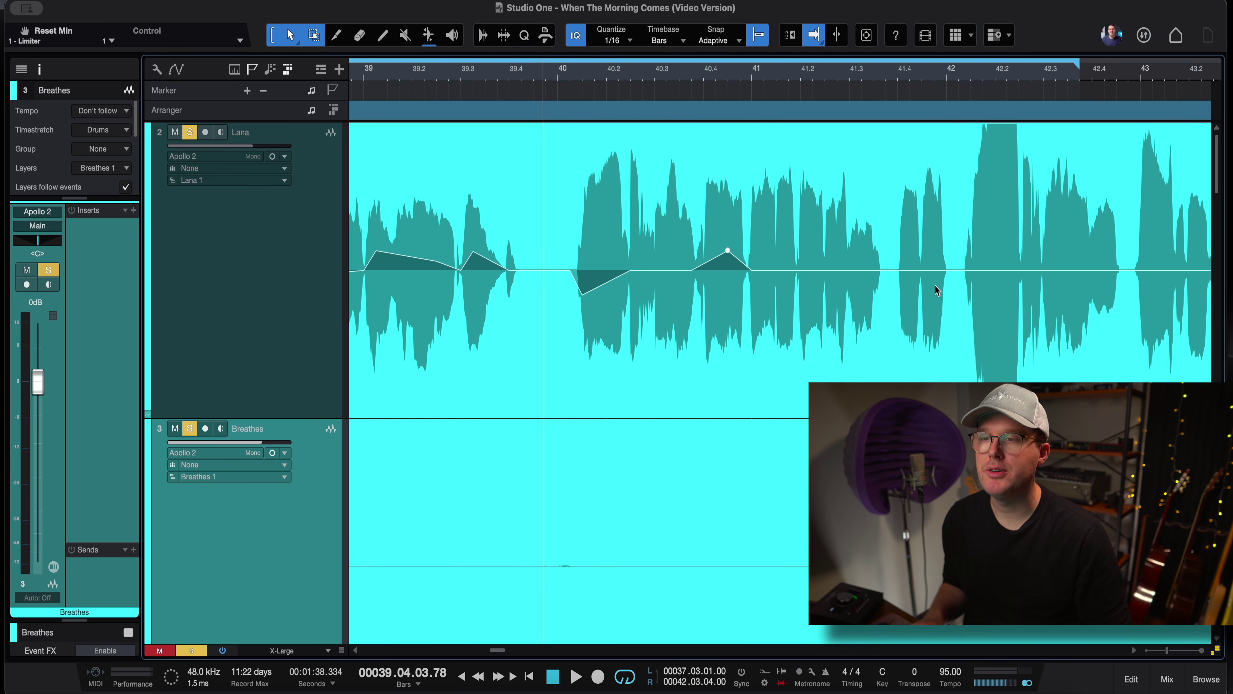
Add gain envelope points around the loud word after bar 42 and audition it from 41.3 with the loop end at 43.1.4
left_click(959, 270)
left_click(1029, 270)
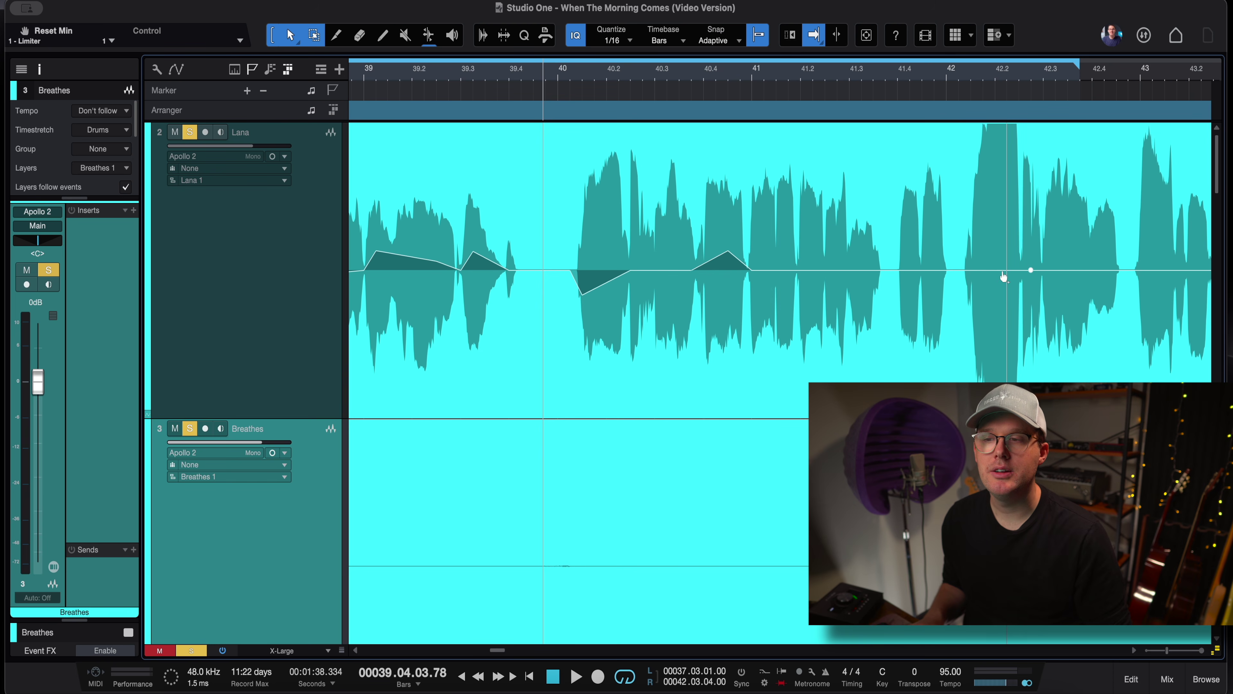
left_click(874, 72)
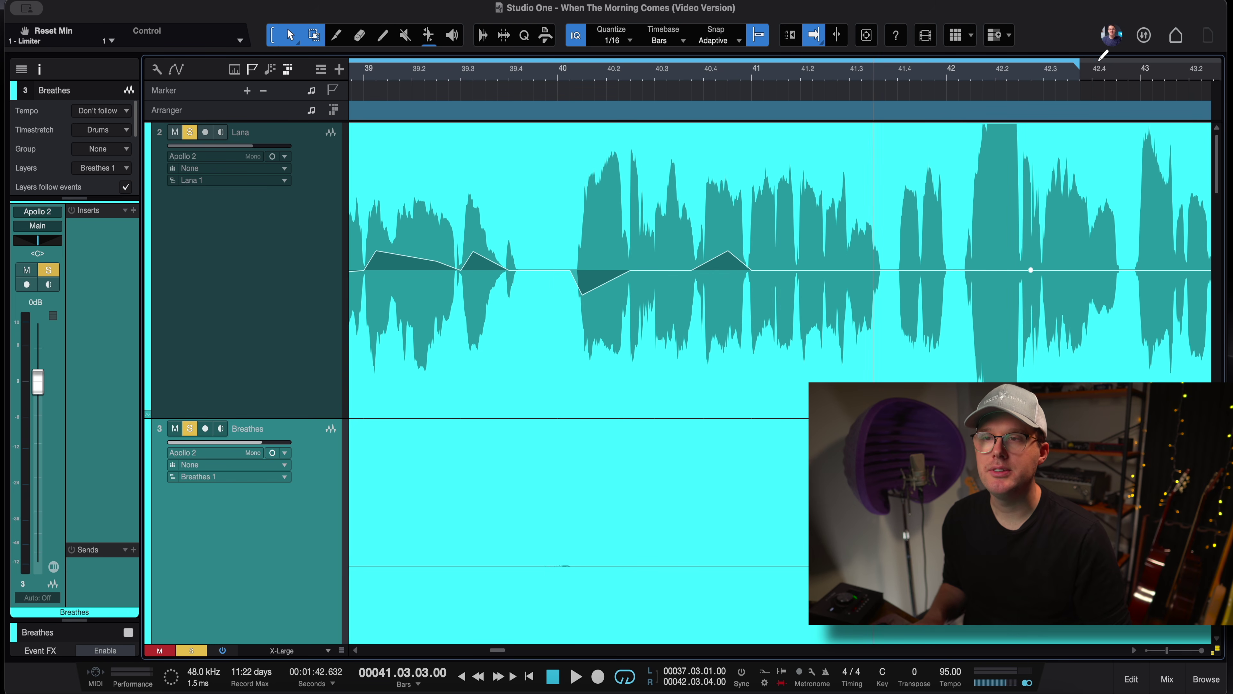
left_click_drag(1078, 65, 1175, 64)
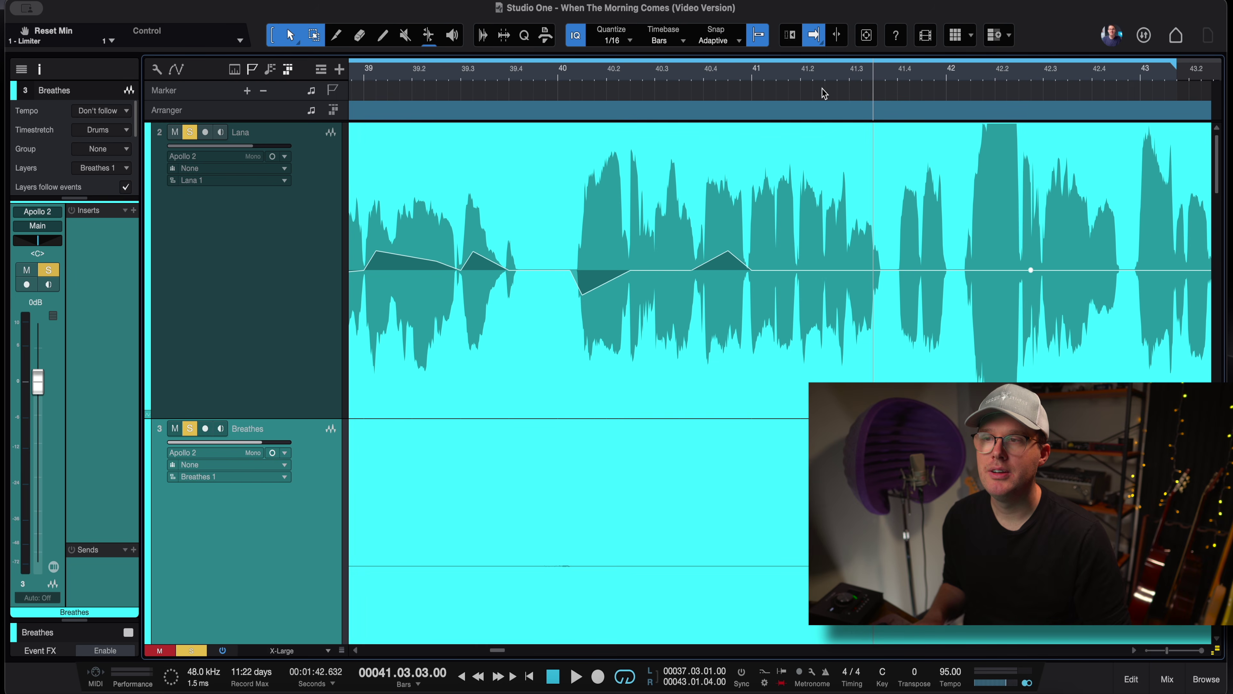
key("space")
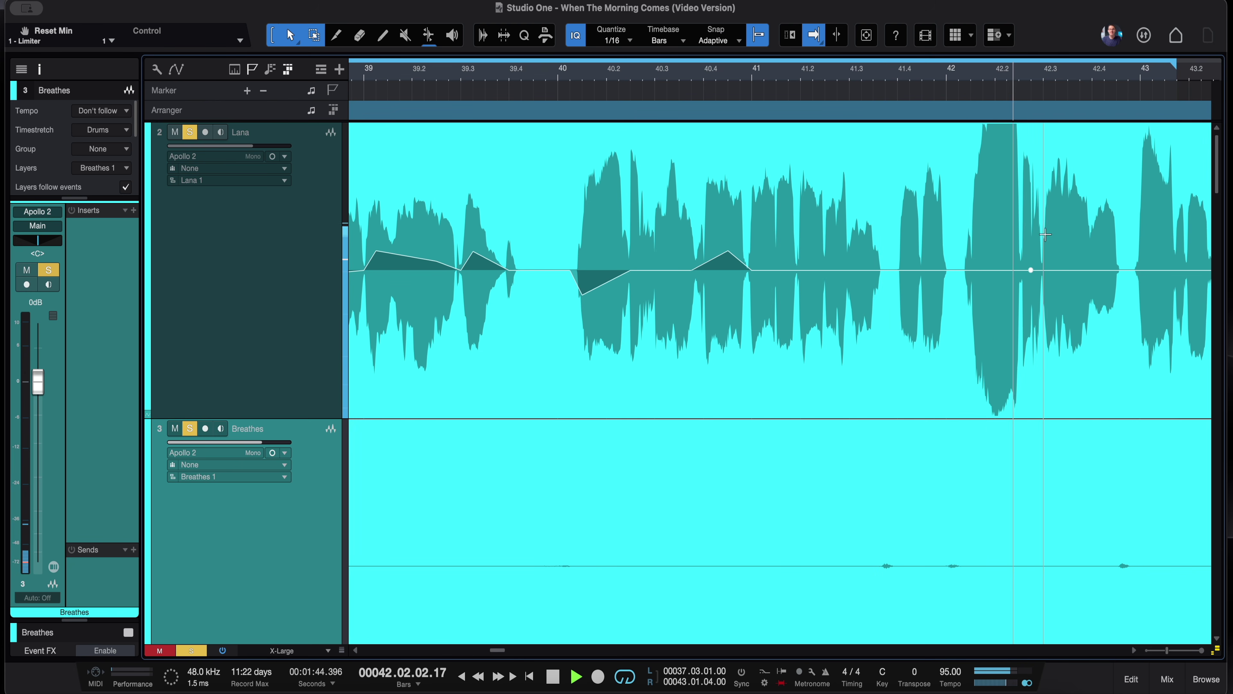
key("space")
Lower the lead vocal's gain envelope on the loud word between bar 42 and 42.3 and play the passage back
left_click_drag(1029, 270, 1017, 310)
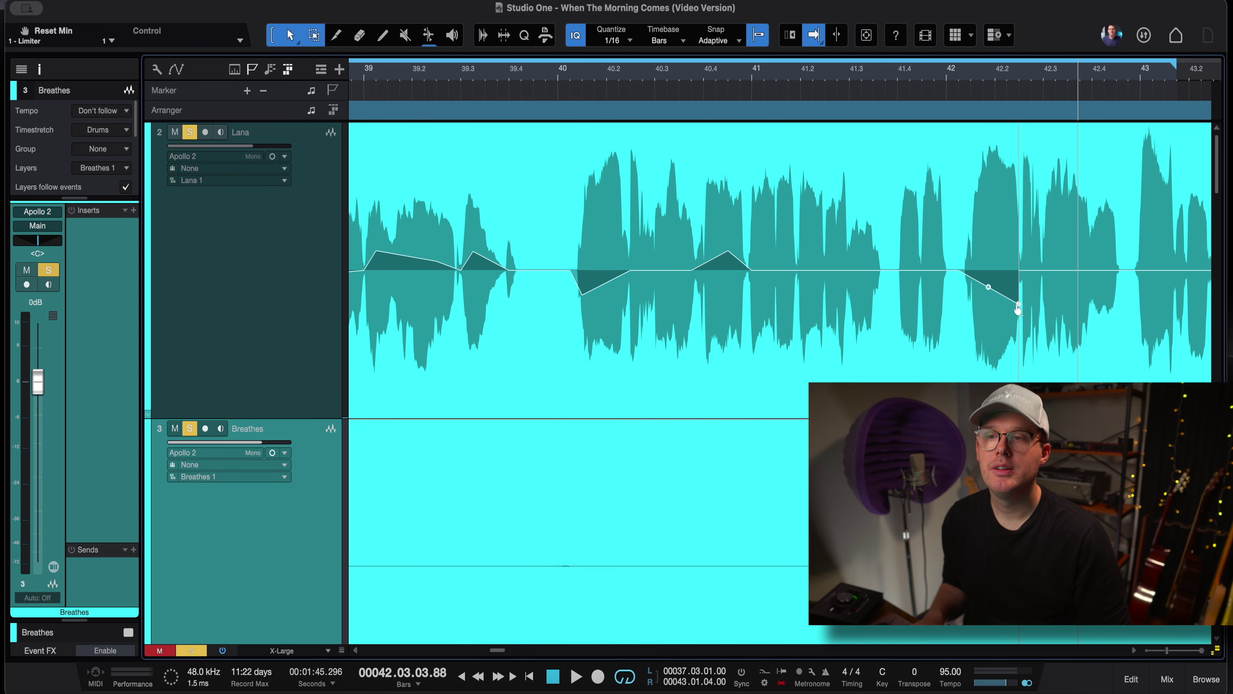
left_click_drag(1022, 276, 1034, 276)
left_click(942, 79)
key("space")
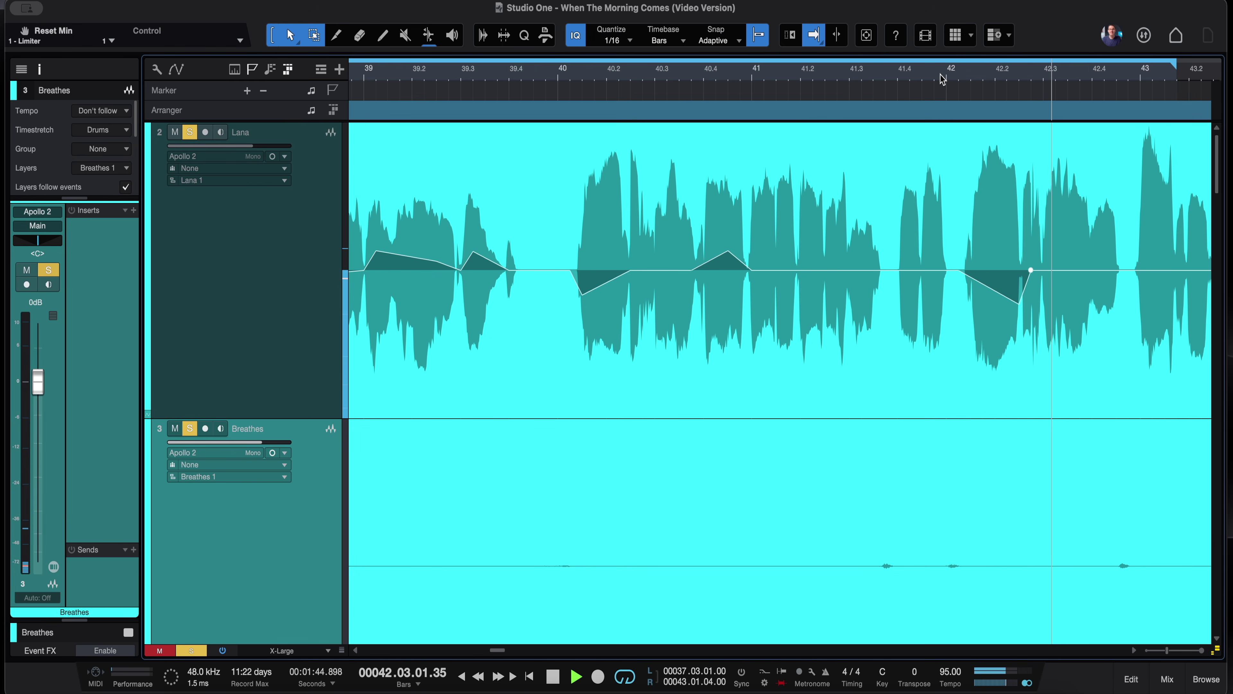
key("space")
Return the playhead to 37.3, open the lead vocal track's Gate insert and switch it on
key("e")
left_click_drag(942, 58, 942, 47)
left_click(702, 82)
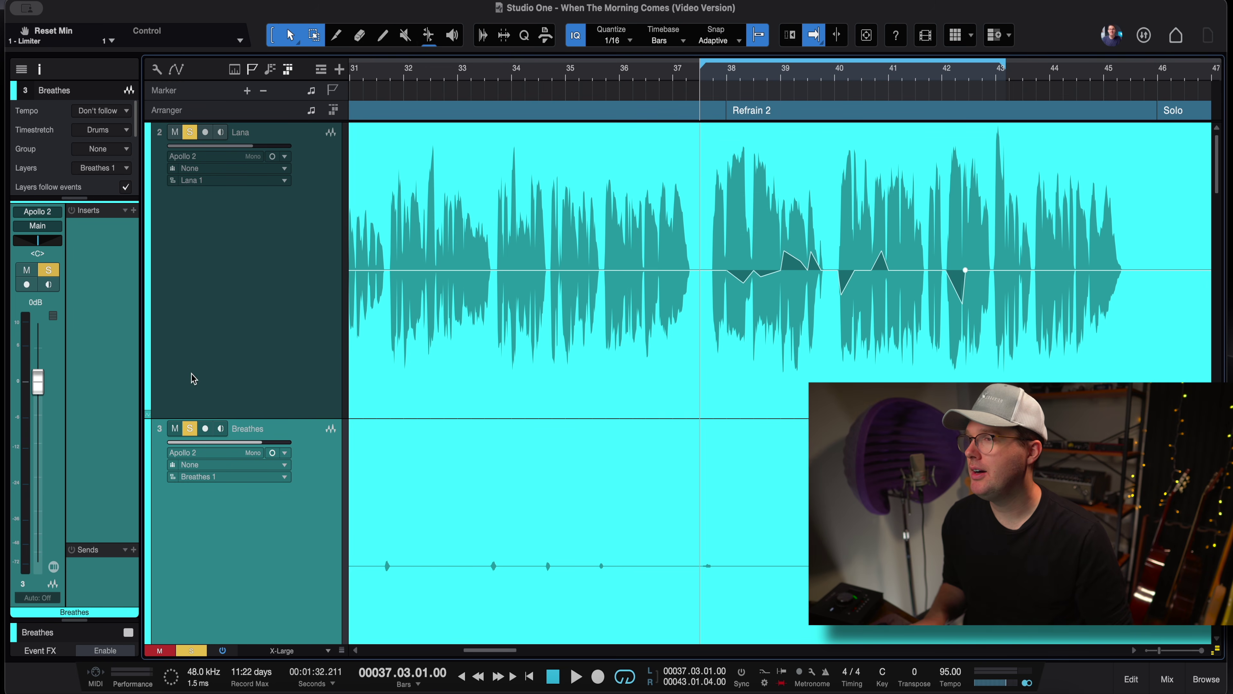
left_click(250, 326)
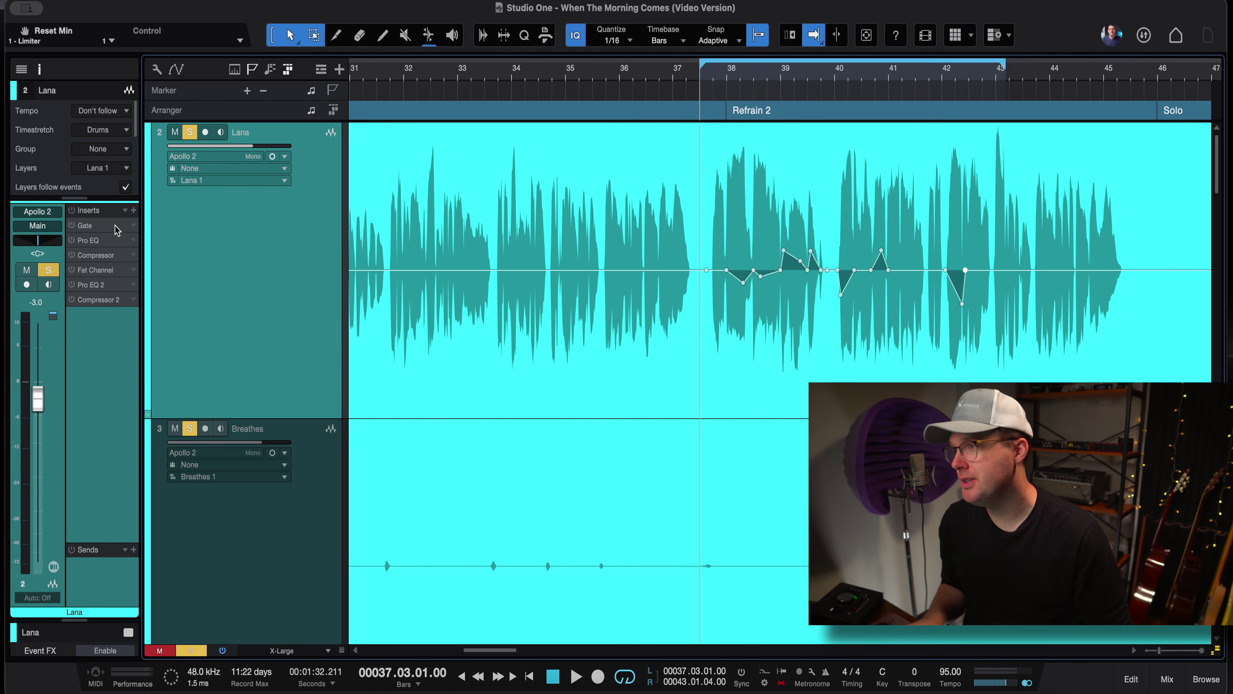
double_click(86, 226)
left_click_drag(570, 101, 657, 261)
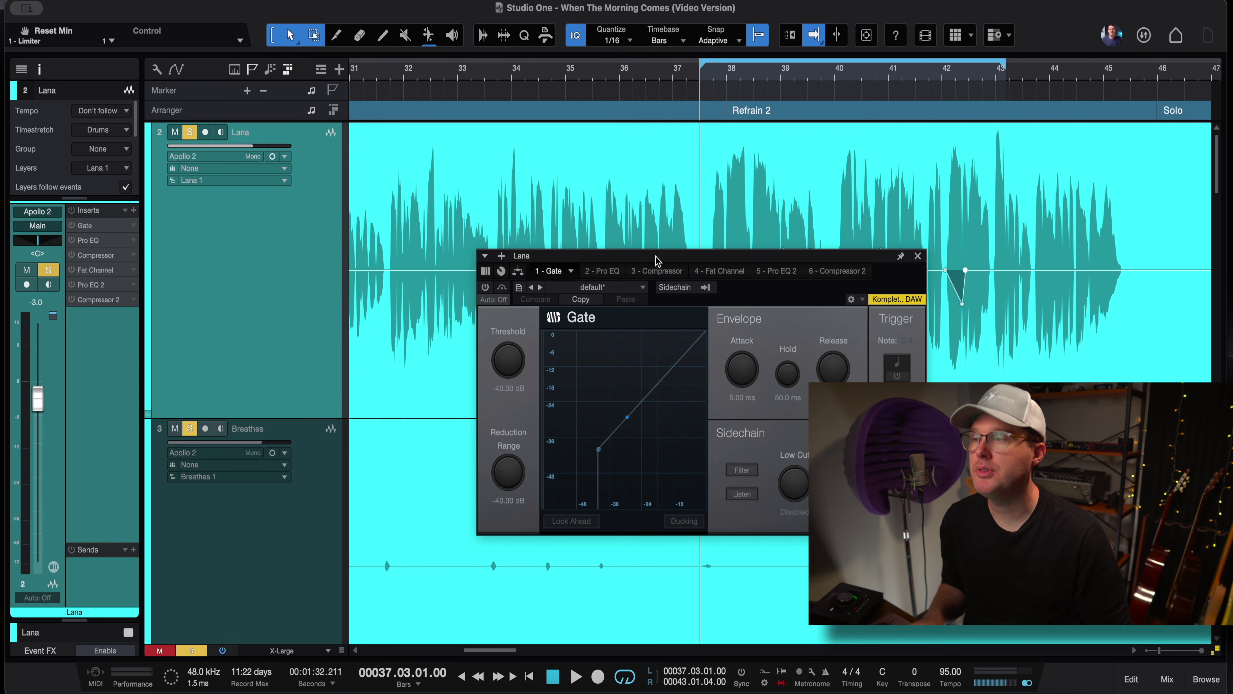
left_click(486, 288)
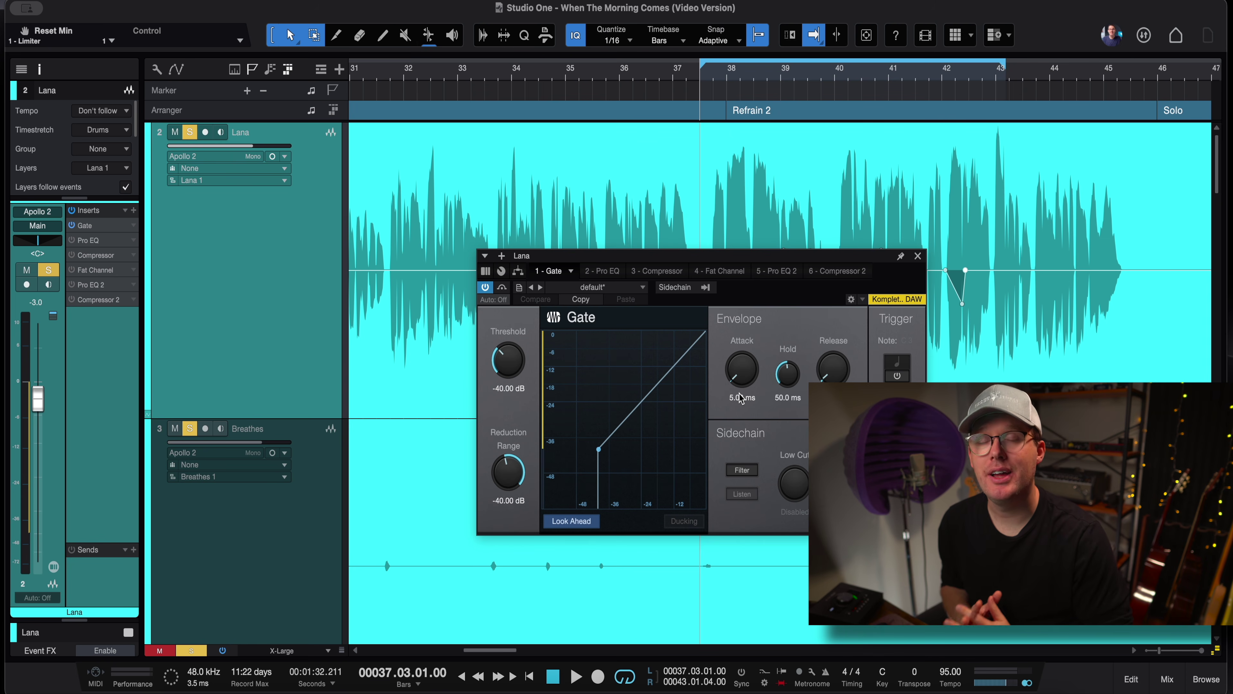
Try to silence the gap between phrases around 37.3 with a steep gain envelope dip, and undo it
left_click_drag(746, 256, 787, 292)
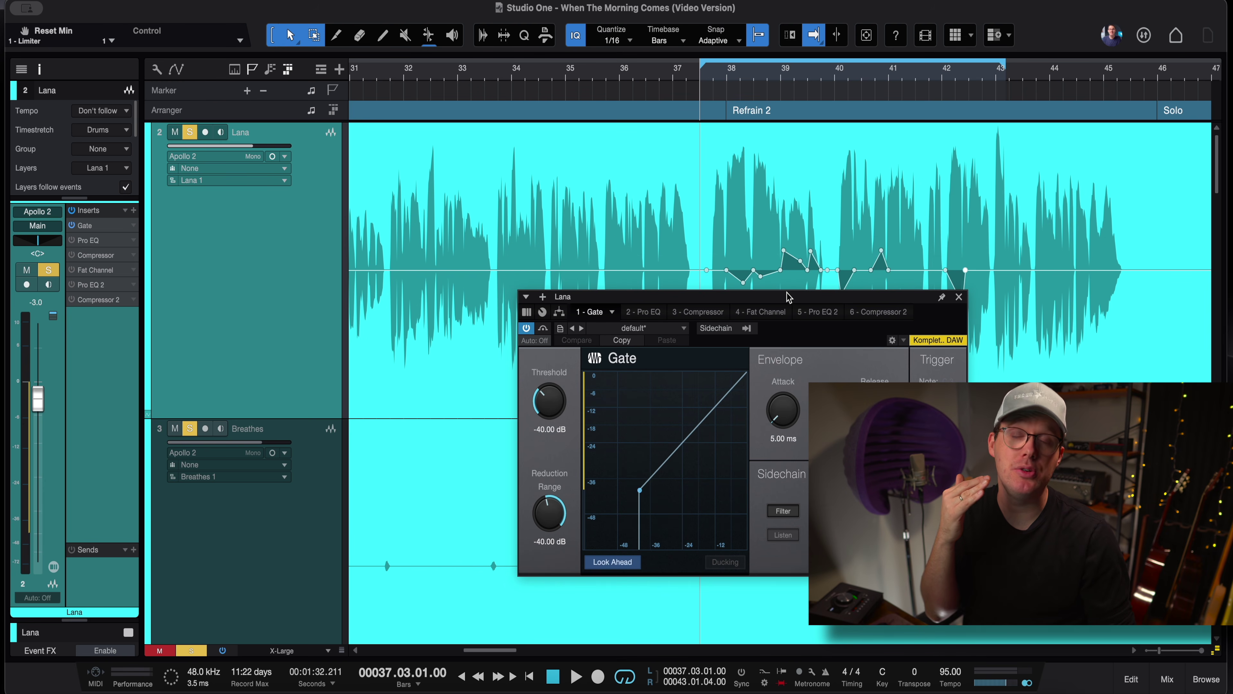
left_click_drag(787, 296, 791, 323)
left_click_drag(709, 74, 720, 121)
left_click_drag(739, 319, 760, 376)
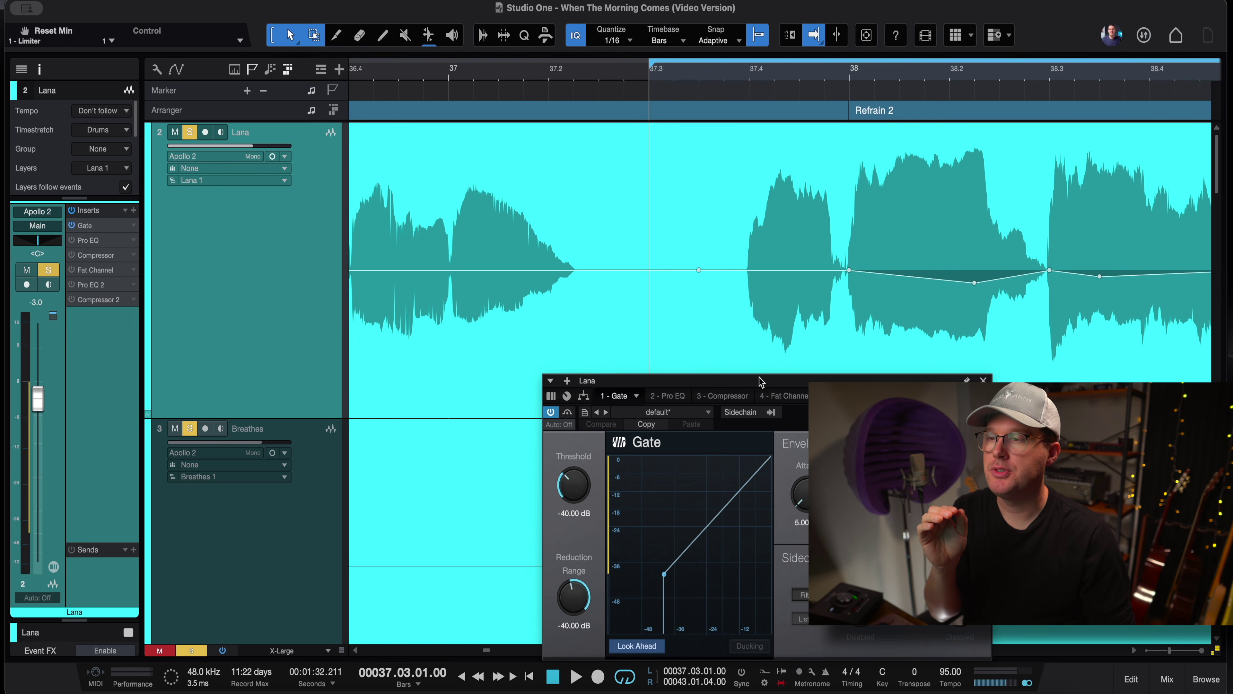
left_click(736, 271)
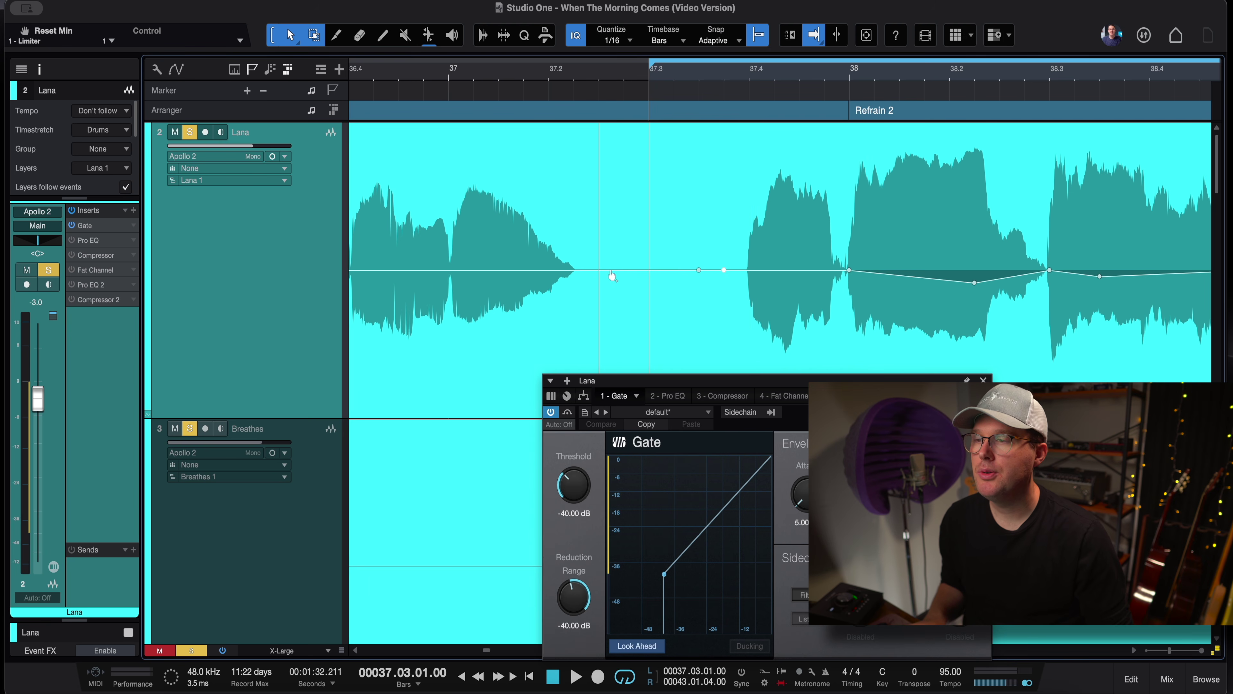
left_click_drag(674, 271, 624, 384)
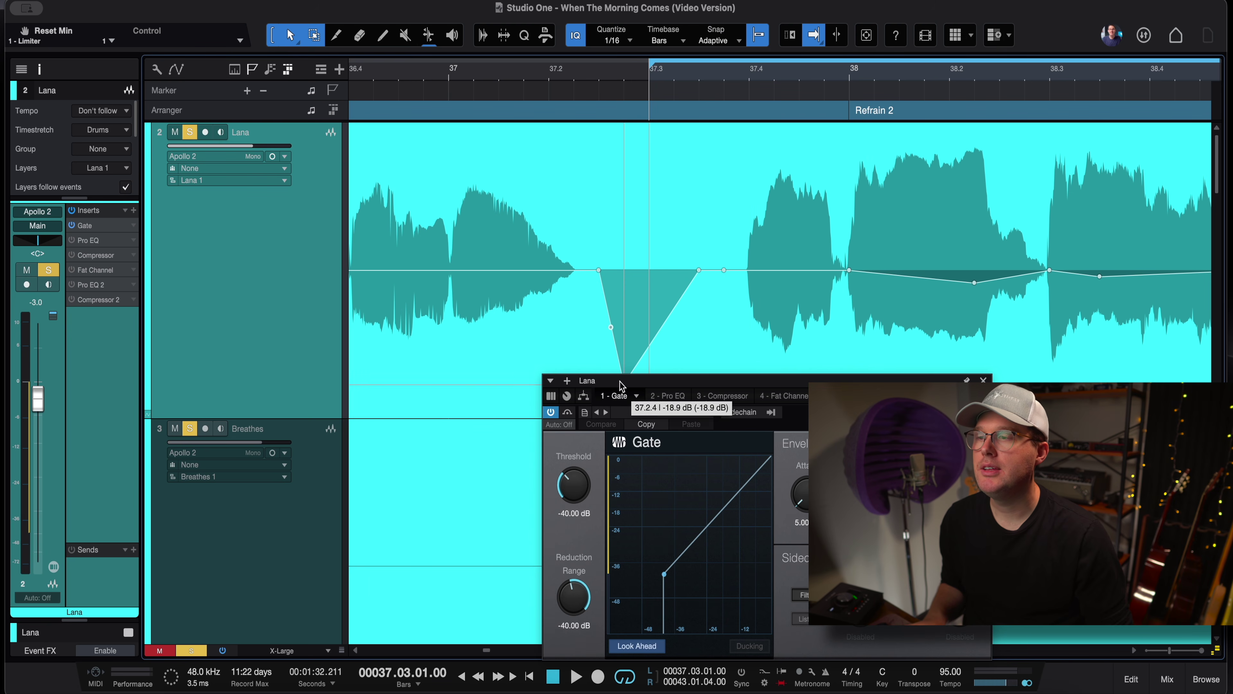
left_click_drag(699, 270, 741, 423)
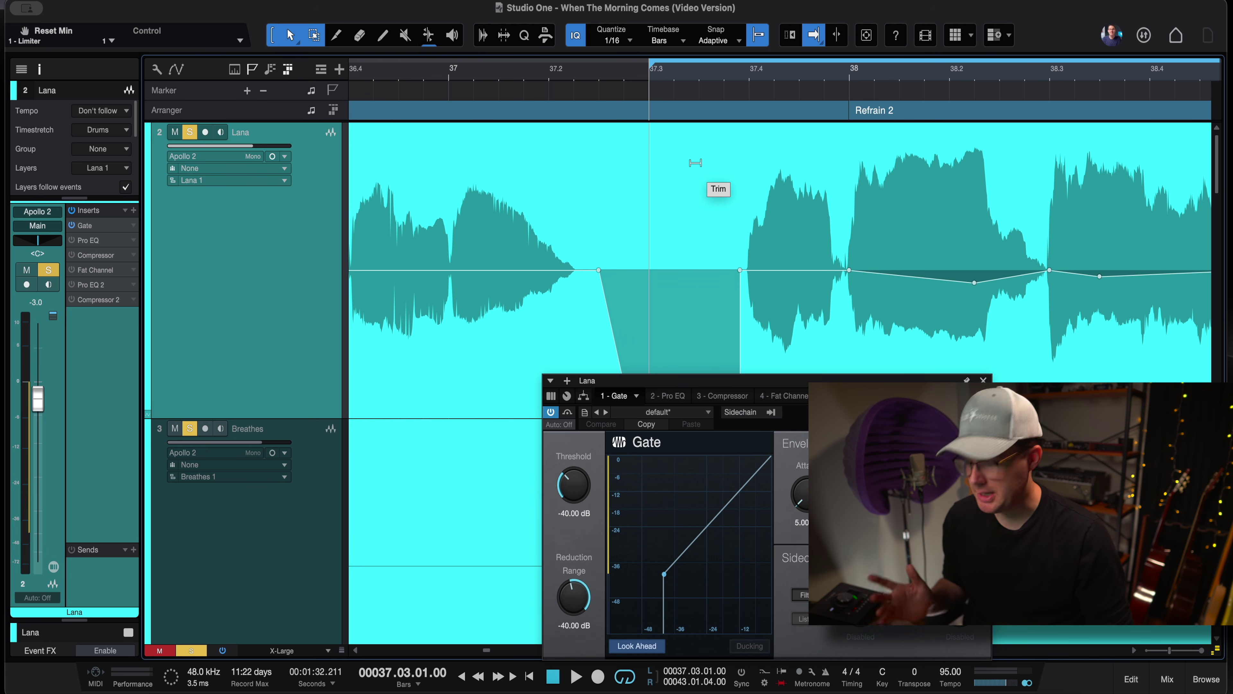
key("super+z")
key("super+z")
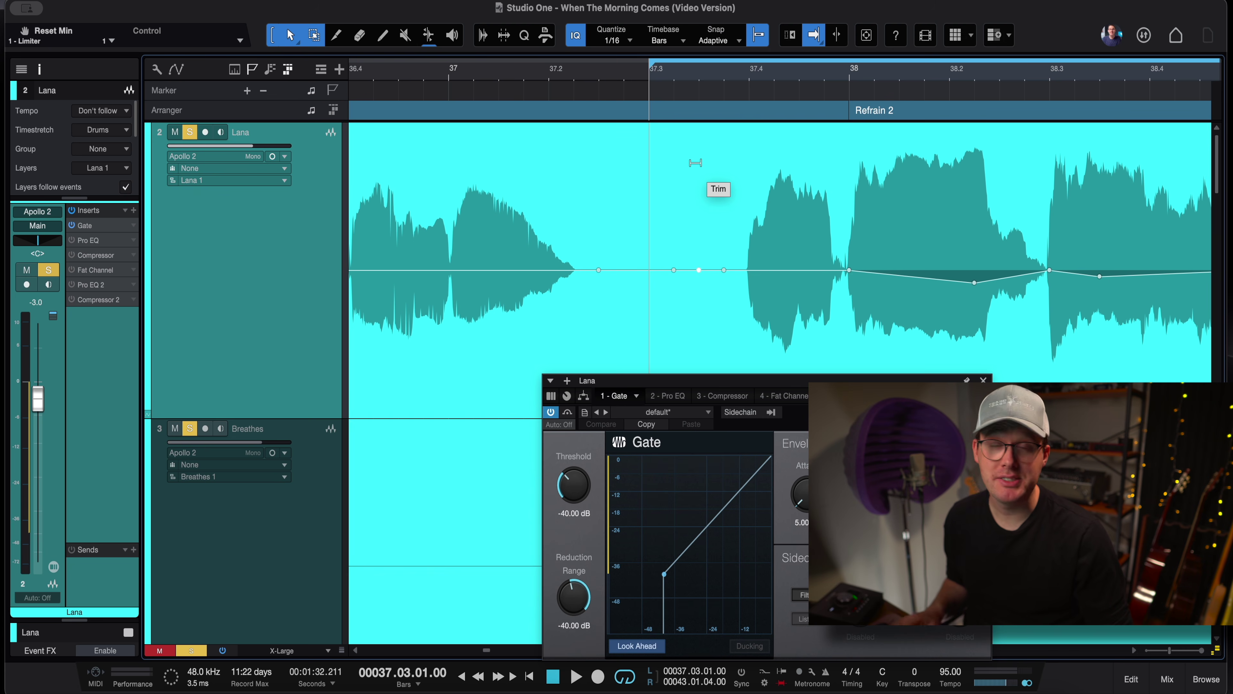
Switch off the Gate and play the lead vocal from 37.3 without it
left_click_drag(791, 386, 709, 284)
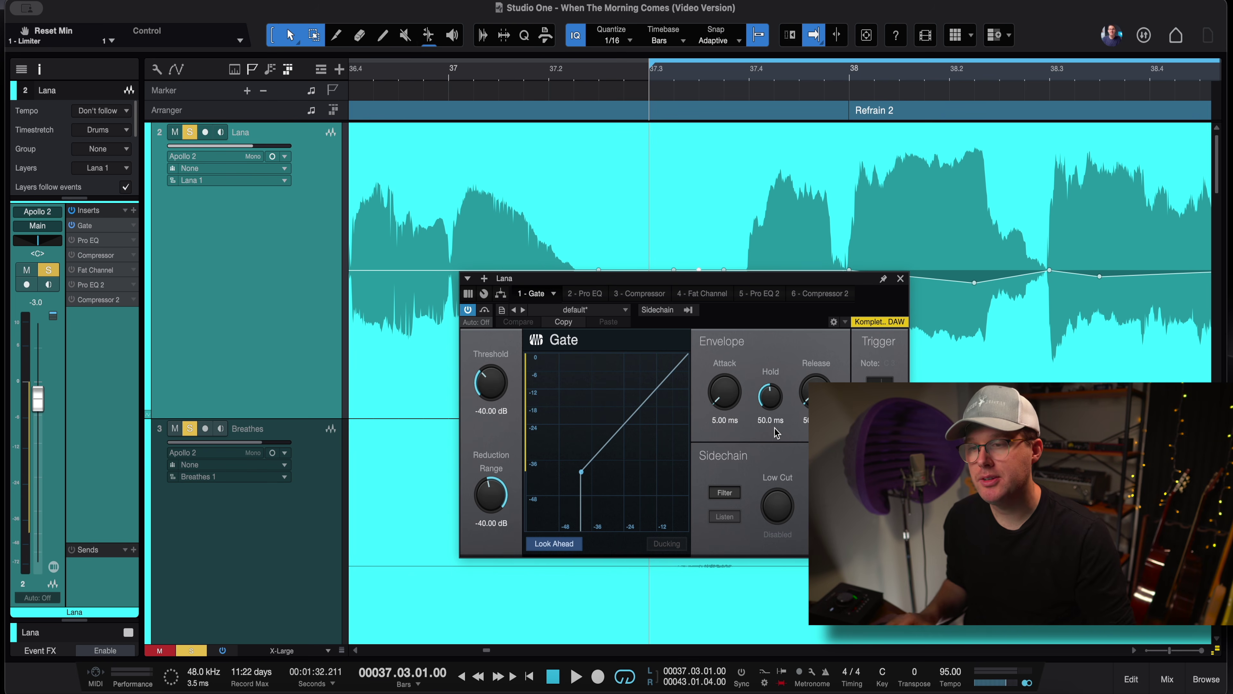
left_click_drag(657, 74, 651, 51)
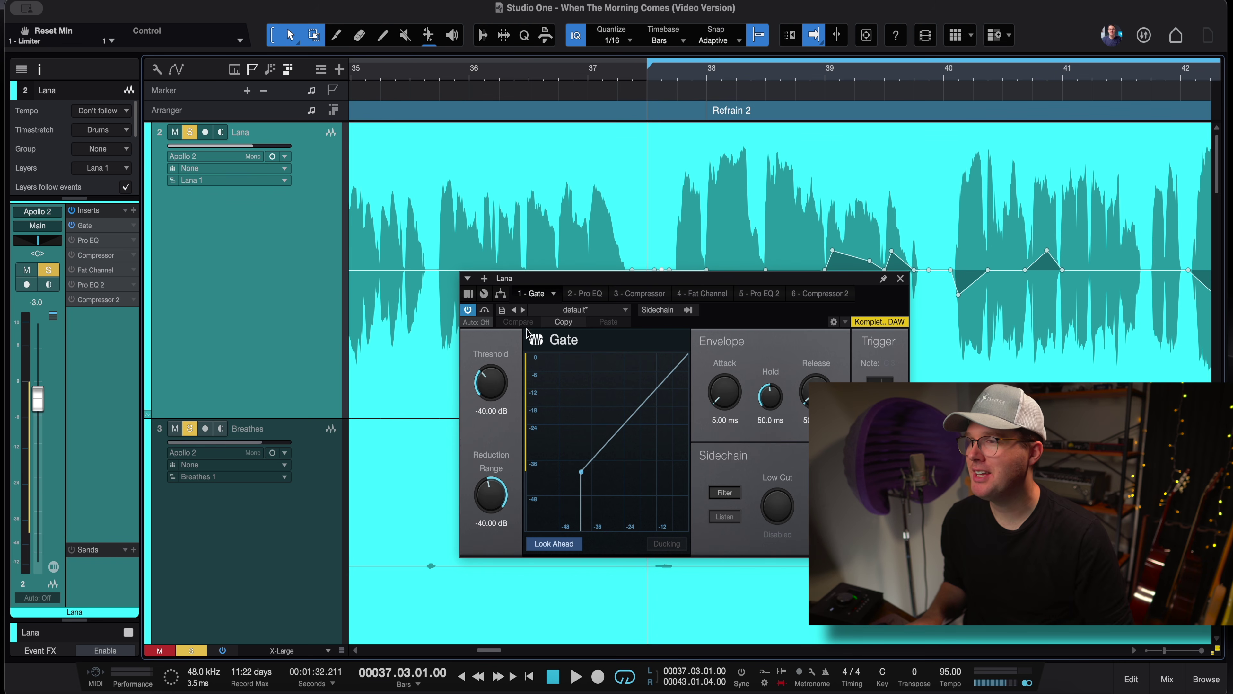
left_click(468, 310)
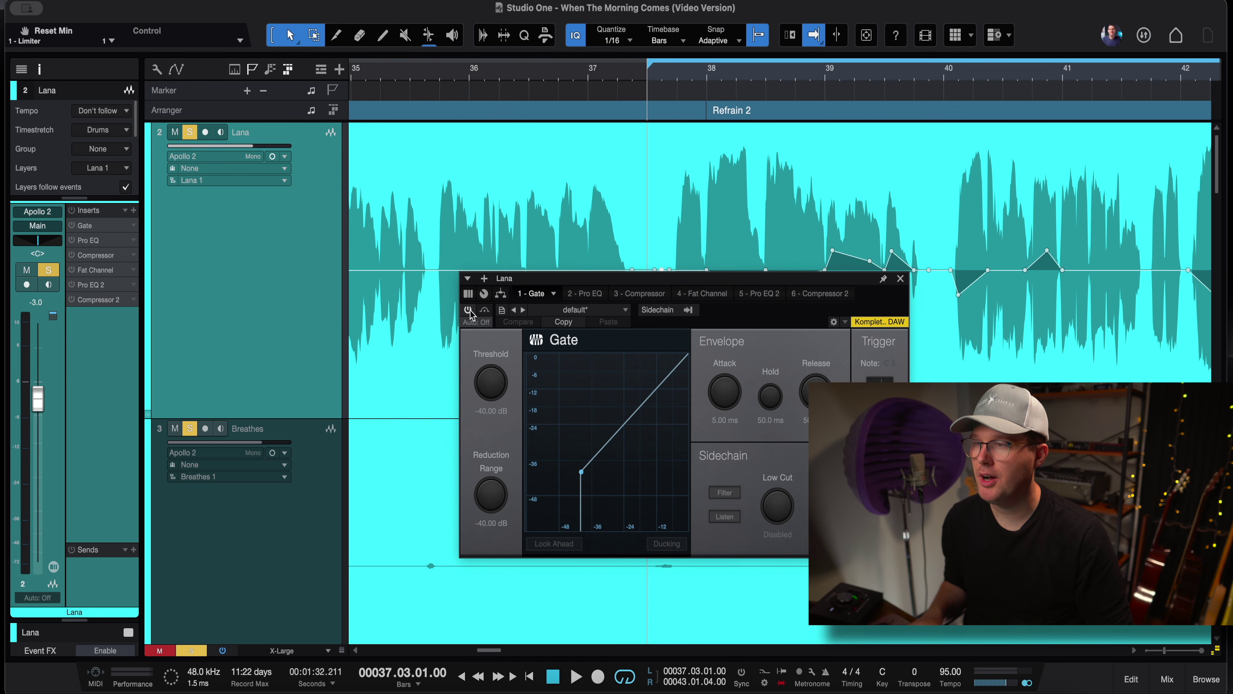
key("space")
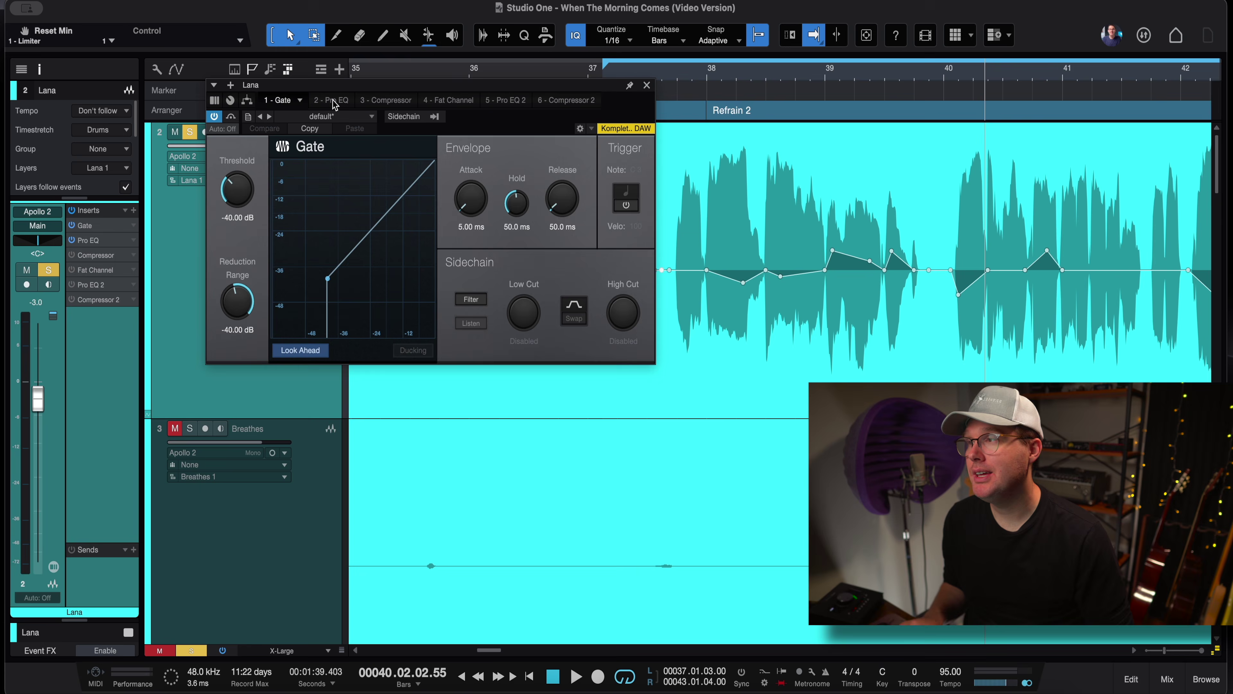
Show the lead vocal's Pro EQ and toggle the LF band's dynamic mode off and back on to compare the curves
left_click(334, 102)
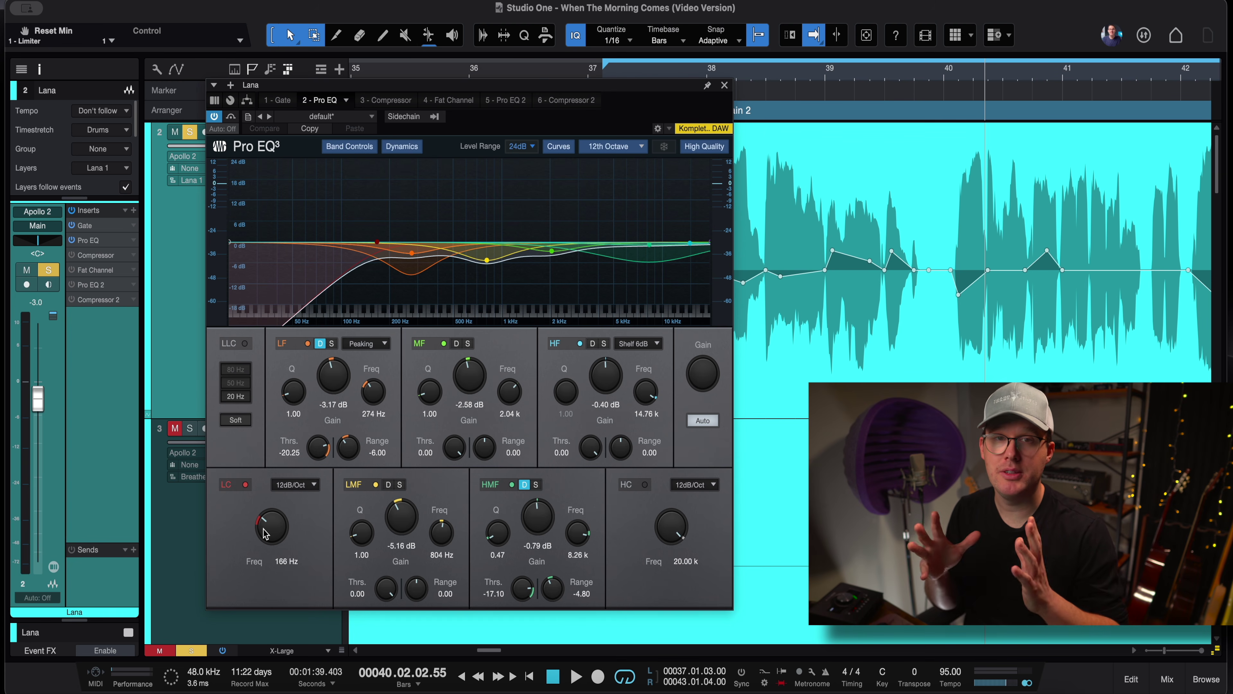
left_click(320, 343)
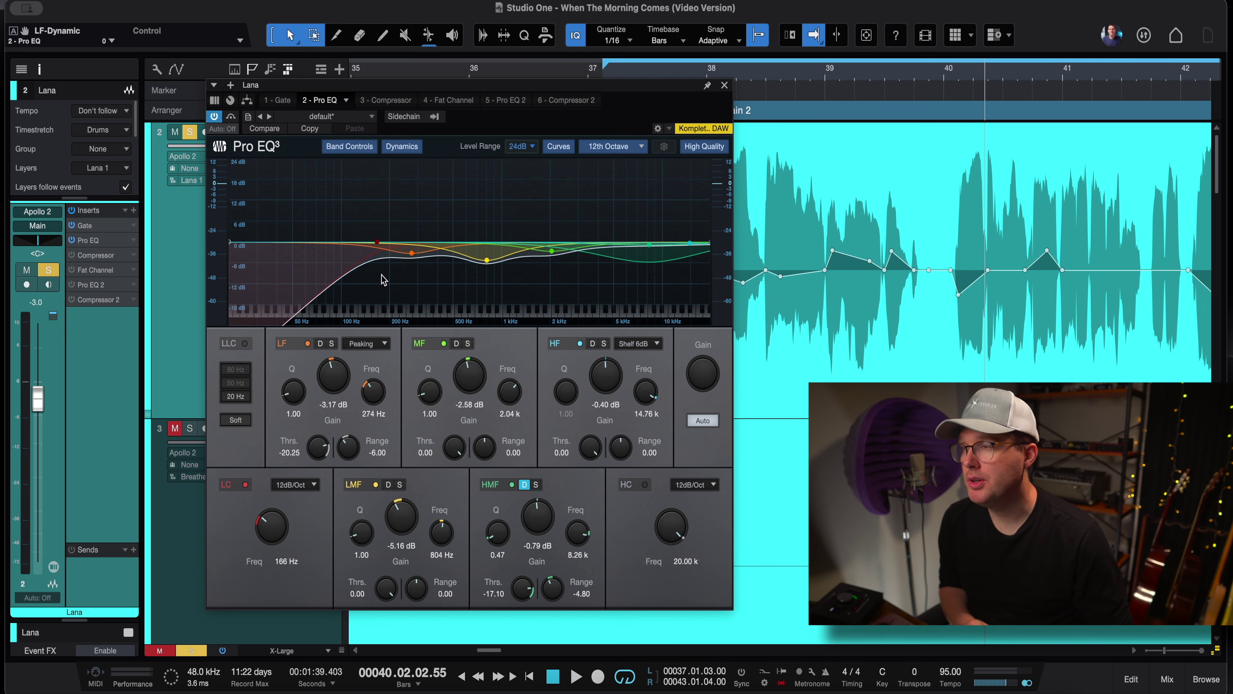
left_click(320, 344)
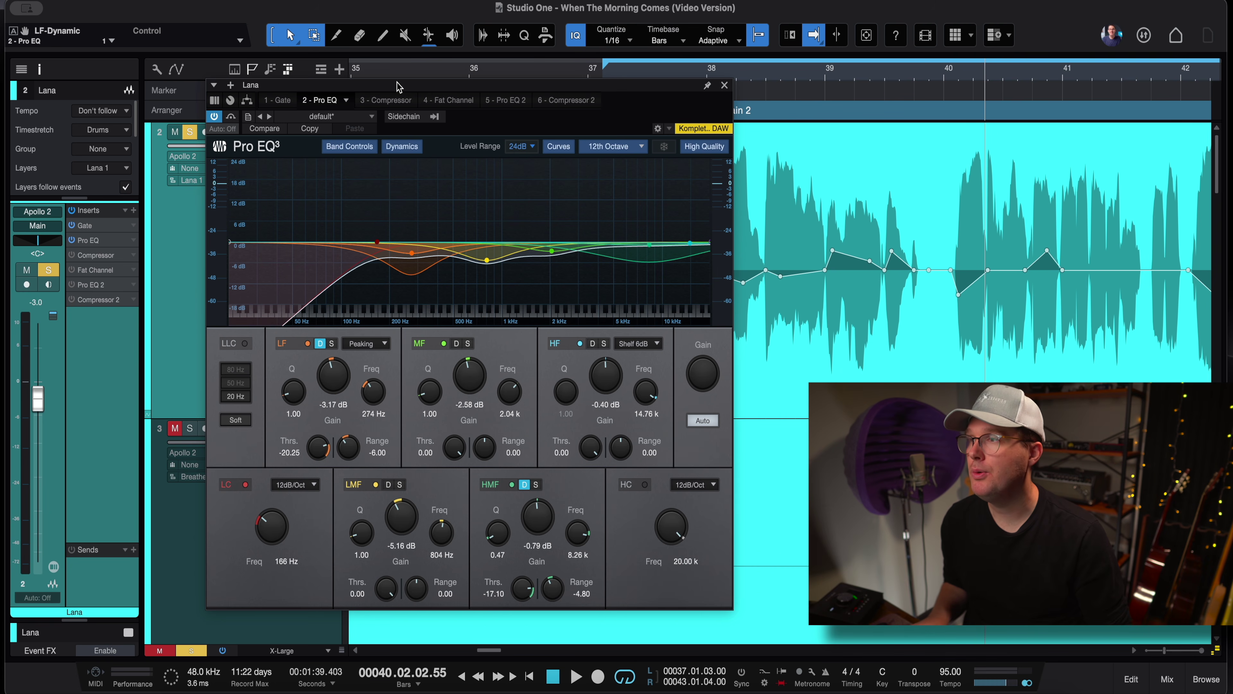
Play the lead vocal from just after bar 37 with the Pro EQ bypassed and then active to compare the sound
left_click_drag(396, 89, 449, 121)
left_click(614, 81)
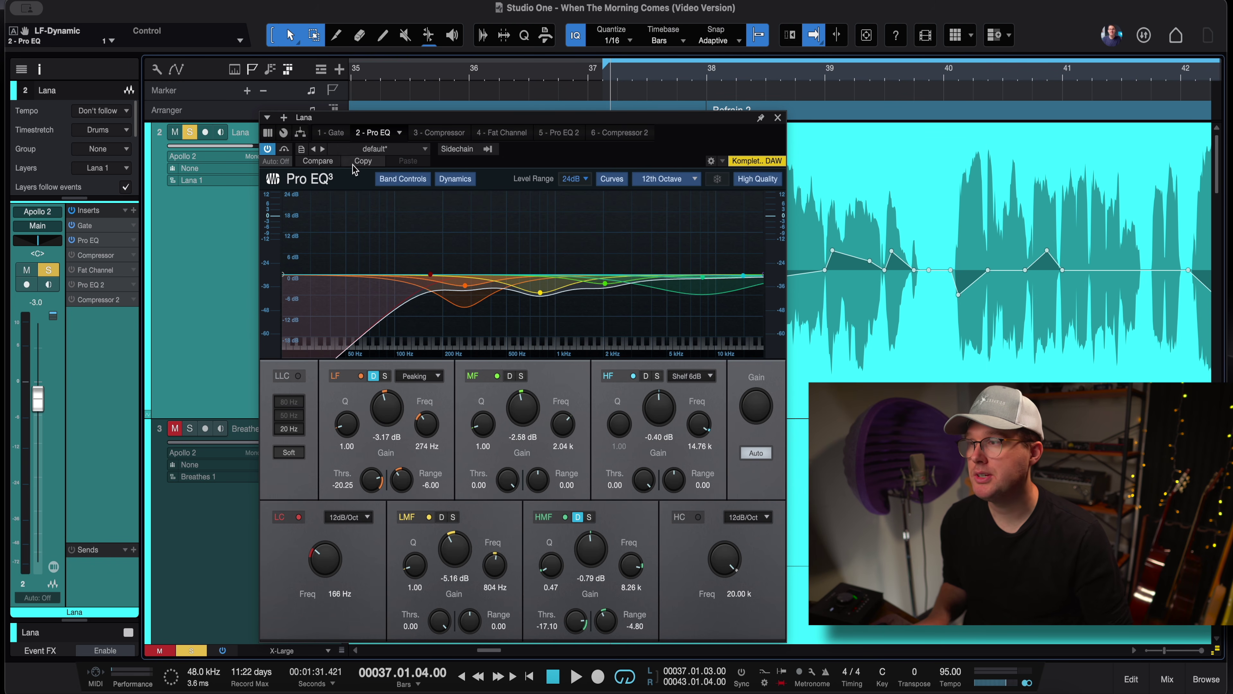
left_click(284, 150)
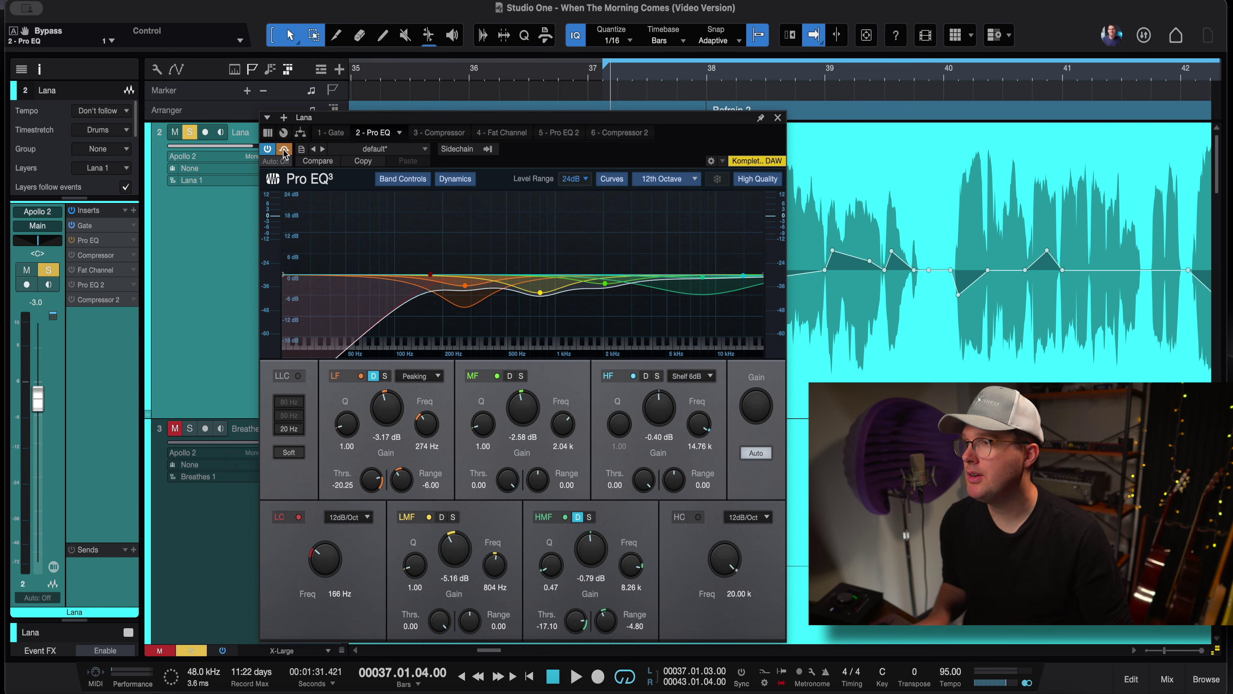
left_click(603, 74)
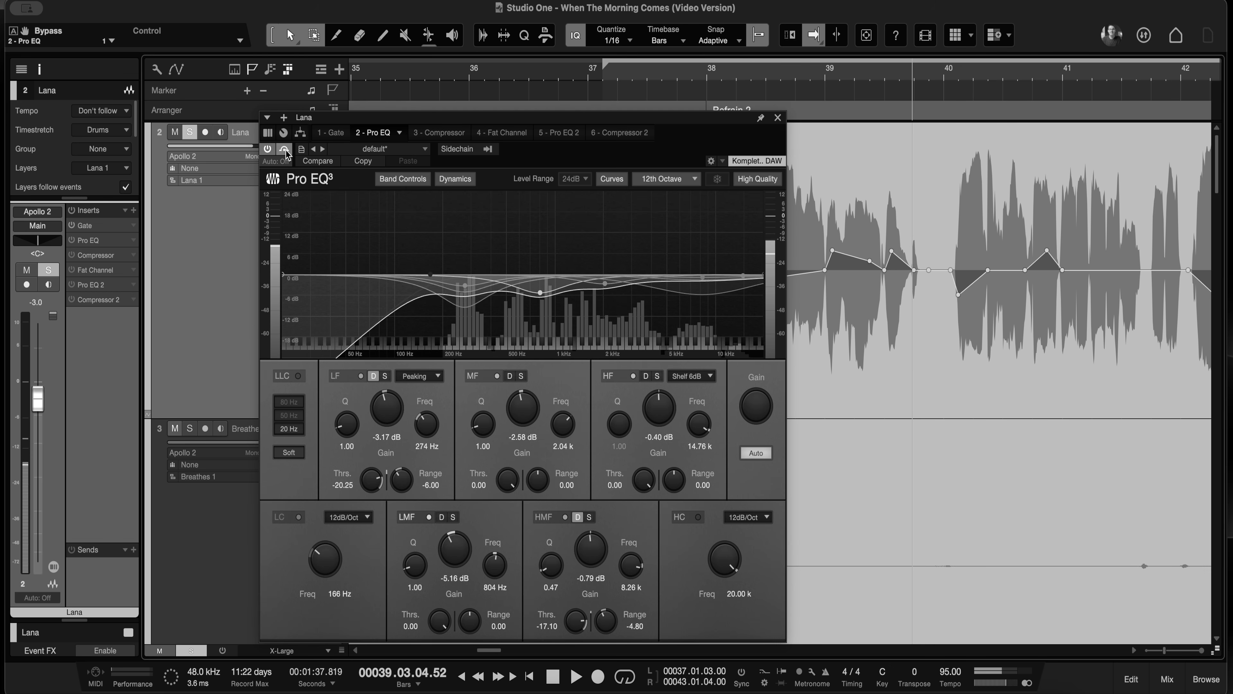
left_click(285, 150)
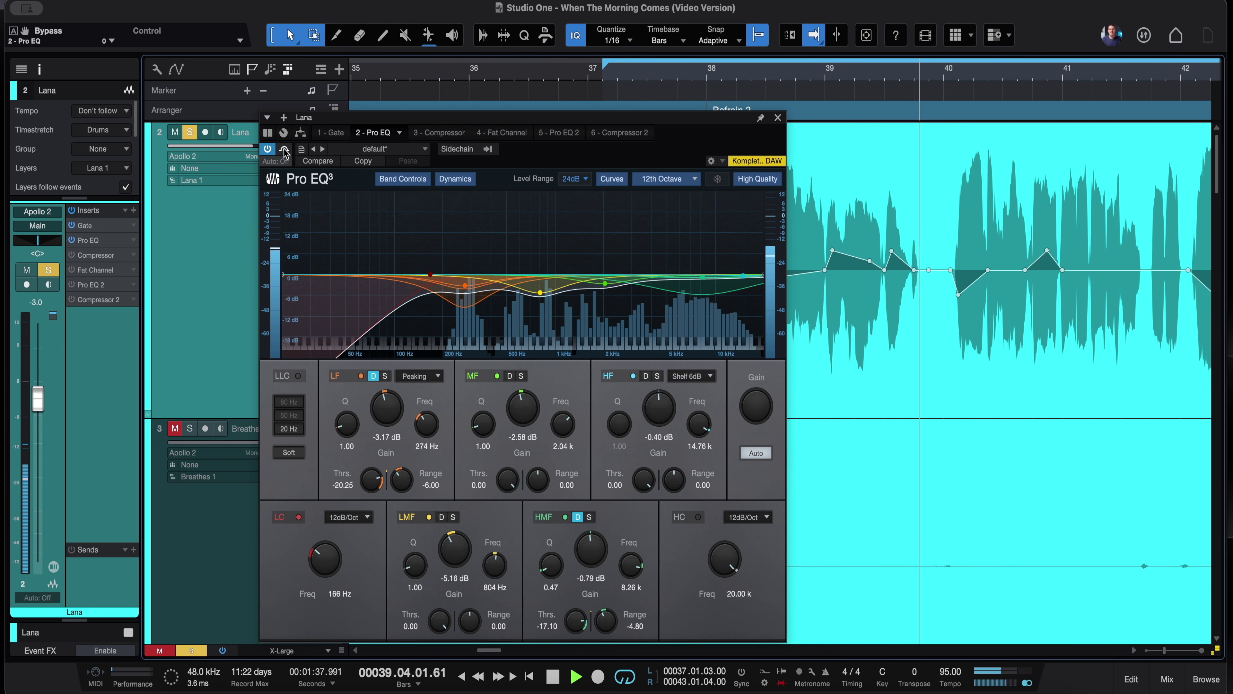
key("space")
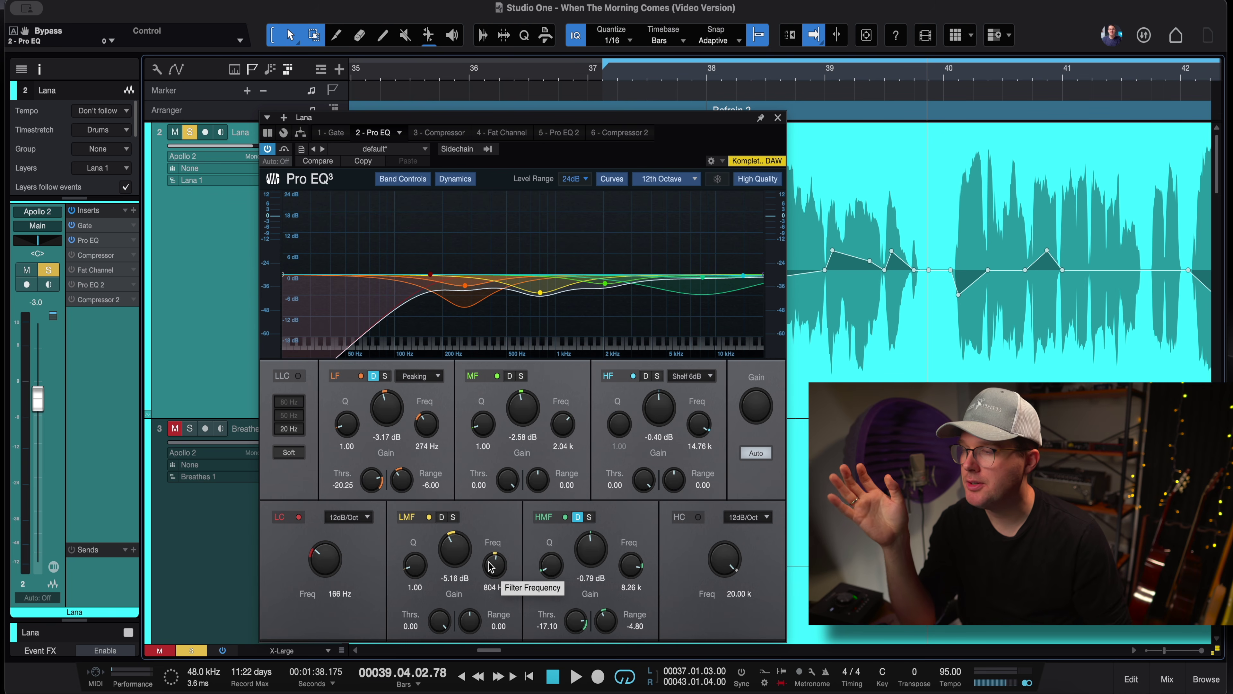
Play the lead vocal from 37.2 with the Pro EQ's LMF band soloed, and unsolo the band after stopping
left_click(618, 81)
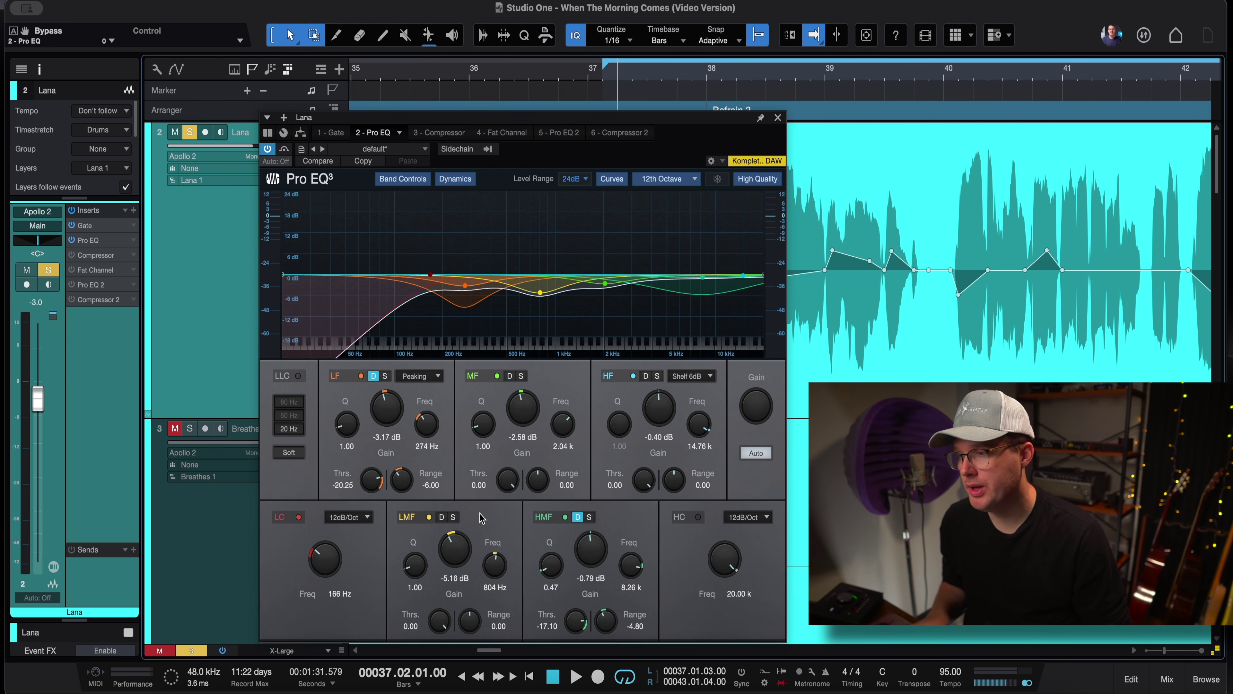
key("space")
left_click(453, 517)
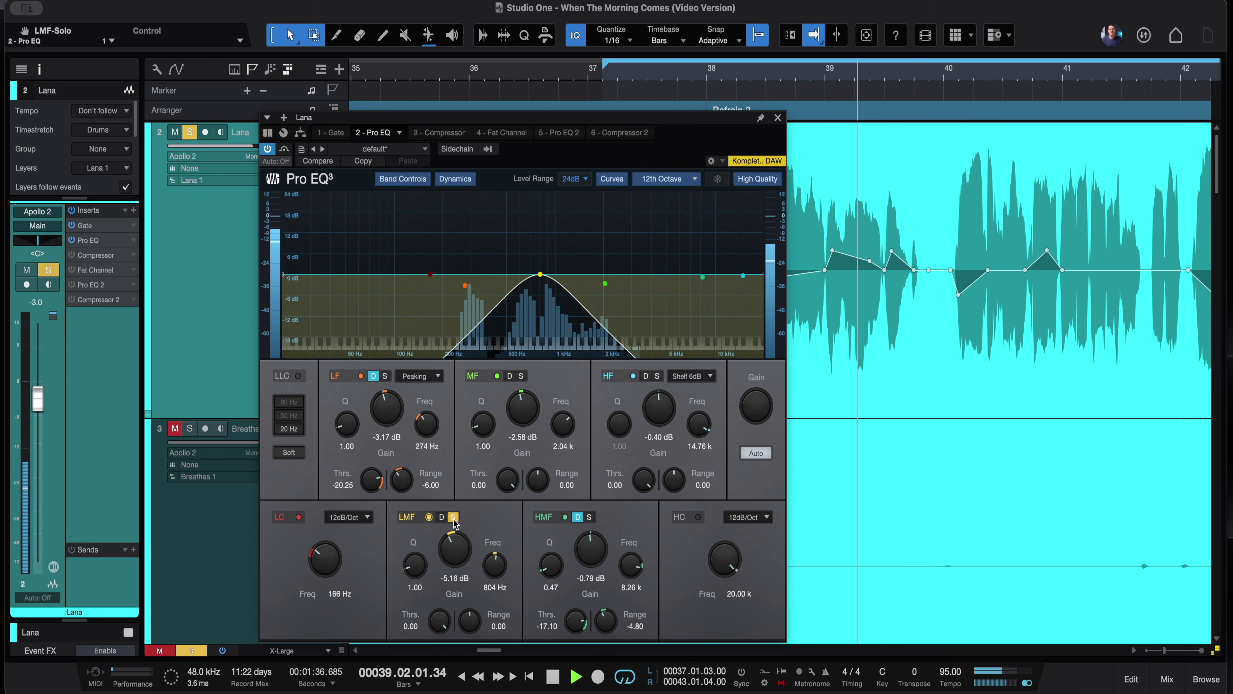
key("space")
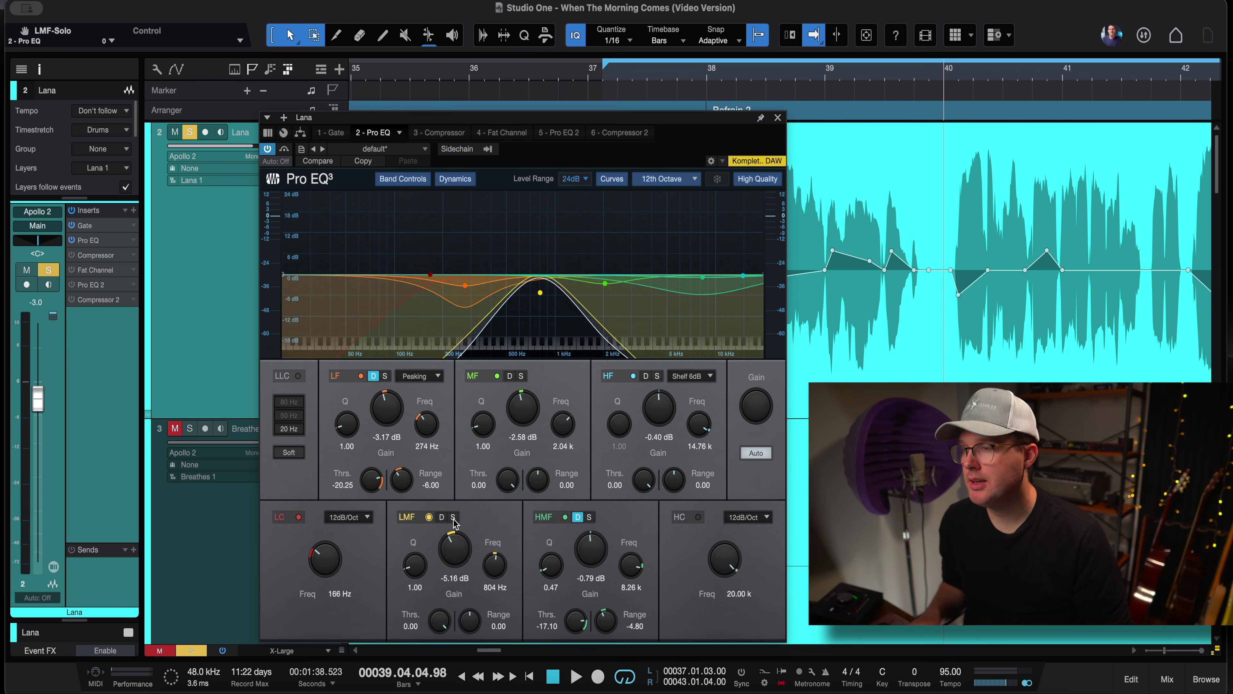
left_click(453, 518)
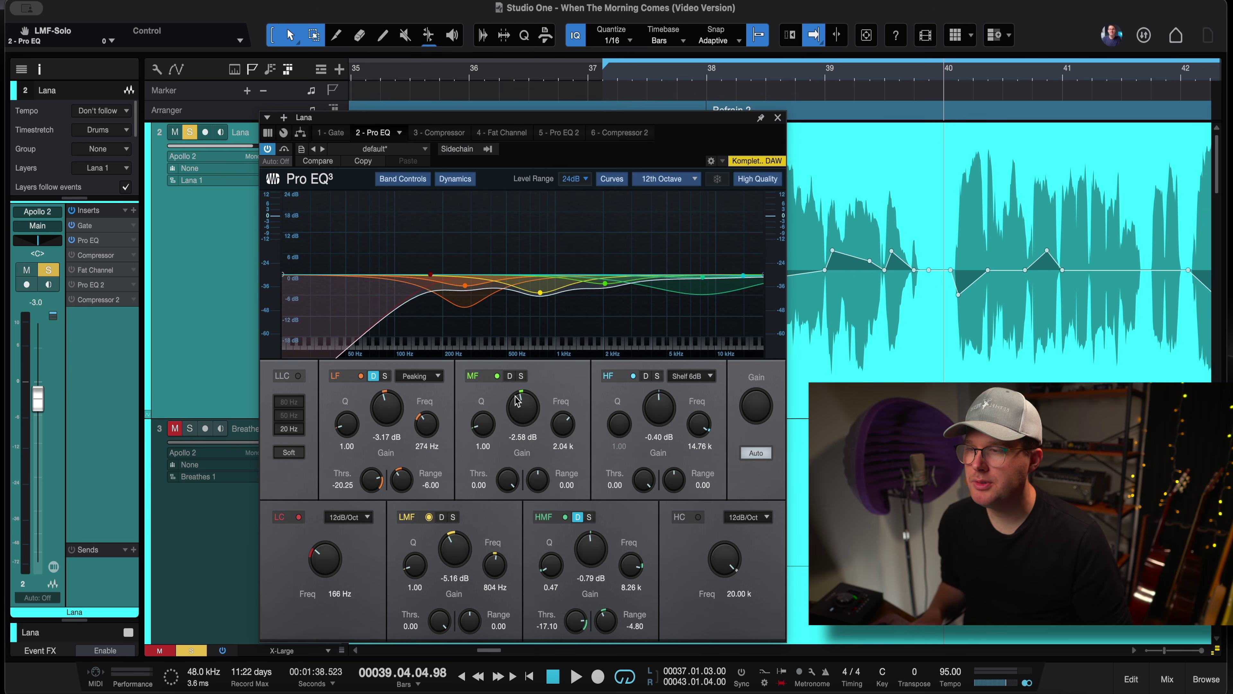
Solo the Pro EQ's MF band and play the lead vocal from 37.2 to hear that frequency range
left_click(520, 378)
left_click(622, 76)
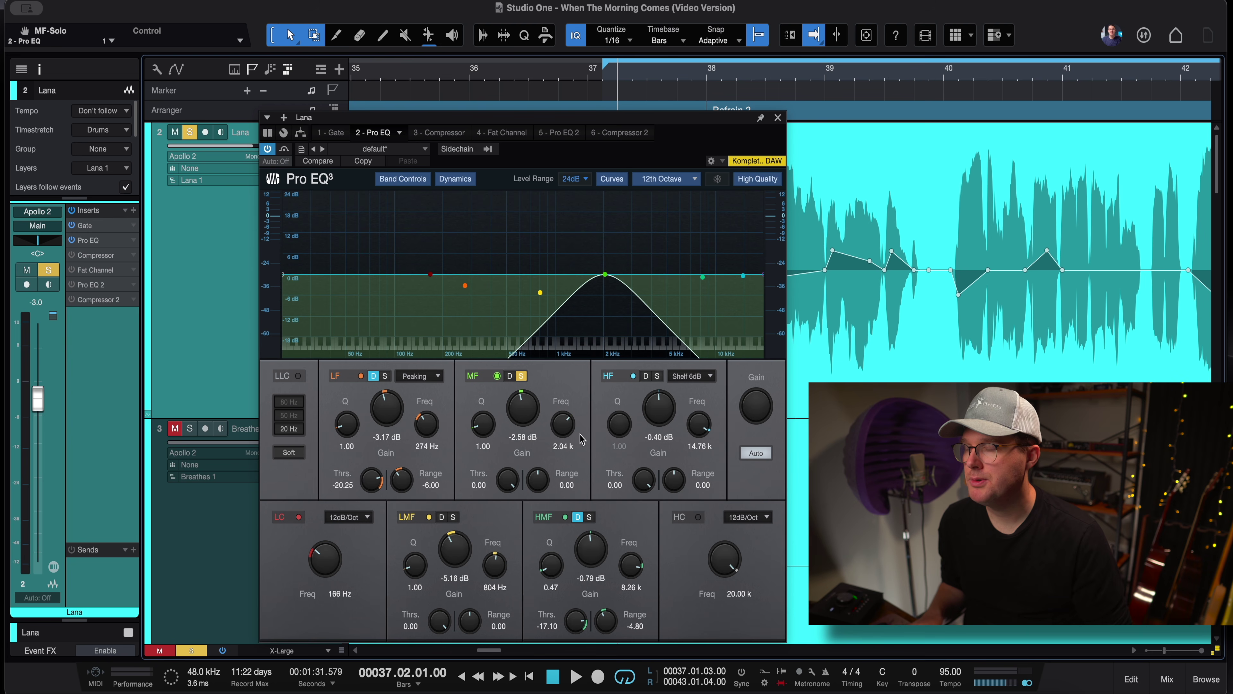
key("space")
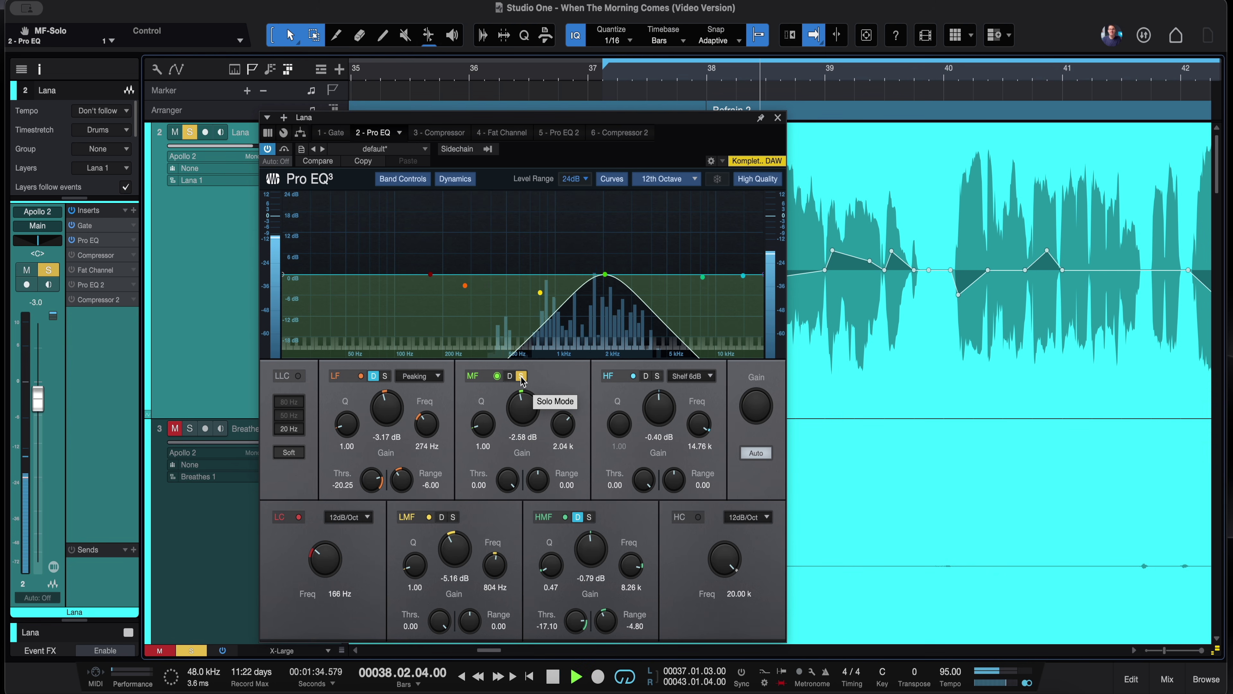
key("space")
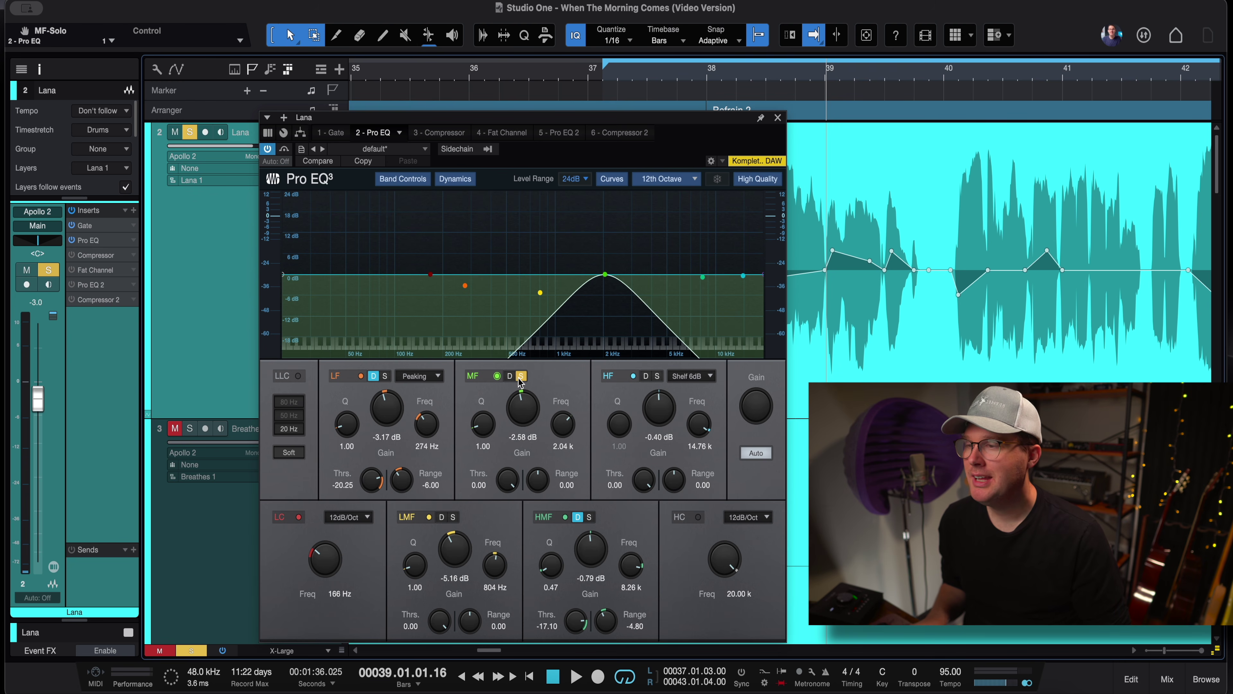
Switch the Pro EQ's solo from the MF to the HMF band, play the vocal from 37.3, and unsolo it after stopping
left_click(520, 376)
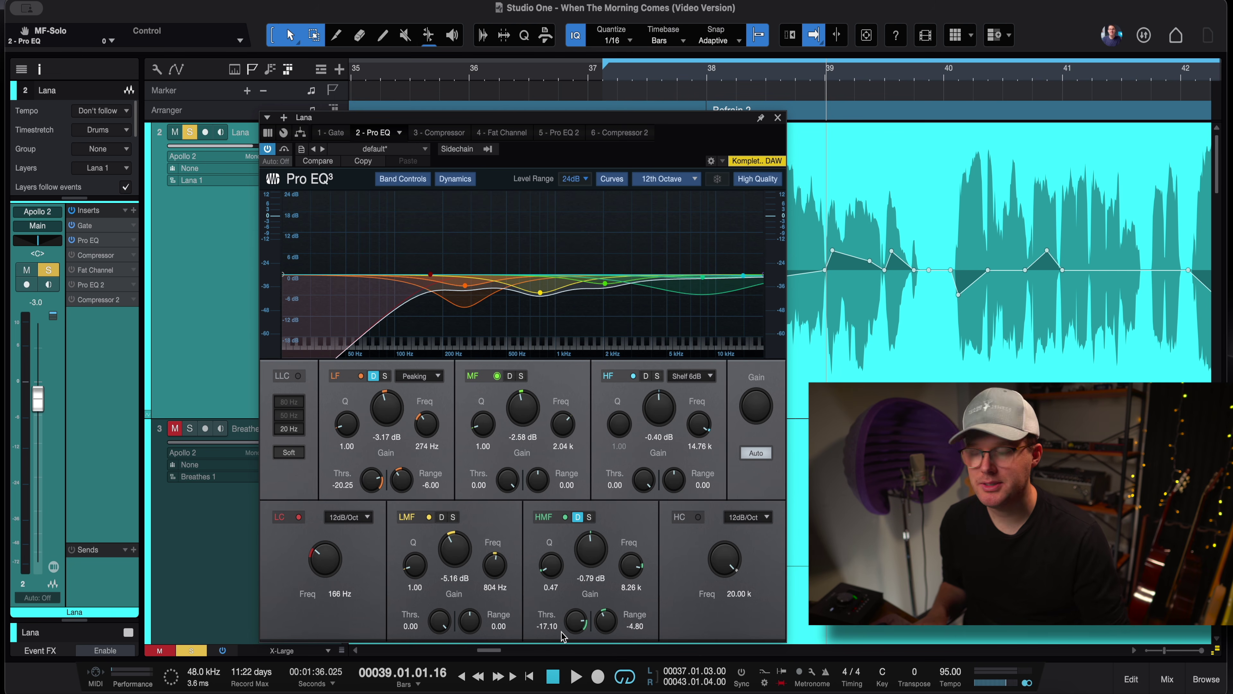
left_click(590, 517)
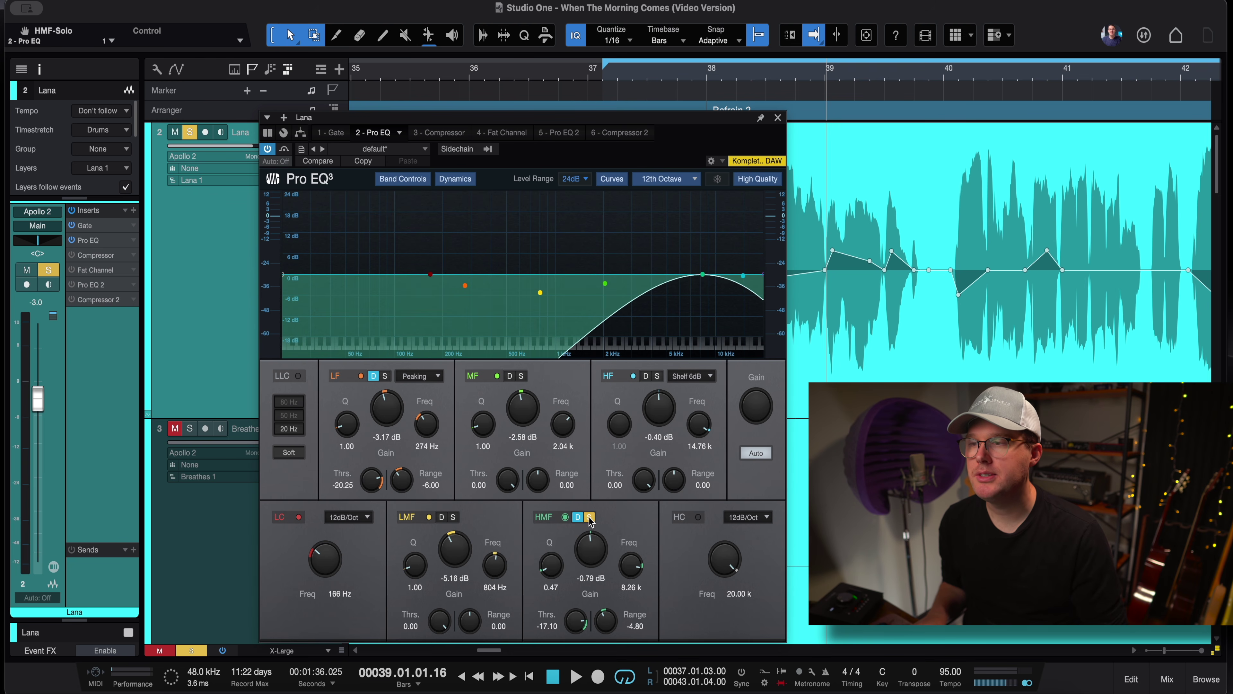
left_click(647, 77)
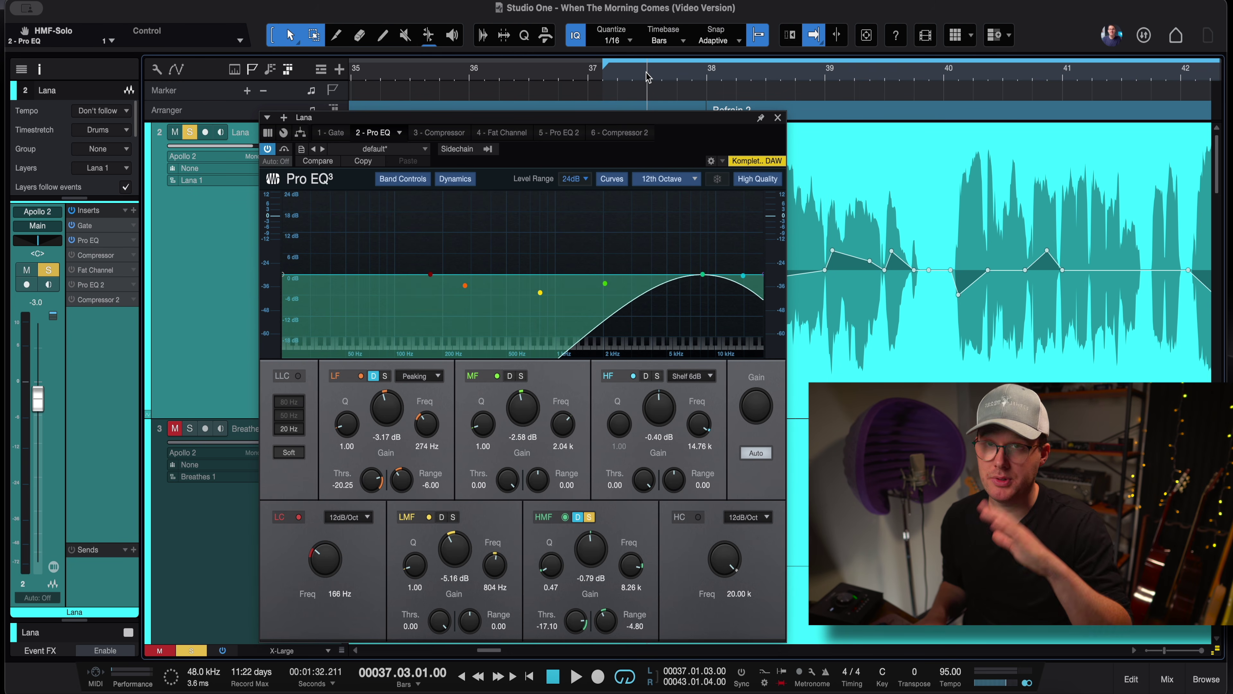
key("space")
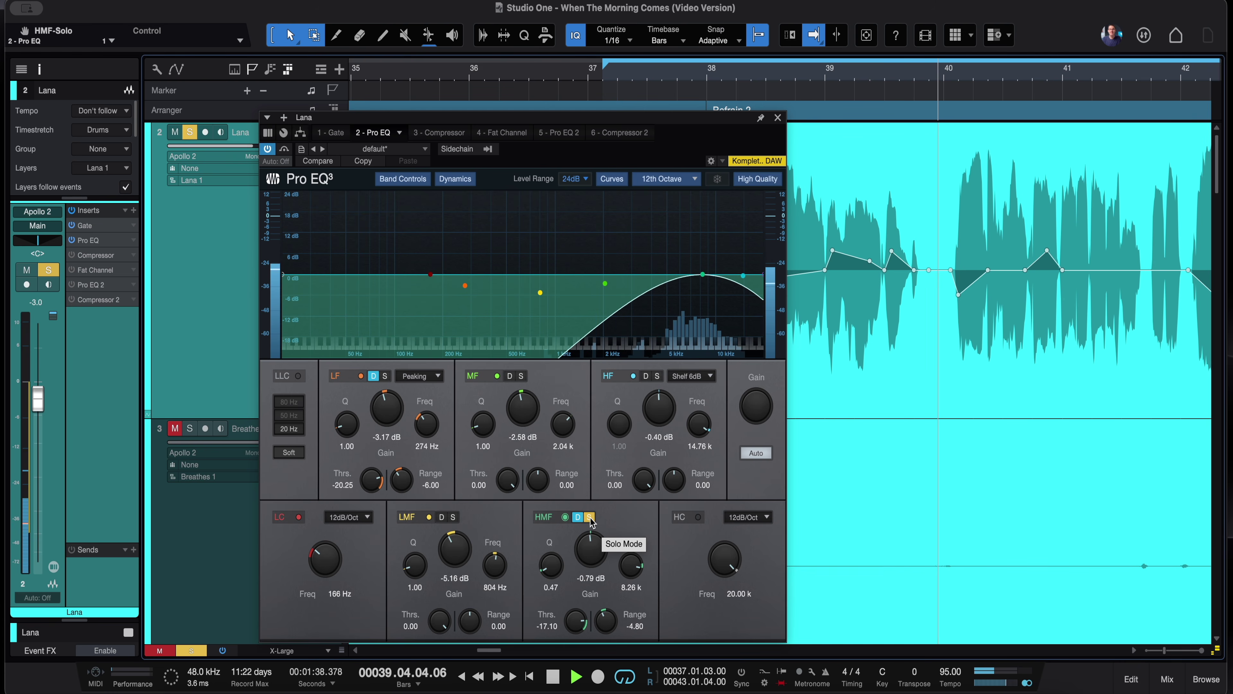
key("space")
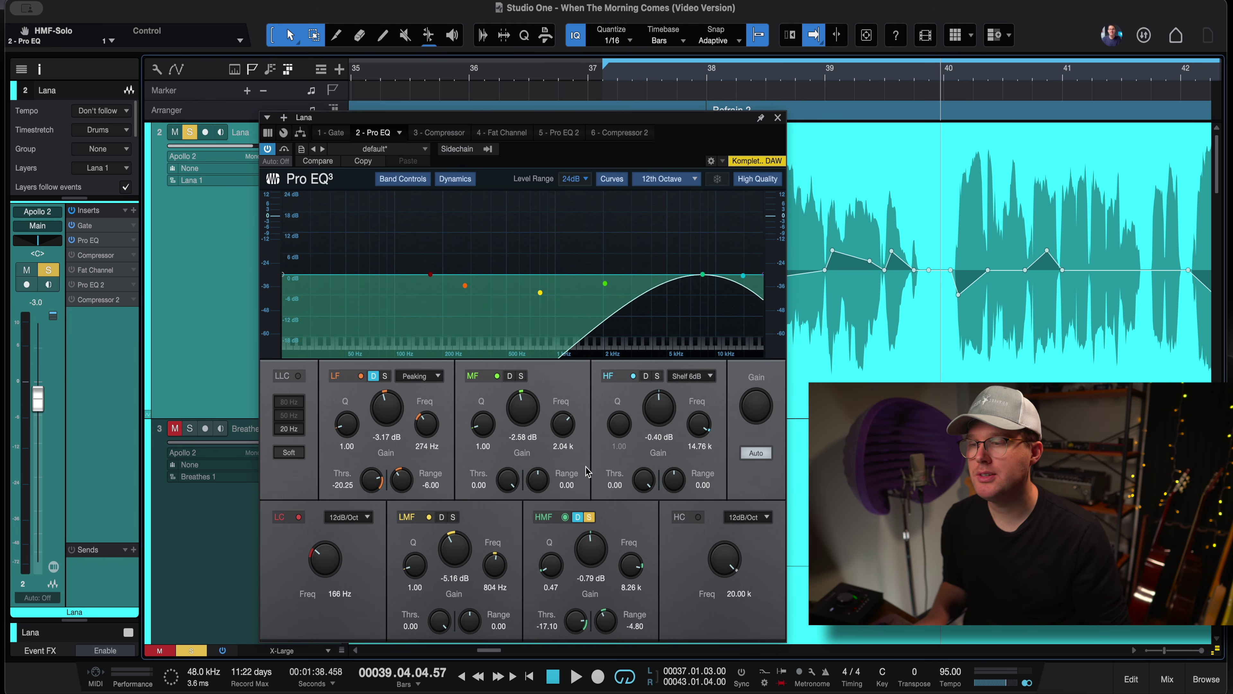
left_click(590, 517)
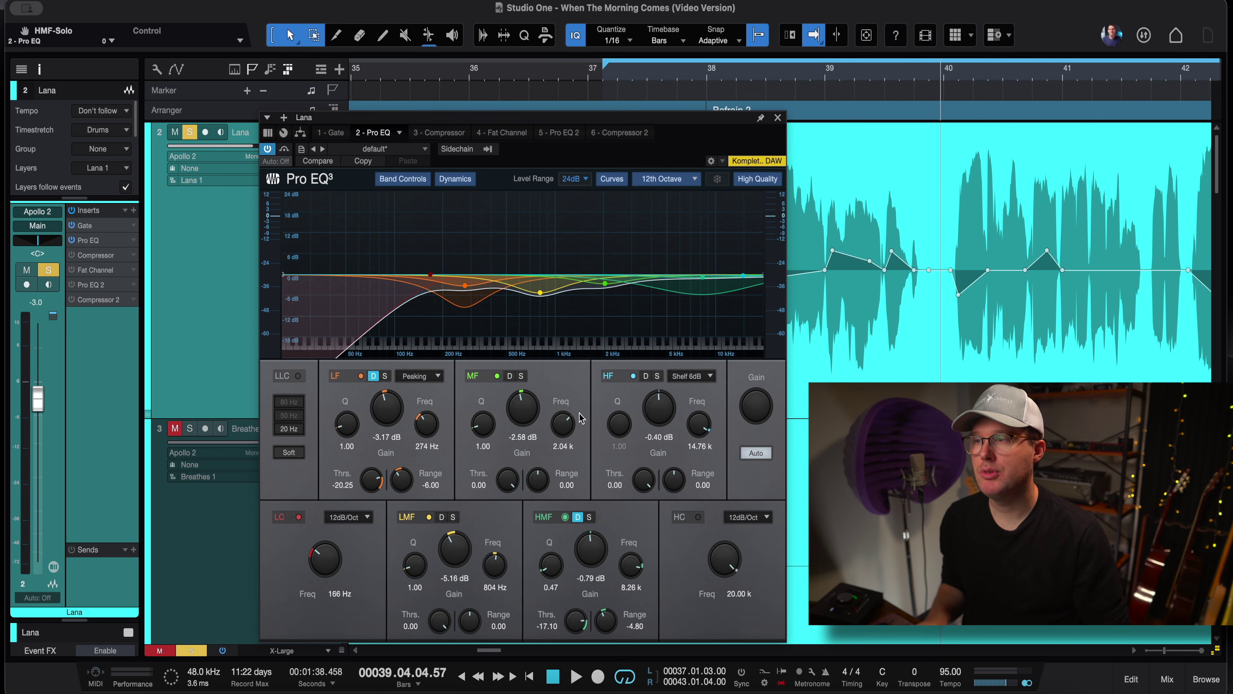
Play the lead vocal from just after bar 37 with the Pro EQ bypassed and then active to compare its overall effect
left_click(614, 78)
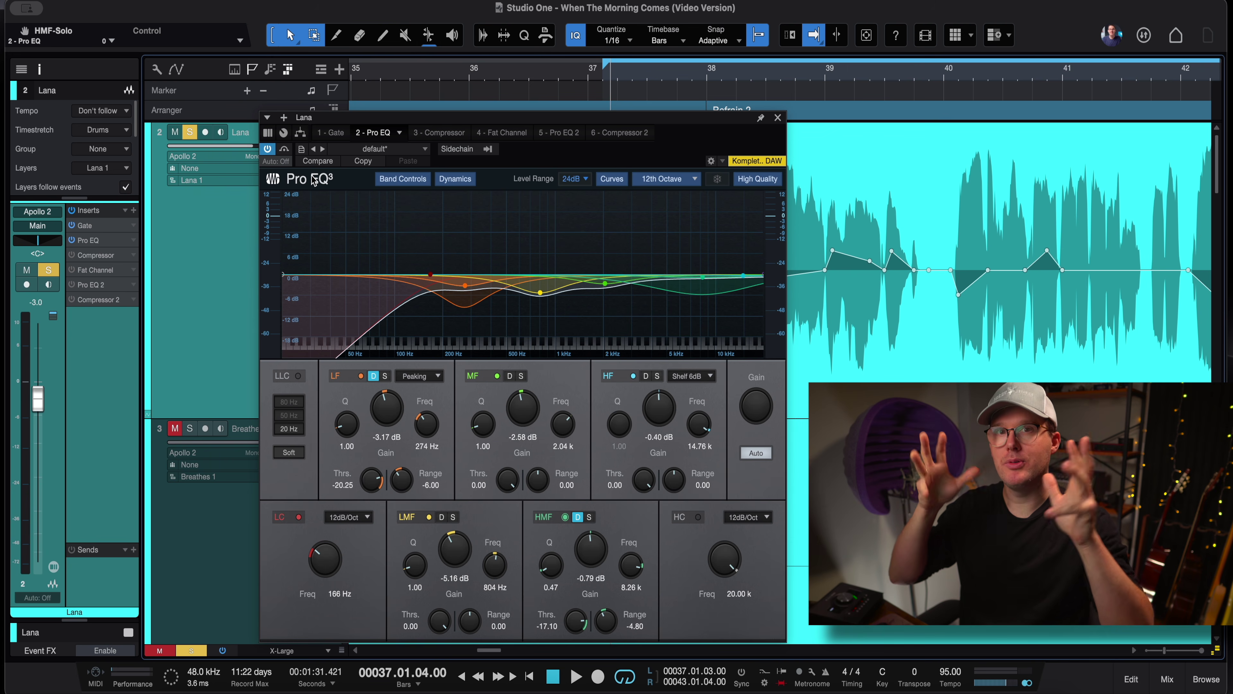
left_click(285, 151)
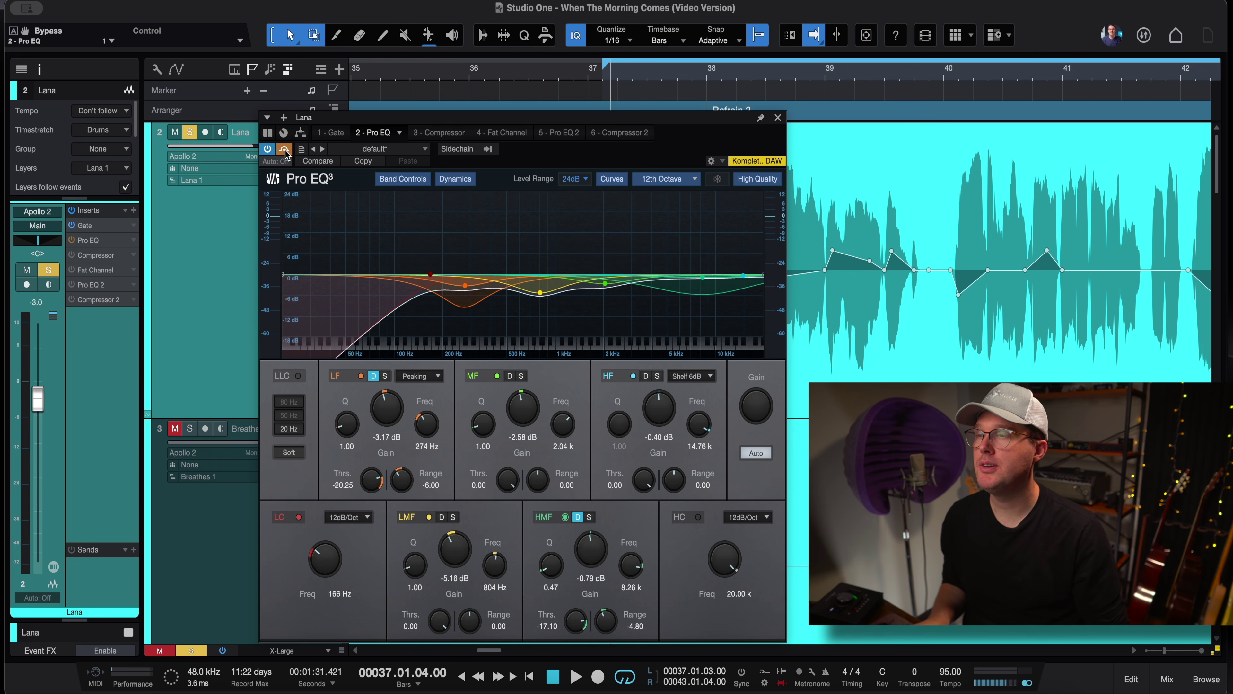
key("space")
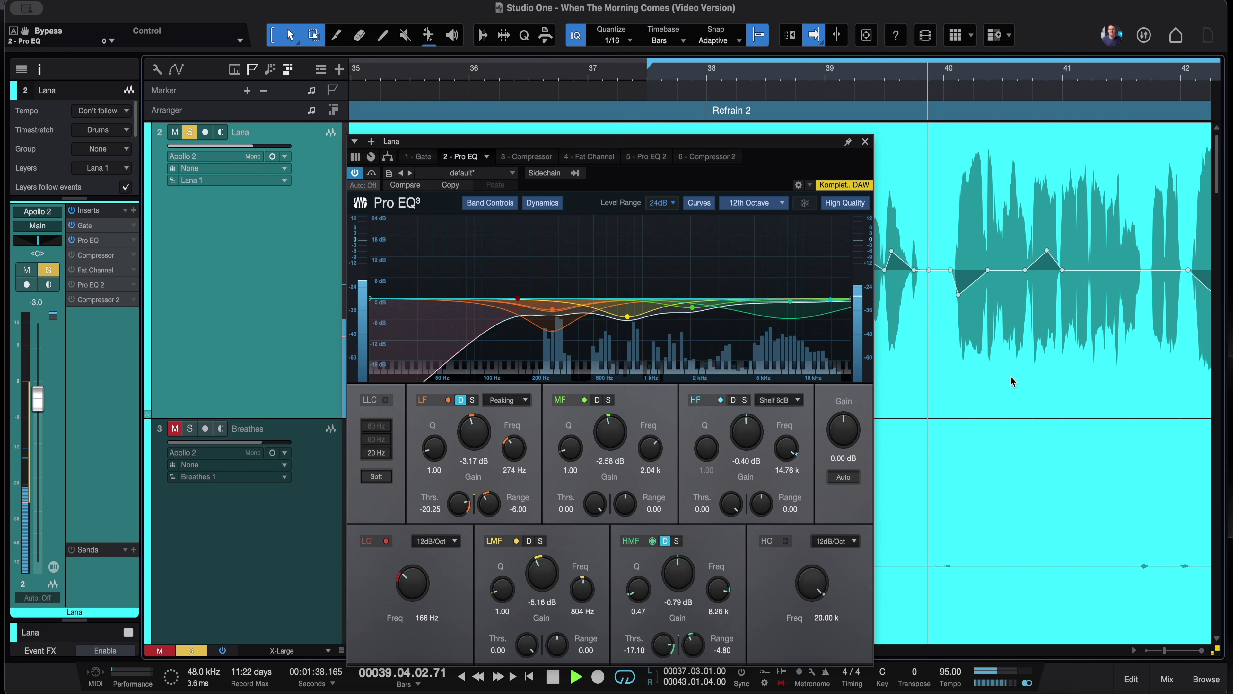
key("space")
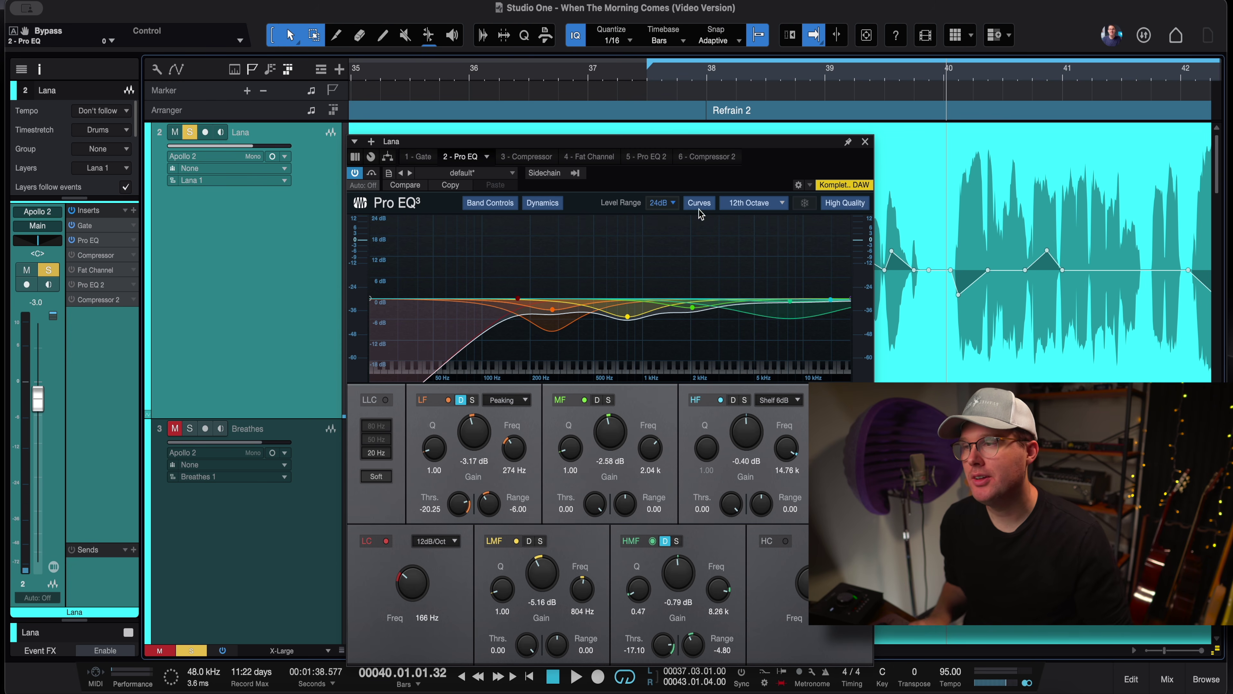
Activate the lead vocal's first Compressor and play the vocal from 37.3 to hear it compressed
left_click(527, 156)
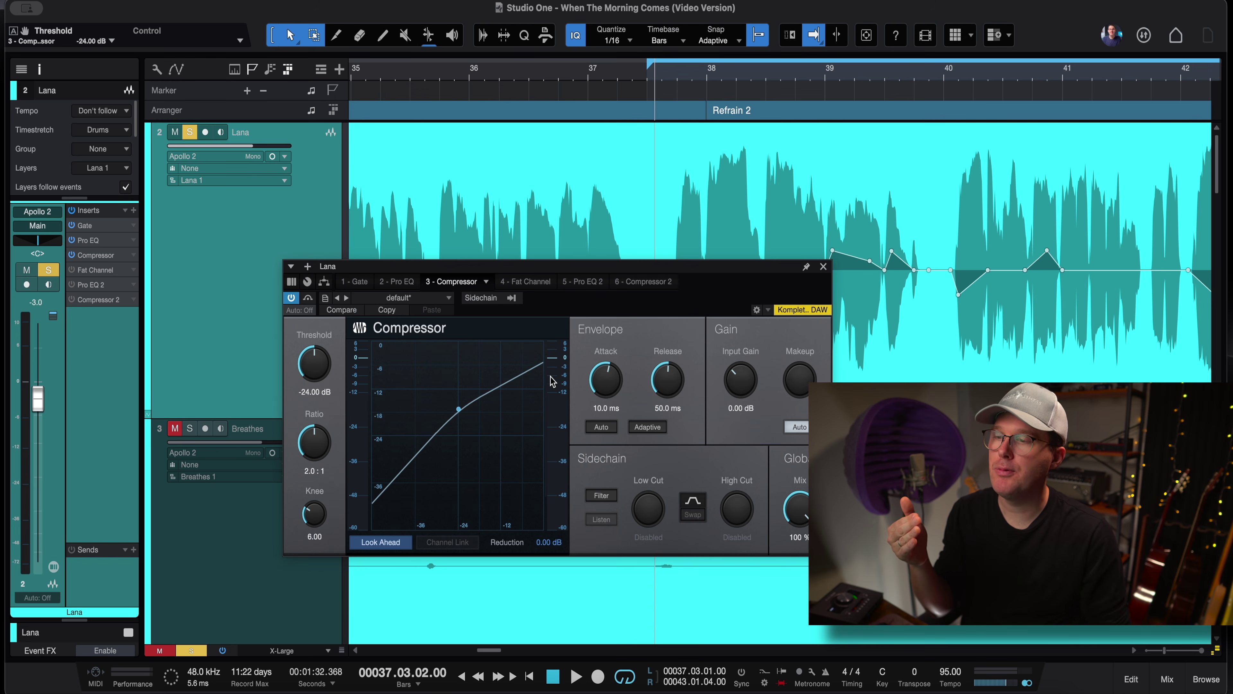
mouse_move(550, 370)
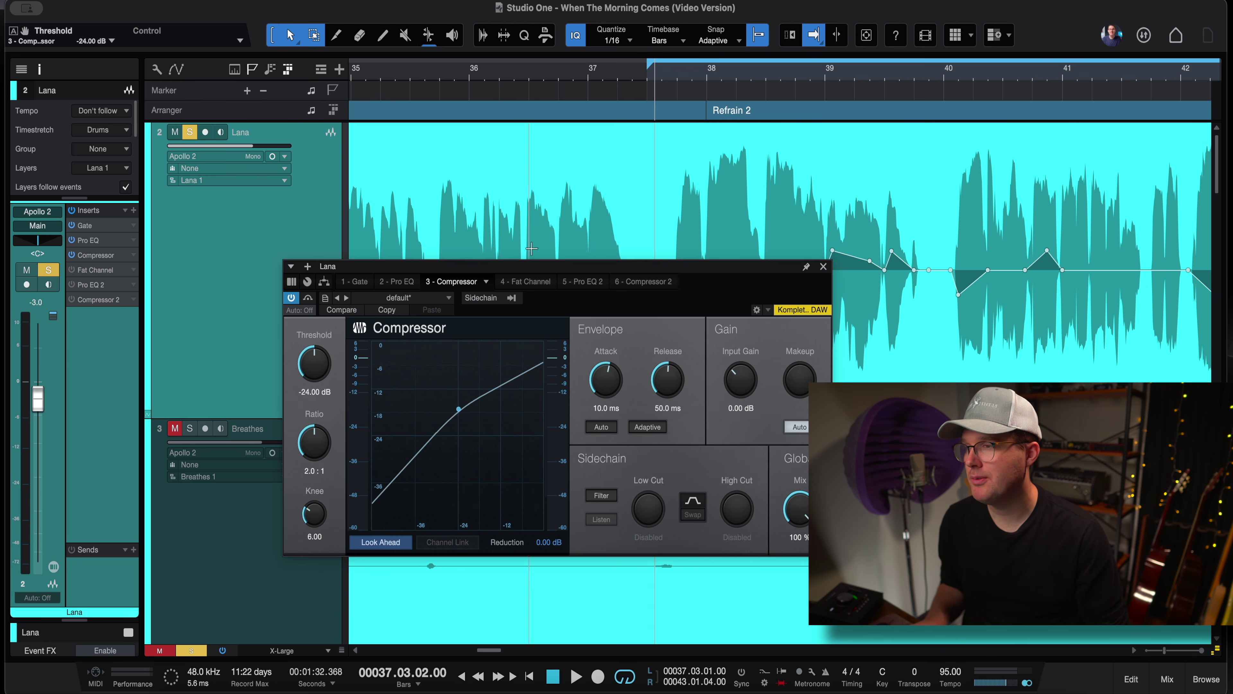
left_click(647, 78)
left_click_drag(510, 271, 513, 279)
key("space")
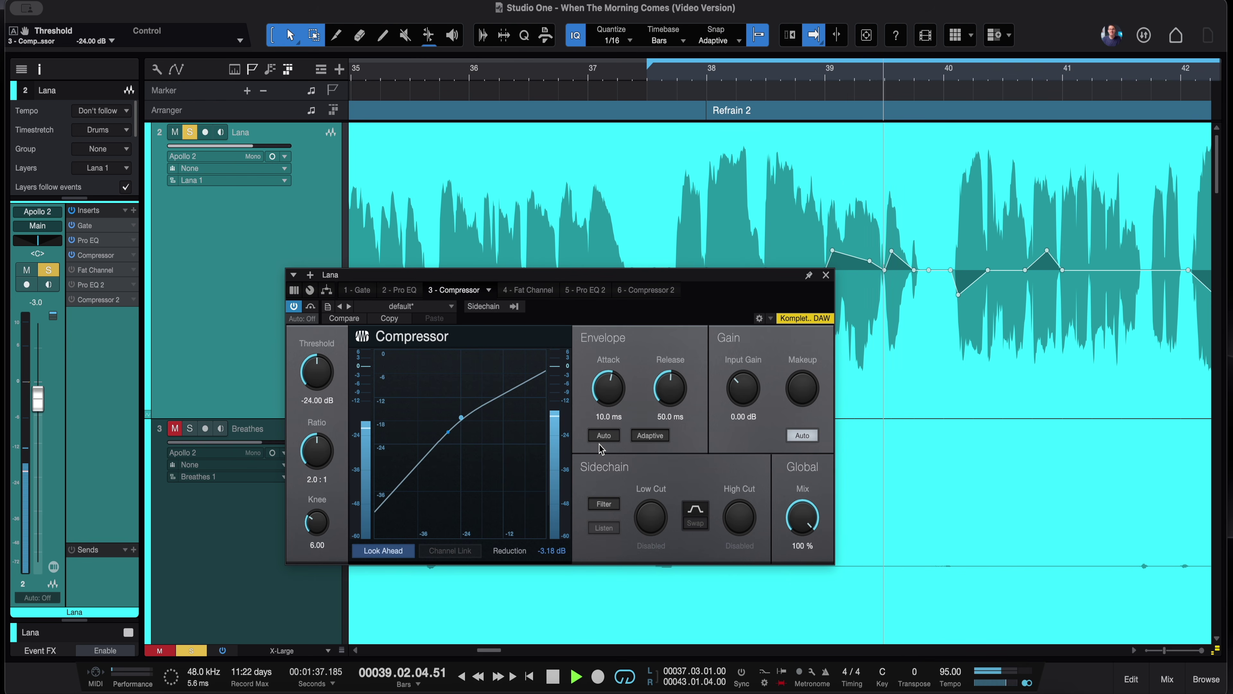
key("space")
Bypass the first Compressor and play the vocal from around 37.3 again to compare the sound
left_click(310, 306)
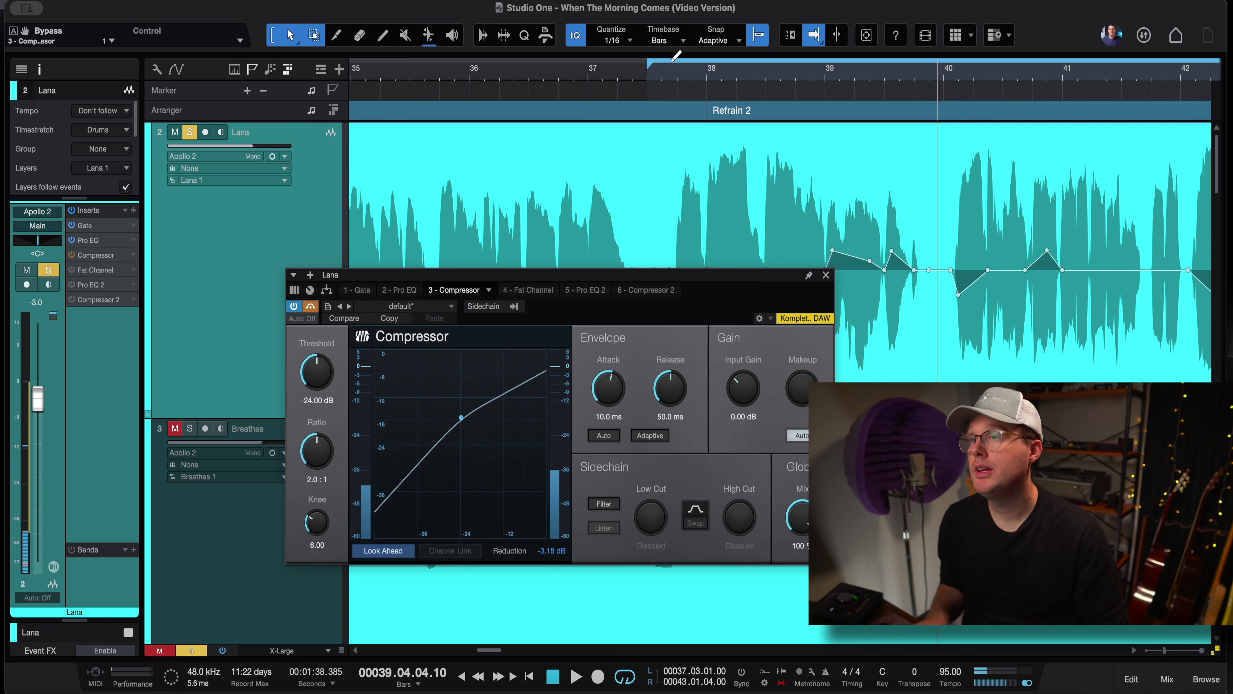
left_click(663, 77)
key("space")
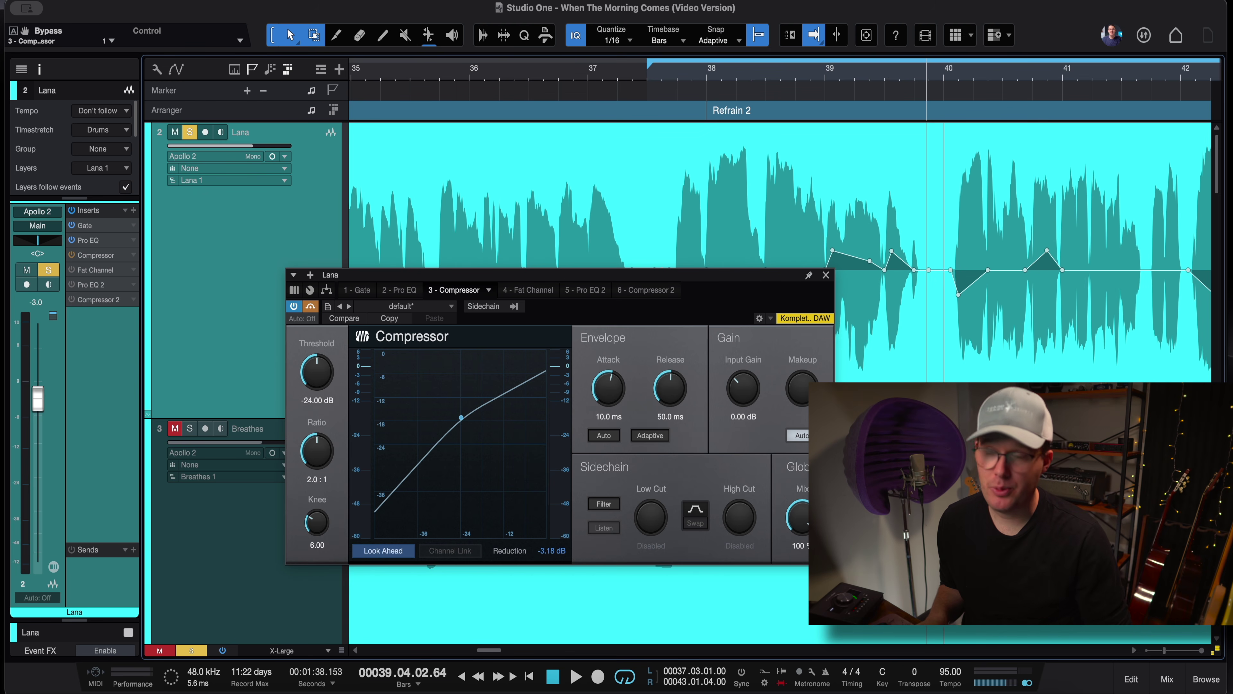
Show the lead vocal's Fat Channel and examine its Compressor and Equalizer sections
left_click(537, 290)
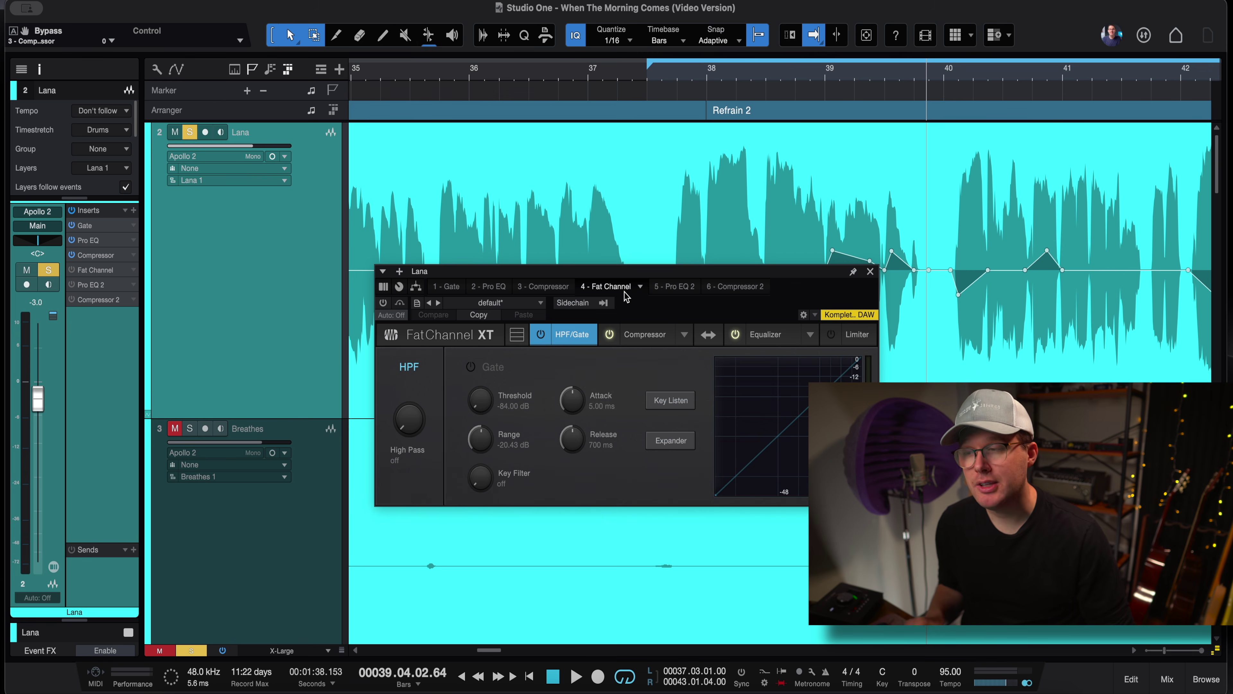
left_click(661, 339)
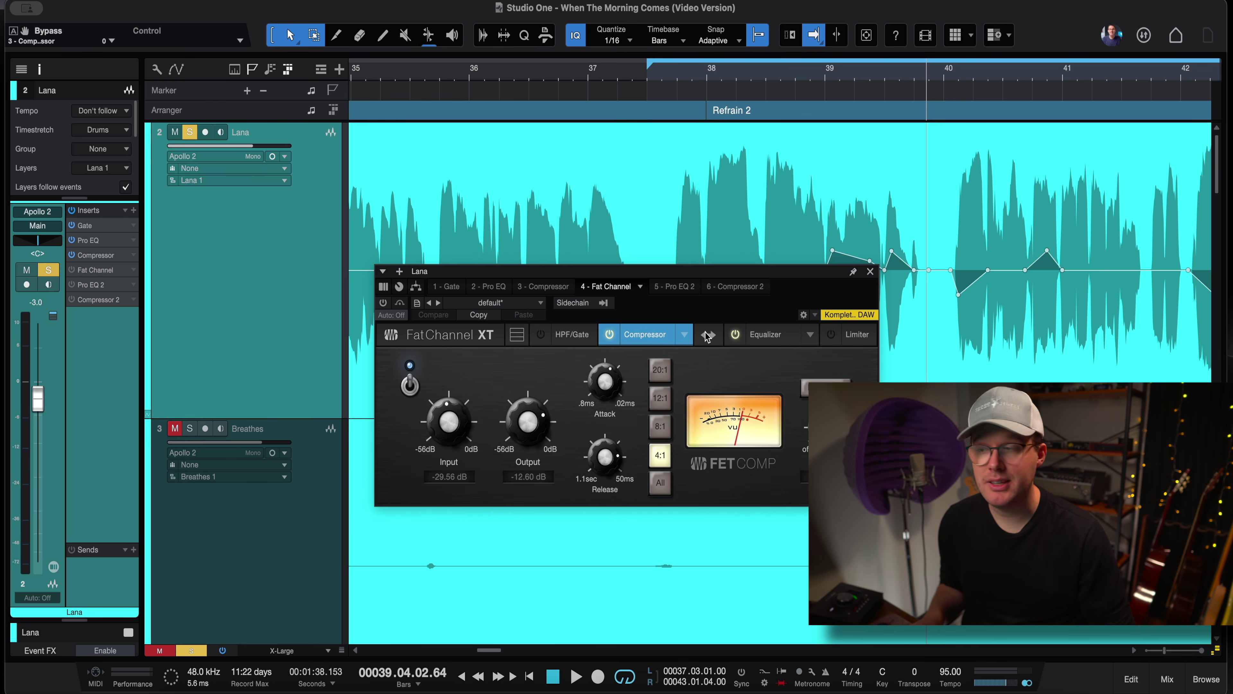
left_click(768, 336)
left_click(668, 335)
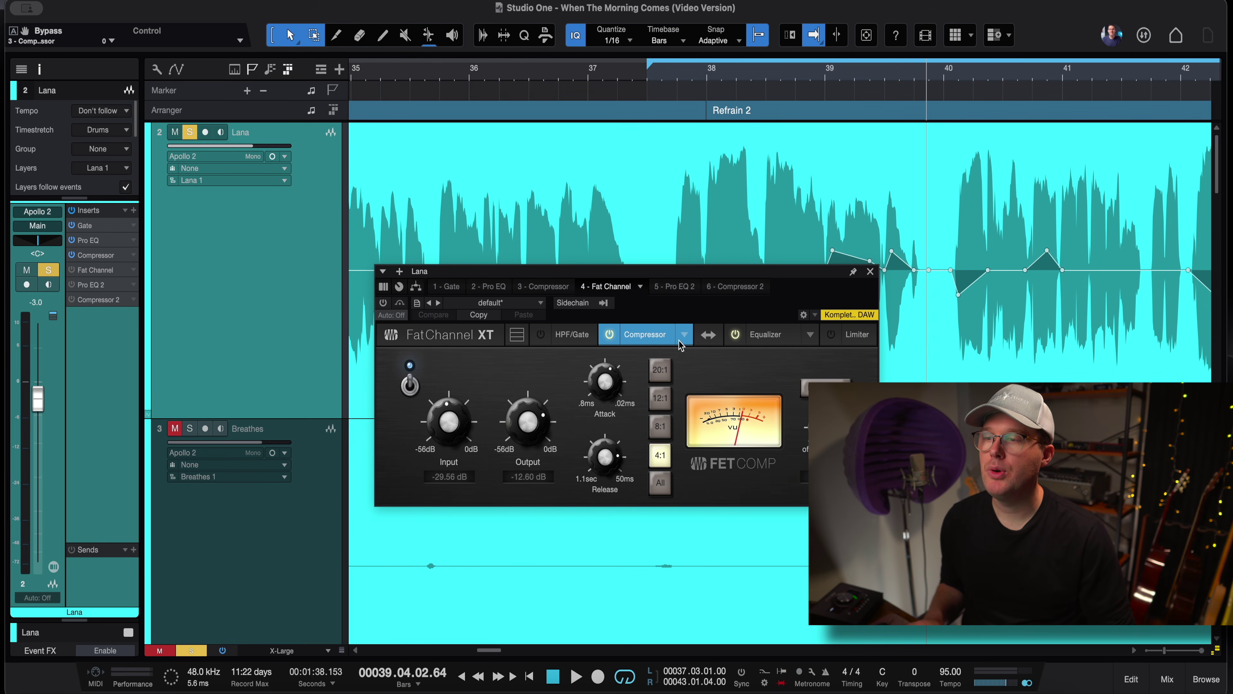
Activate the Fat Channel and view its available compressor models, keeping the FET model
left_click(381, 302)
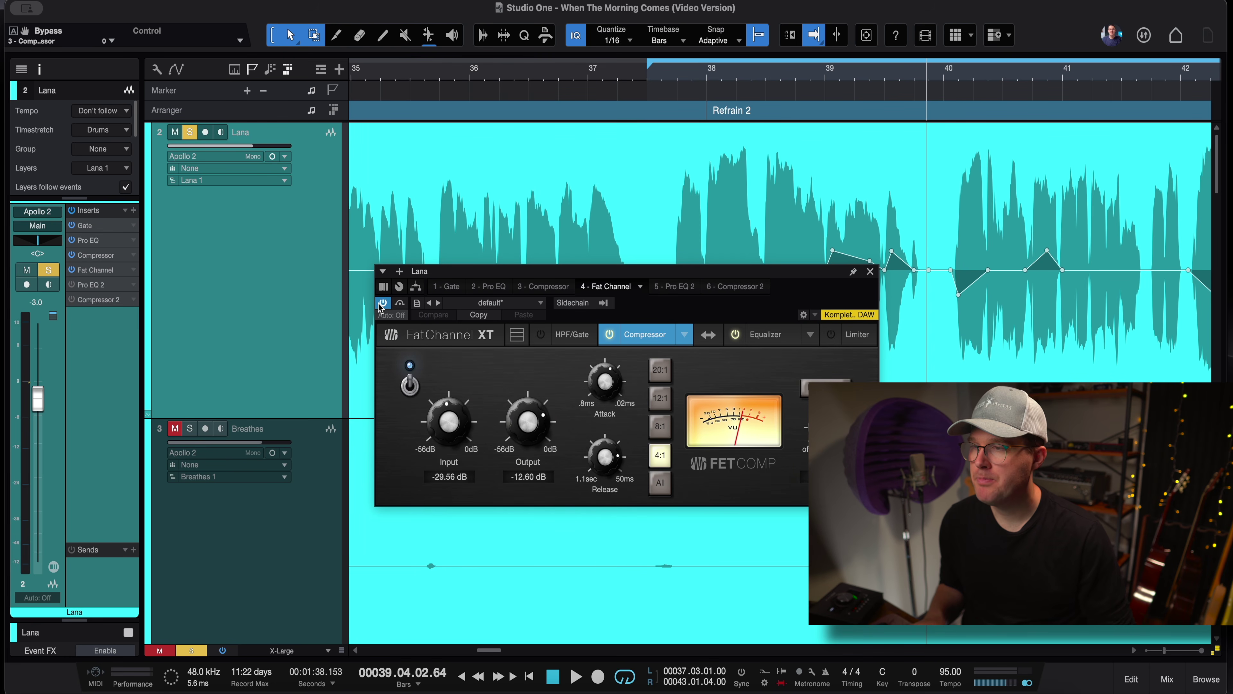
left_click(689, 335)
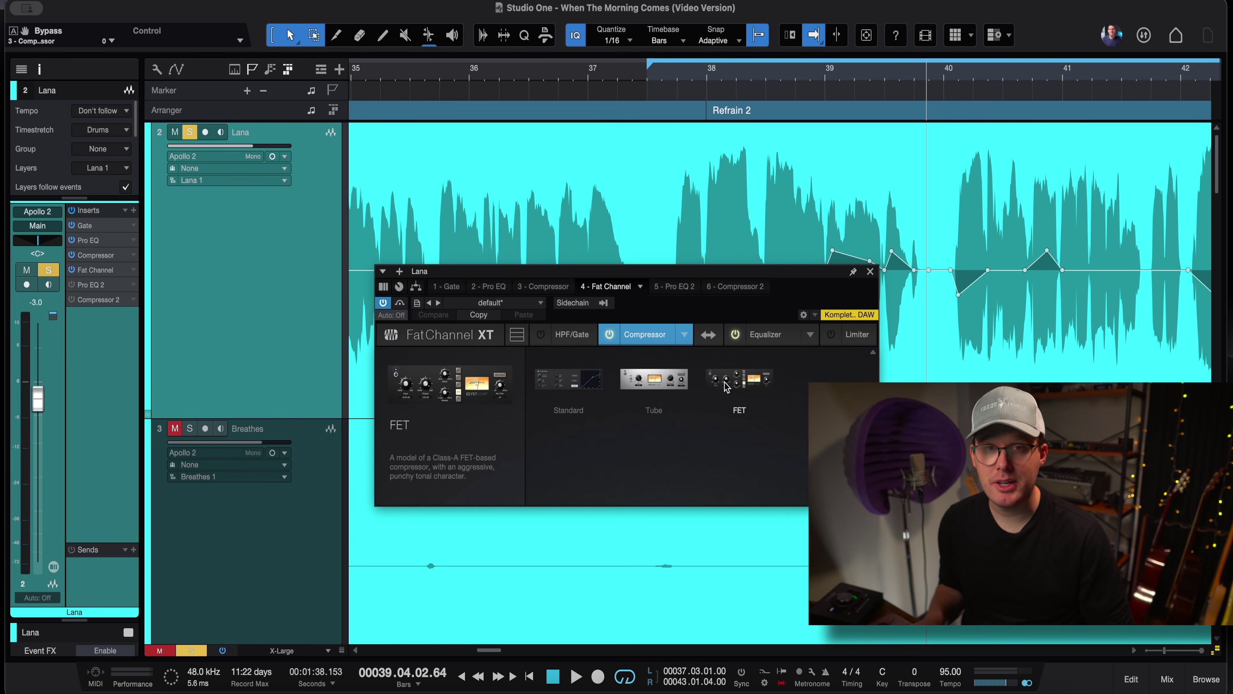
left_click(688, 339)
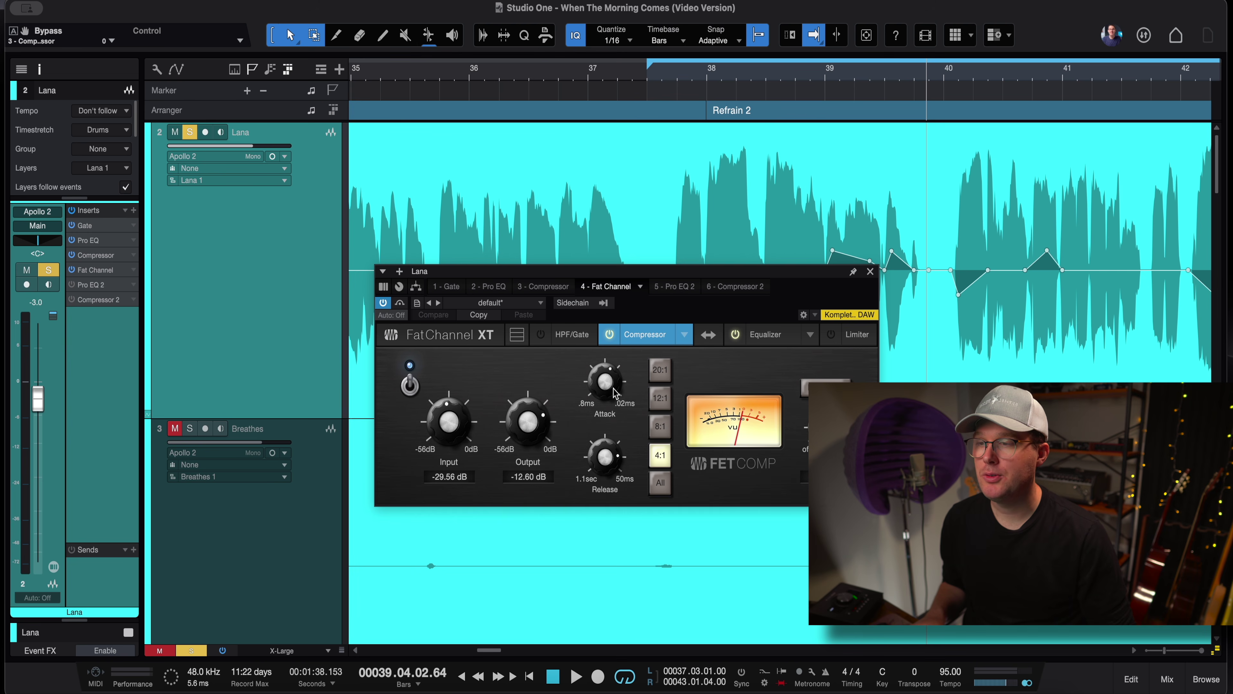
Show the Fat Channel's Equalizer section and swap the compressor and EQ order back and forth, restoring the original order
left_click(766, 342)
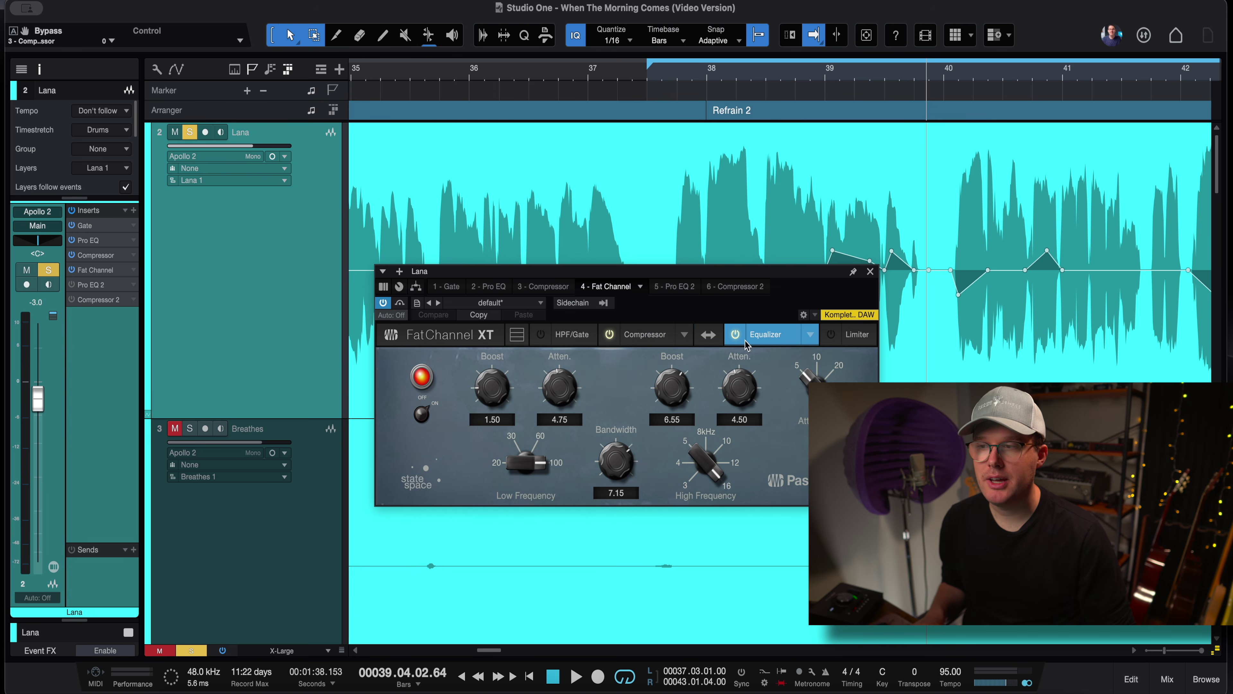
left_click(708, 335)
left_click(709, 335)
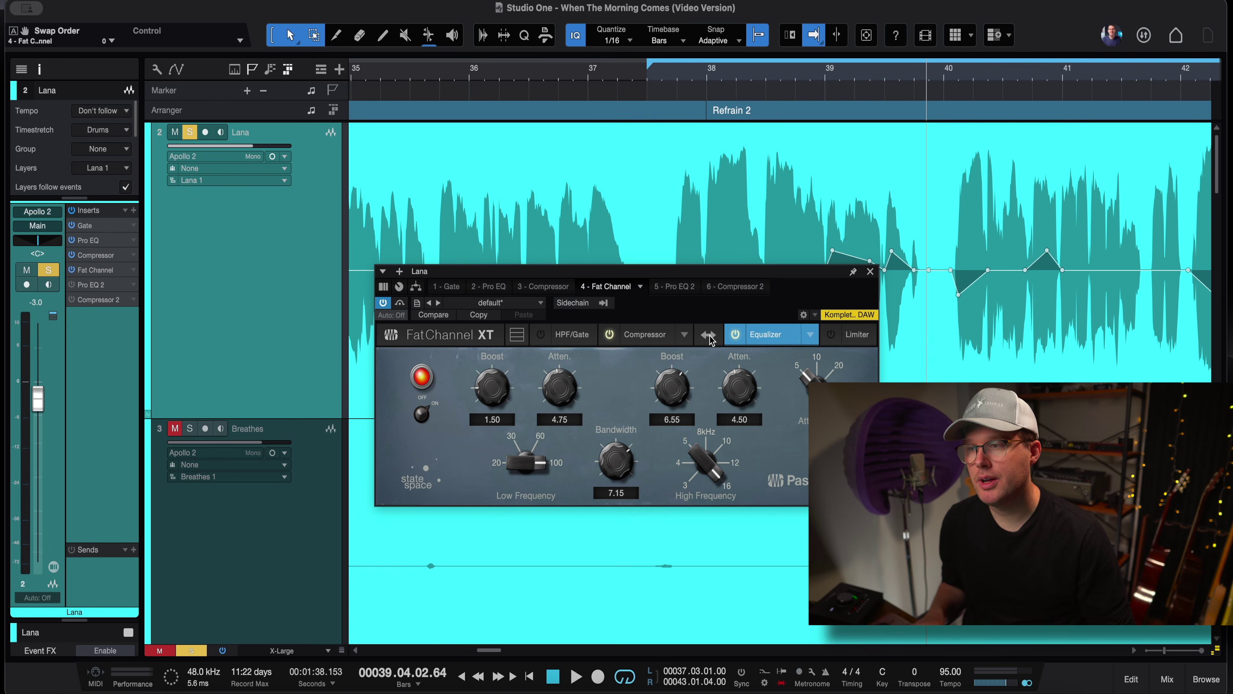
left_click(708, 334)
left_click(709, 335)
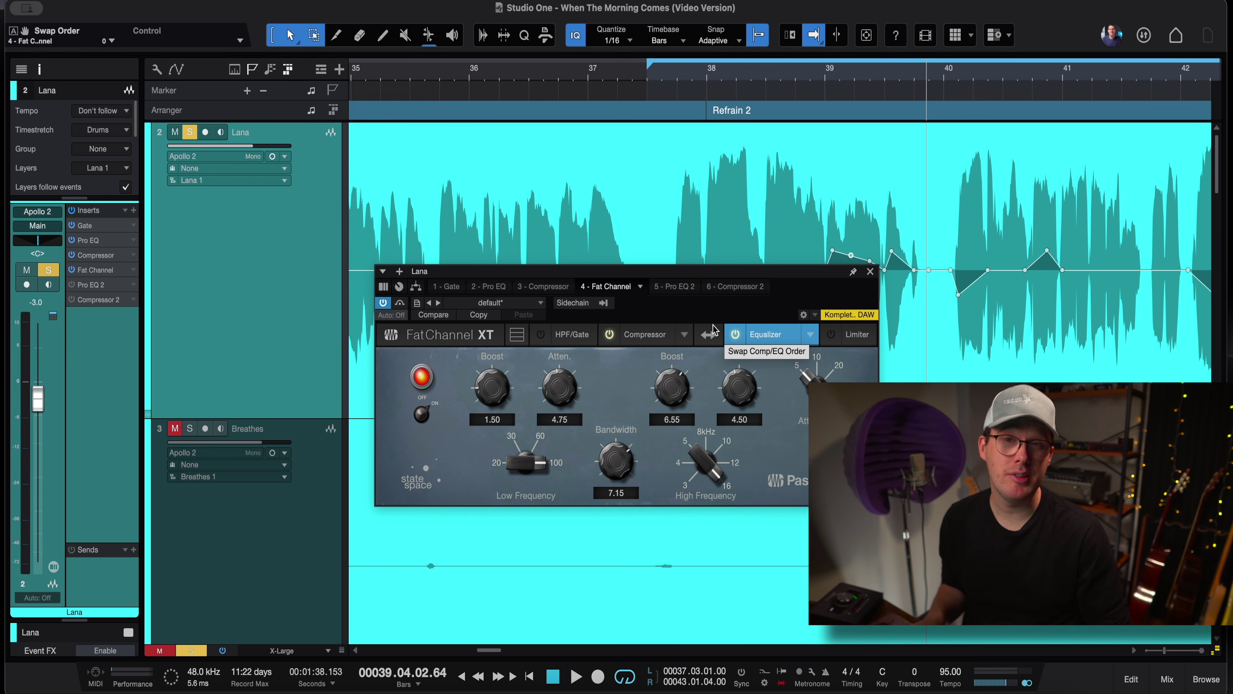
Bypass the Fat Channel and play the lead vocal from 37.3, keeping the plug-in window clear of the waveform
left_click_drag(606, 287, 542, 146)
left_click(650, 77)
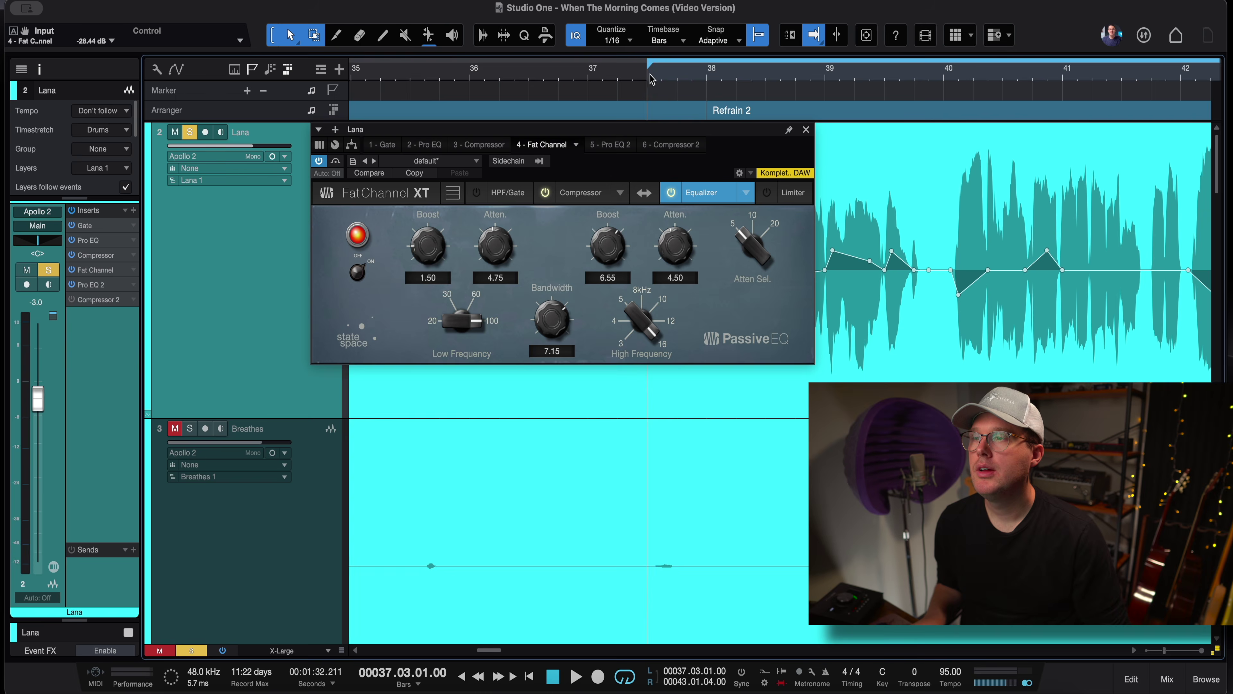
left_click_drag(660, 130, 701, 331)
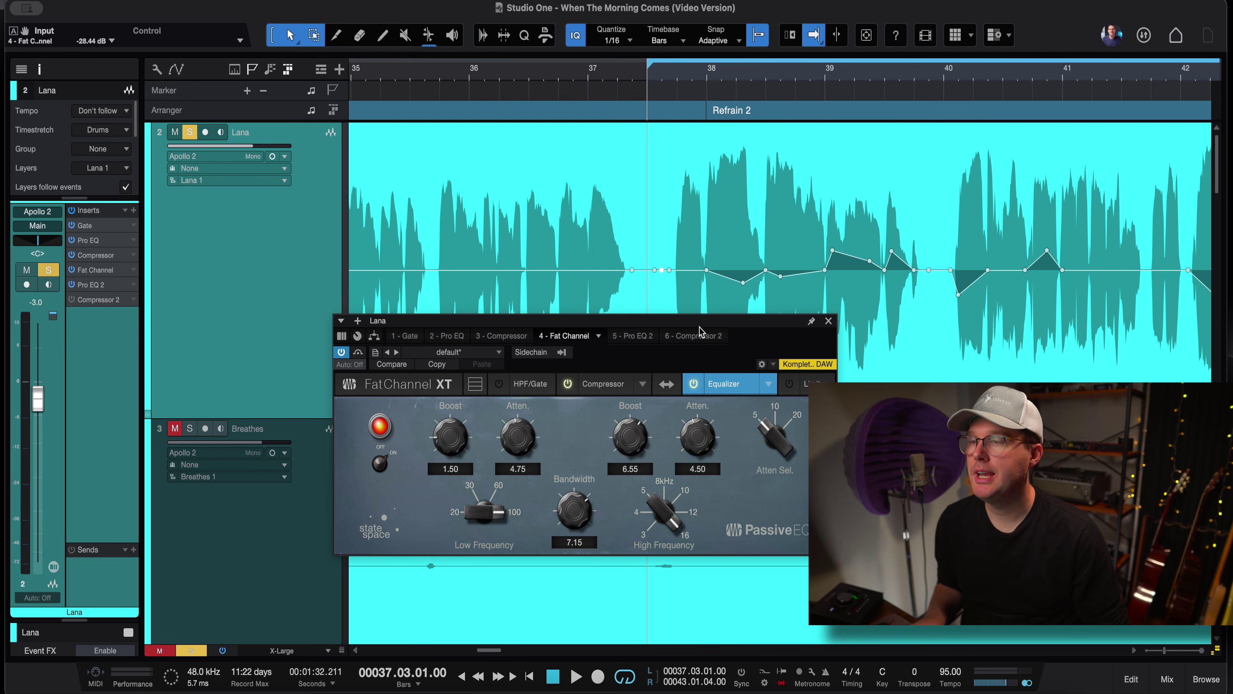
left_click(342, 353)
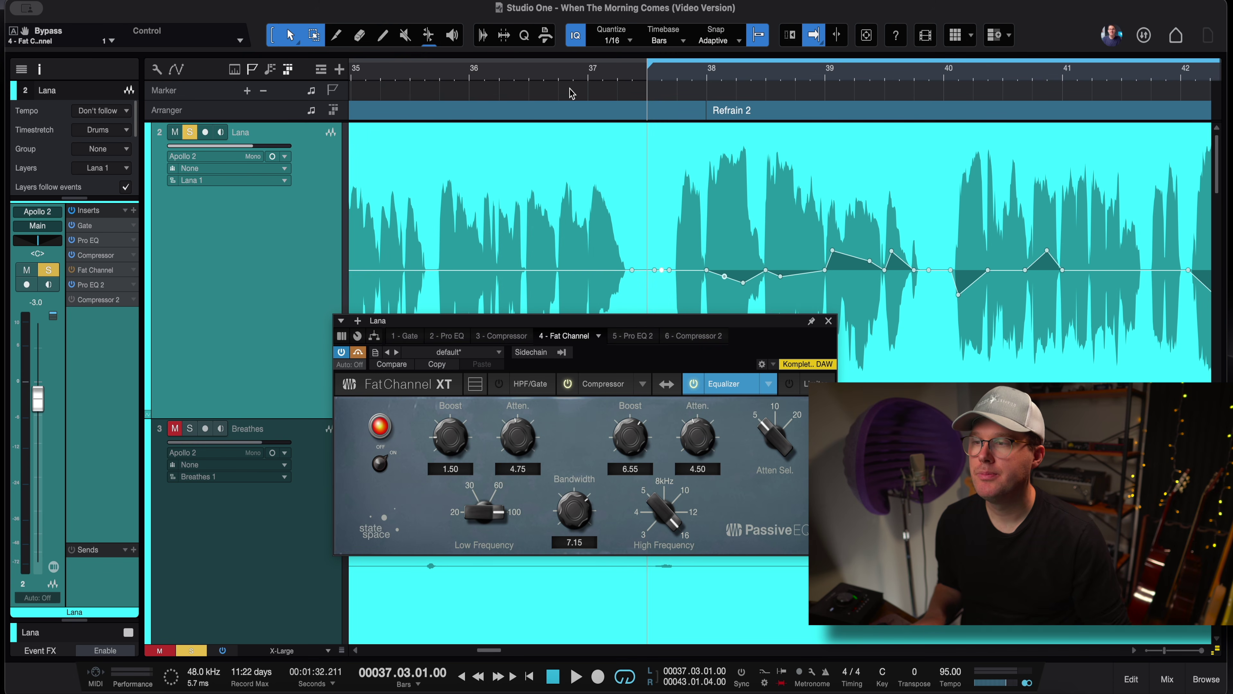
key("space")
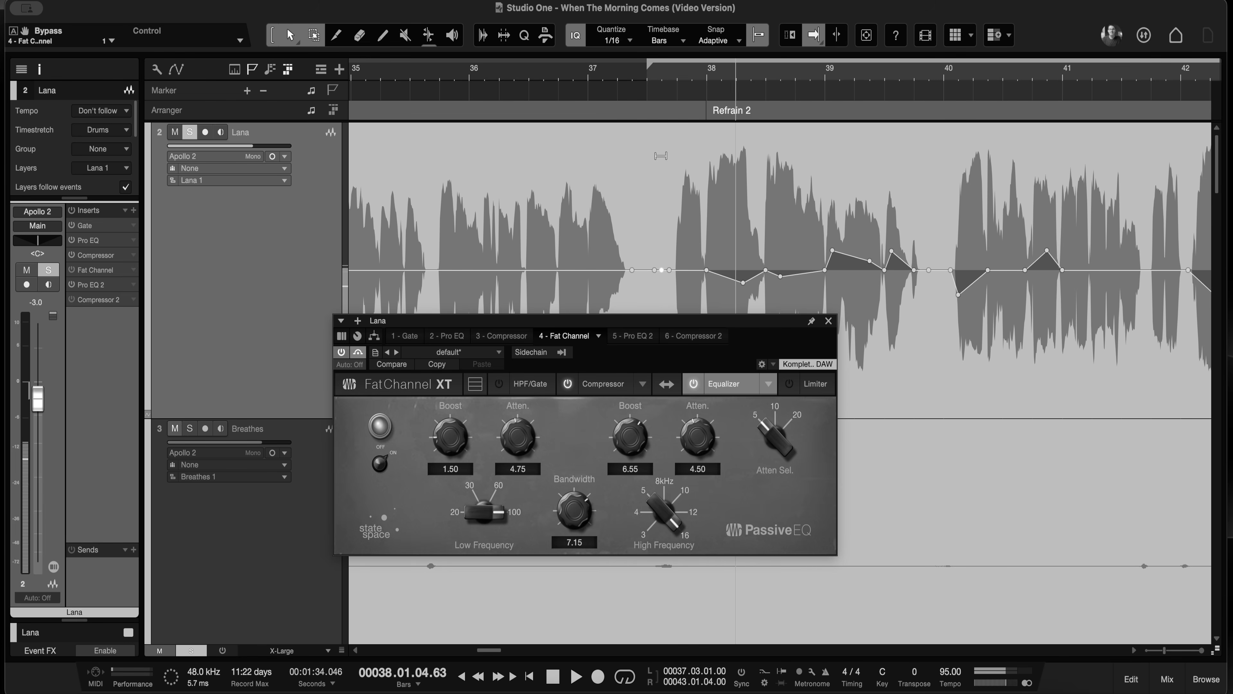
Set the loop range from 37.3 to 39.4.4 and reactivate the Fat Channel during playback to compare the sound
left_click_drag(935, 73, 647, 81)
key("f")
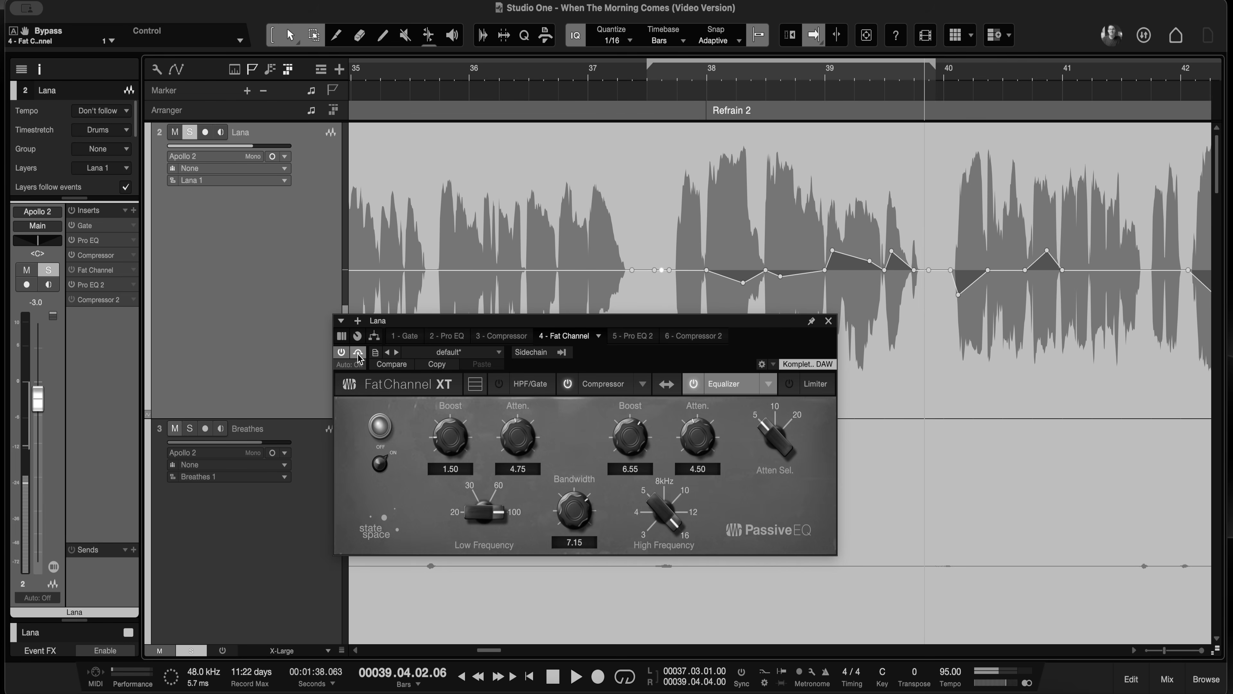
left_click(357, 353)
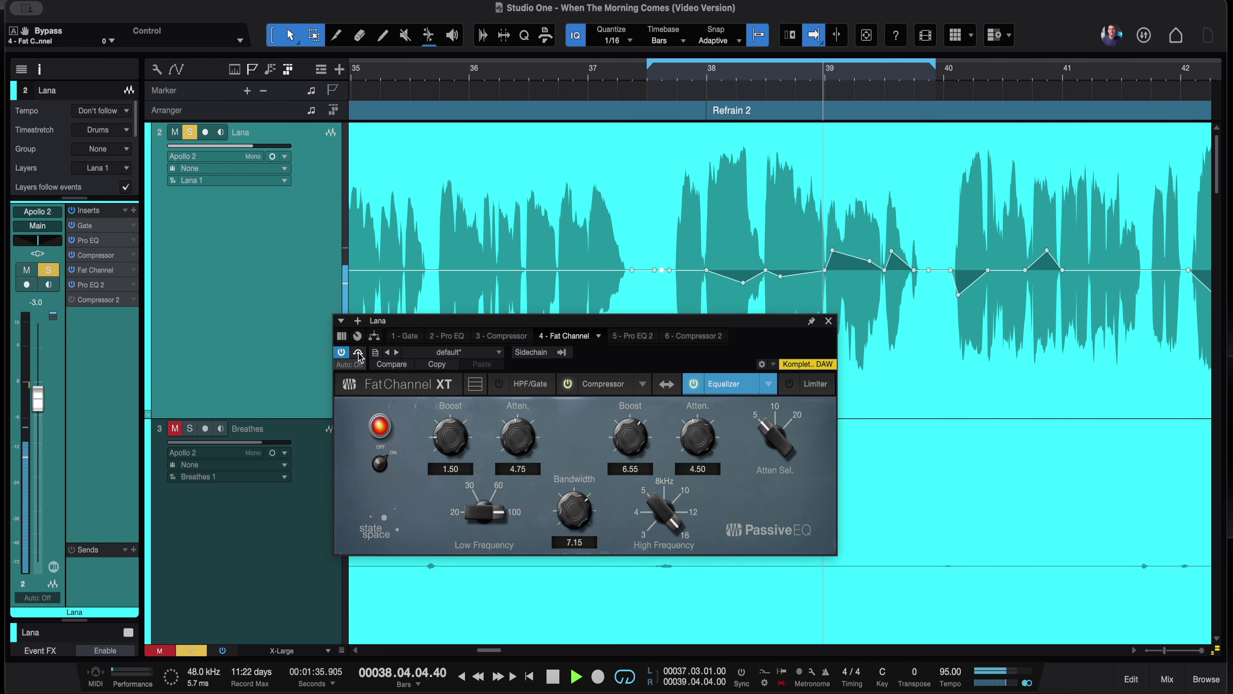
key("space")
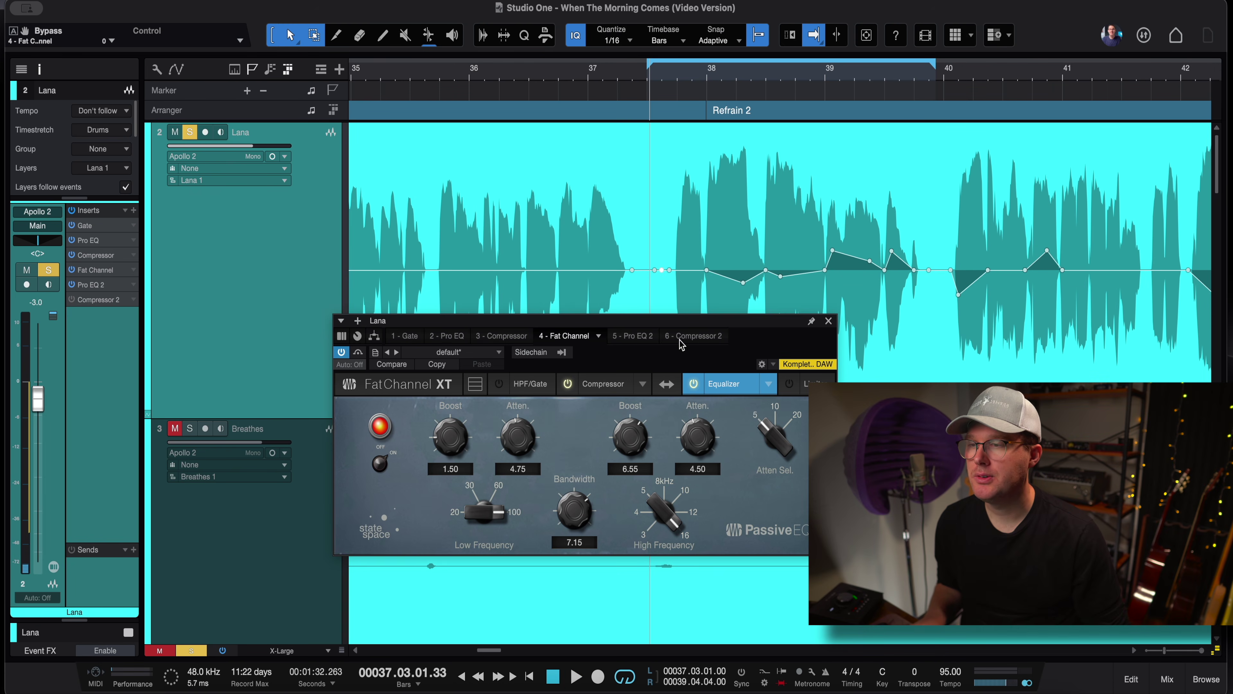
Show the lead vocal's Pro EQ 2 and set the HMF band's Q to 0.35
left_click(641, 337)
left_click_drag(639, 324, 614, 160)
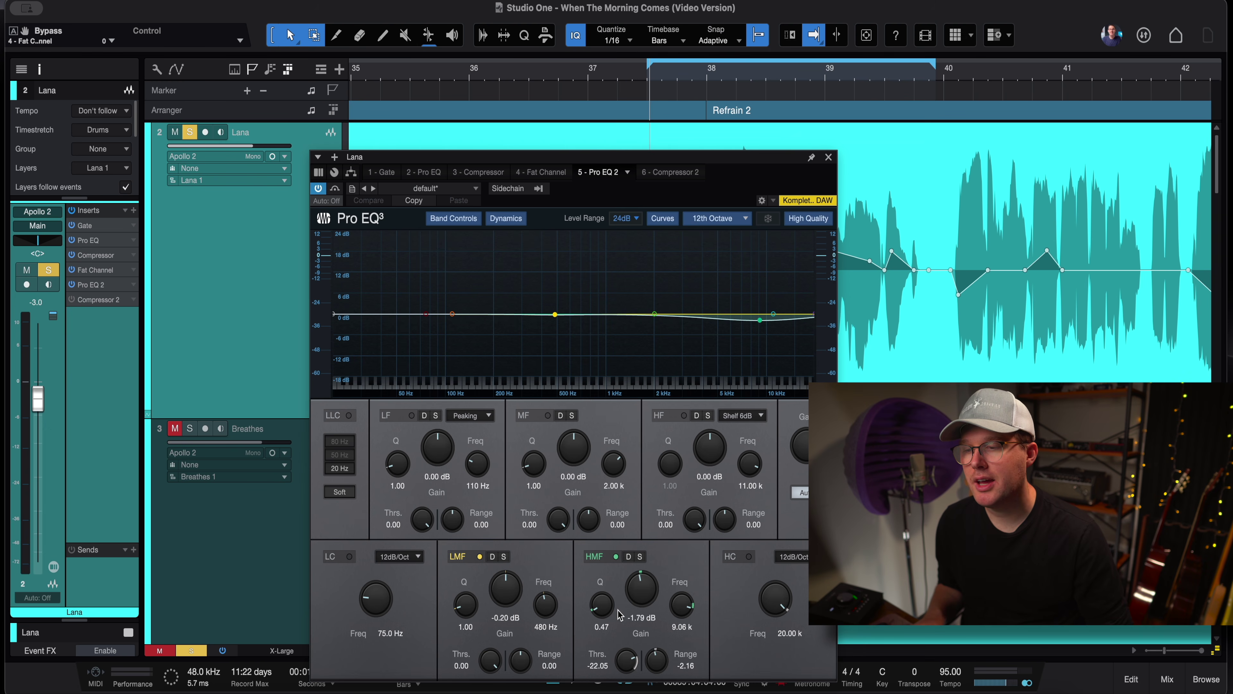
mouse_move(596, 612)
left_mouse_down()
mouse_move(596, 587)
mouse_move(595, 608)
left_mouse_up()
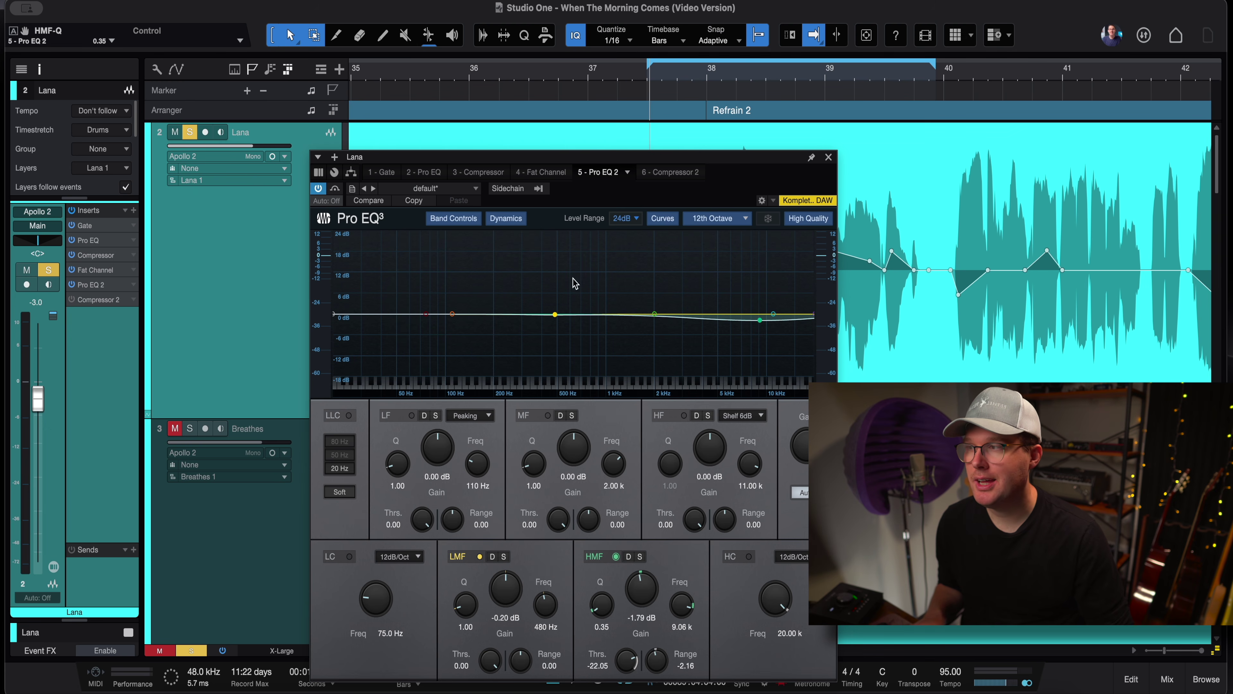
Show the lead vocal's Compressor 2 with the DeEsser-S1 preset and activate it
left_click(680, 172)
left_click_drag(670, 171, 641, 219)
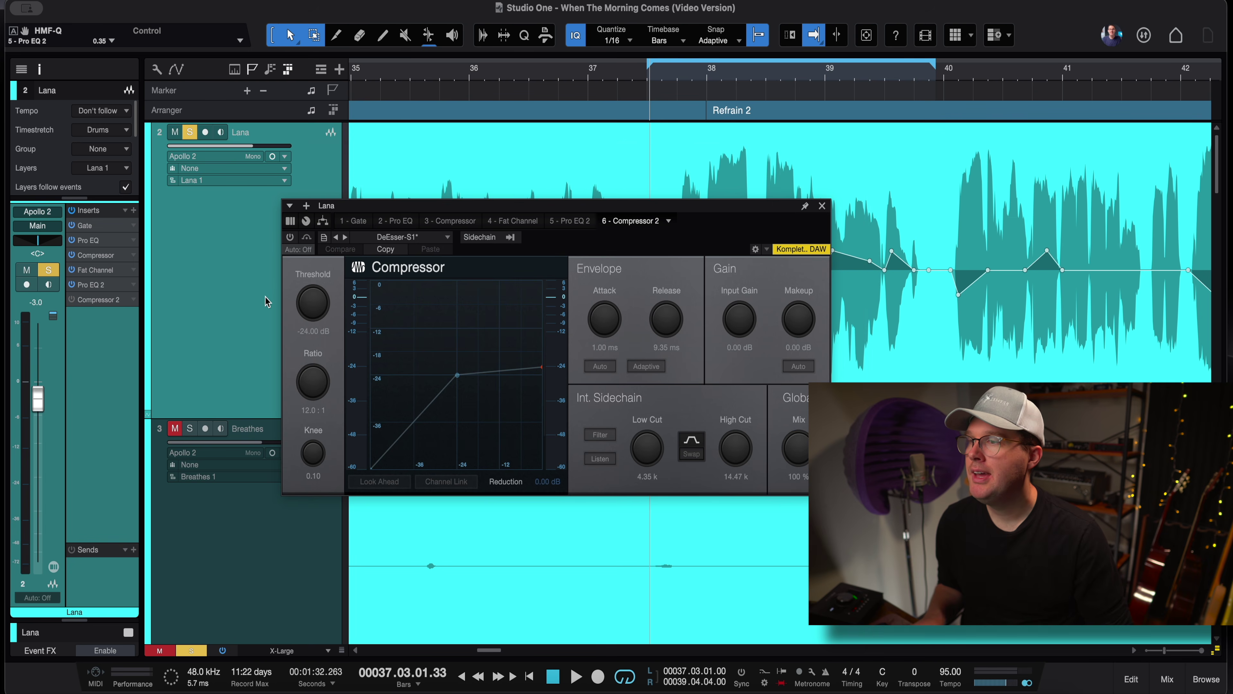
left_click(290, 237)
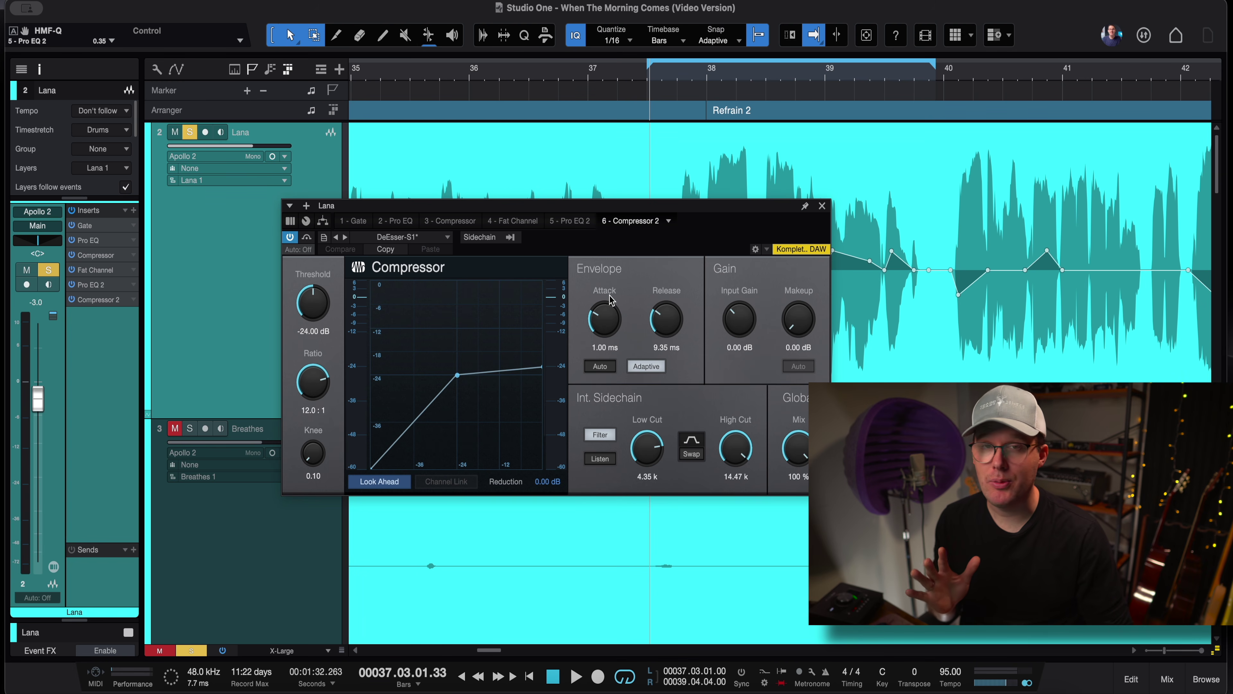
Deactivate the lead vocal's Pro EQ 2 and Compressor 2 and play the loop to compare the sound
left_click_drag(636, 205, 645, 259)
left_click(70, 285)
left_click(71, 299)
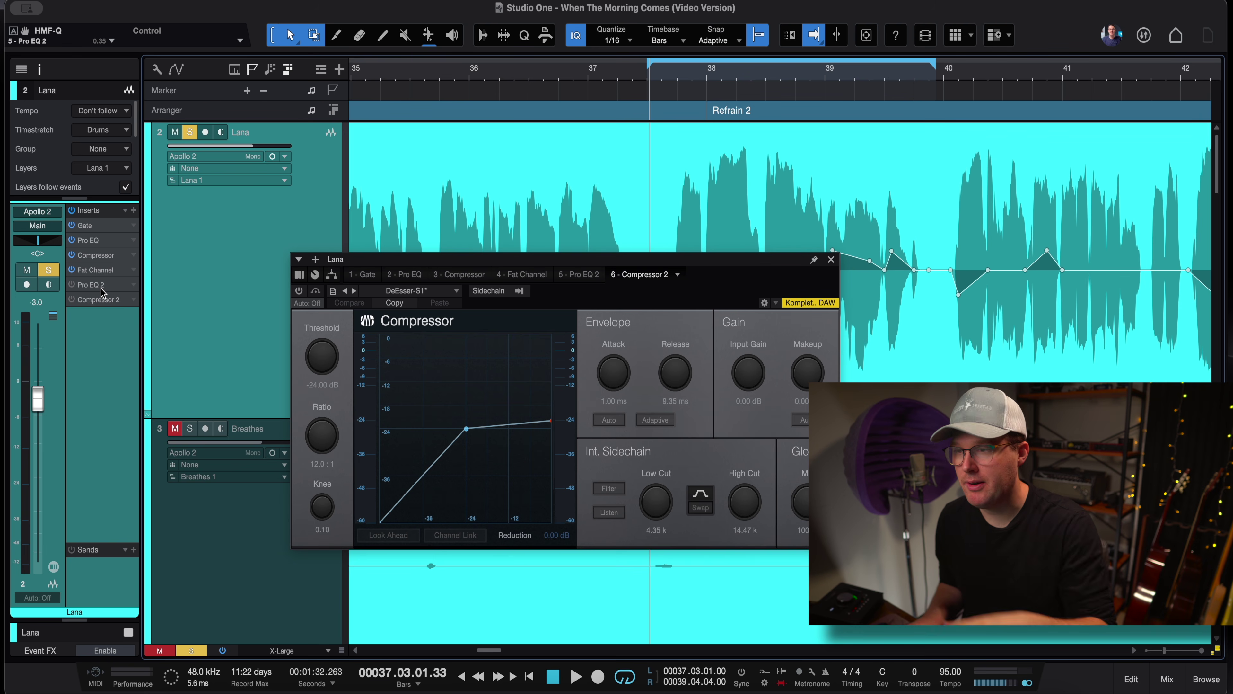
key("space")
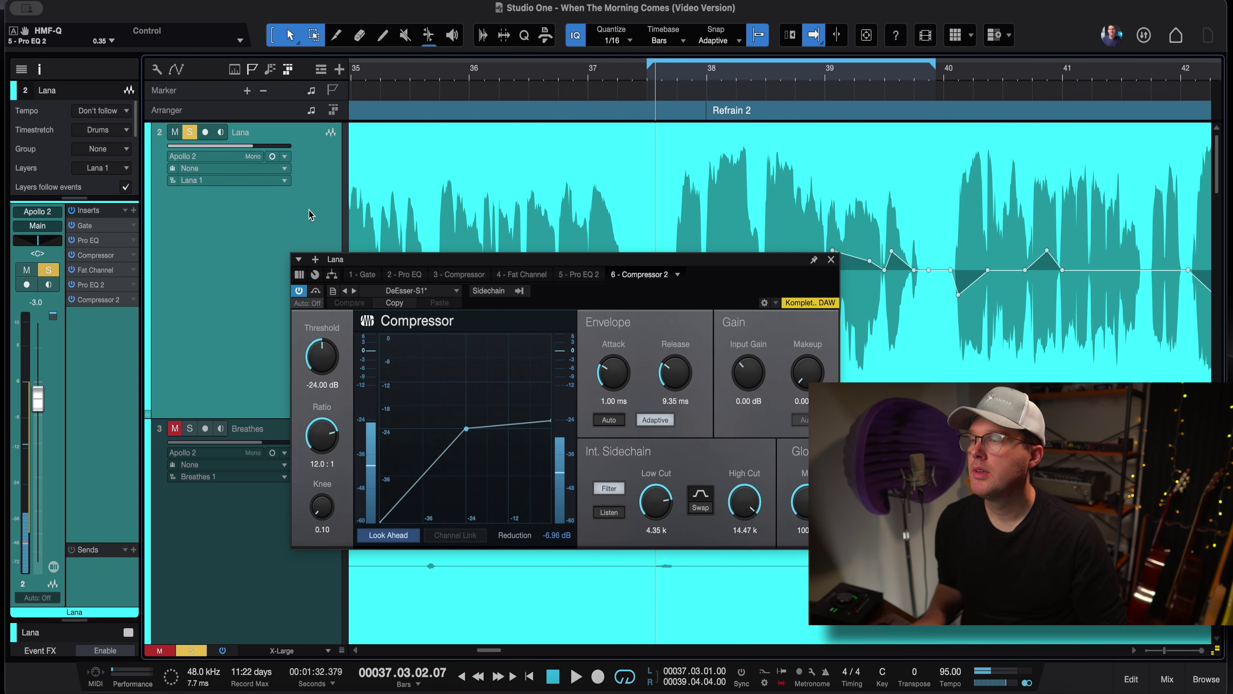
Return to the lead vocal's Compressor 2 and look through its vocal presets without loading another one
left_click(588, 273)
left_click(653, 274)
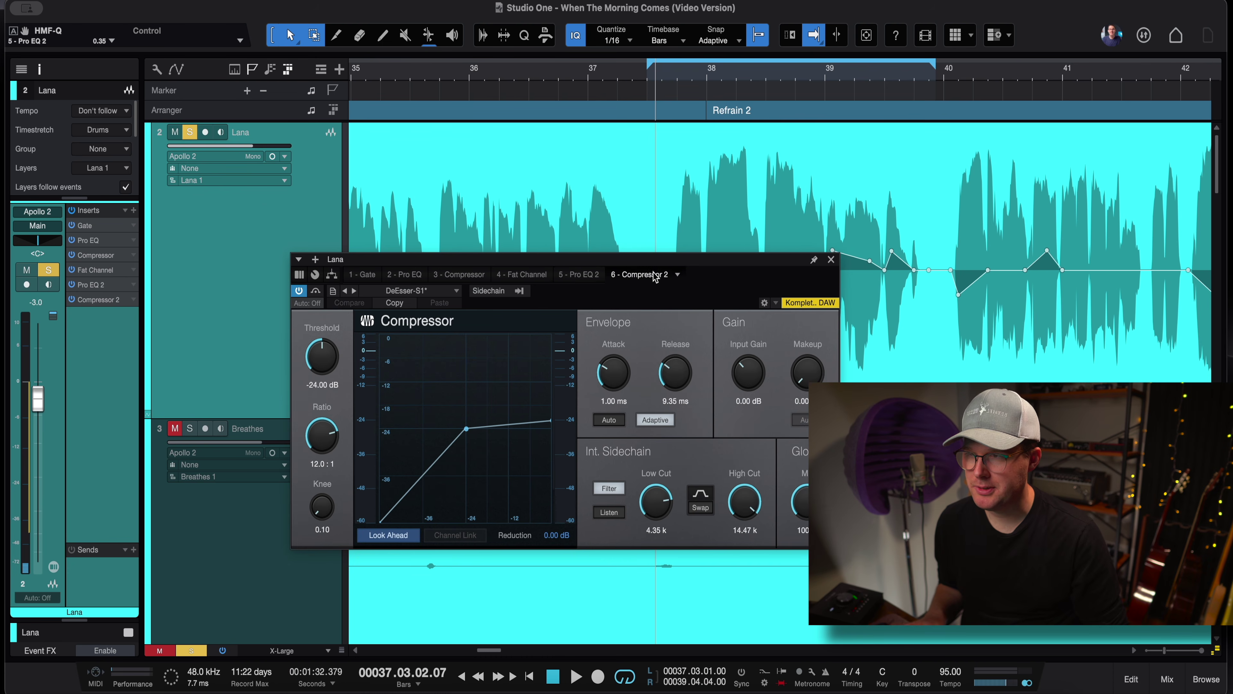
left_click_drag(647, 264, 623, 221)
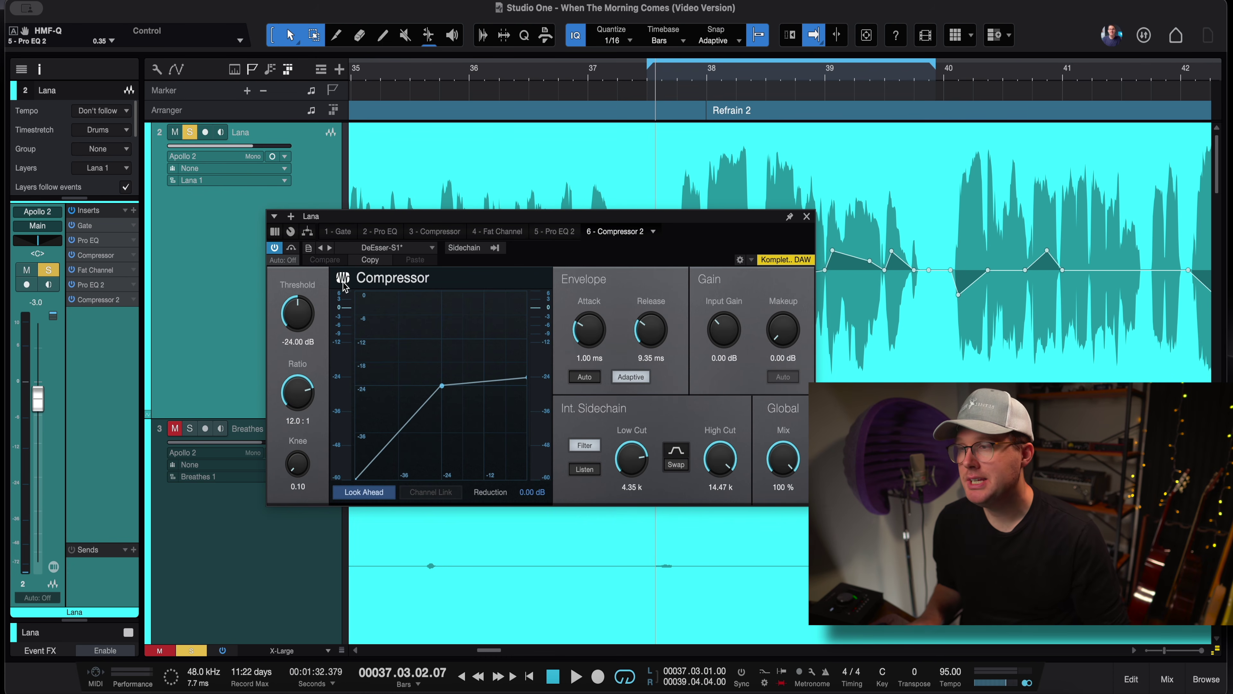
left_click(418, 248)
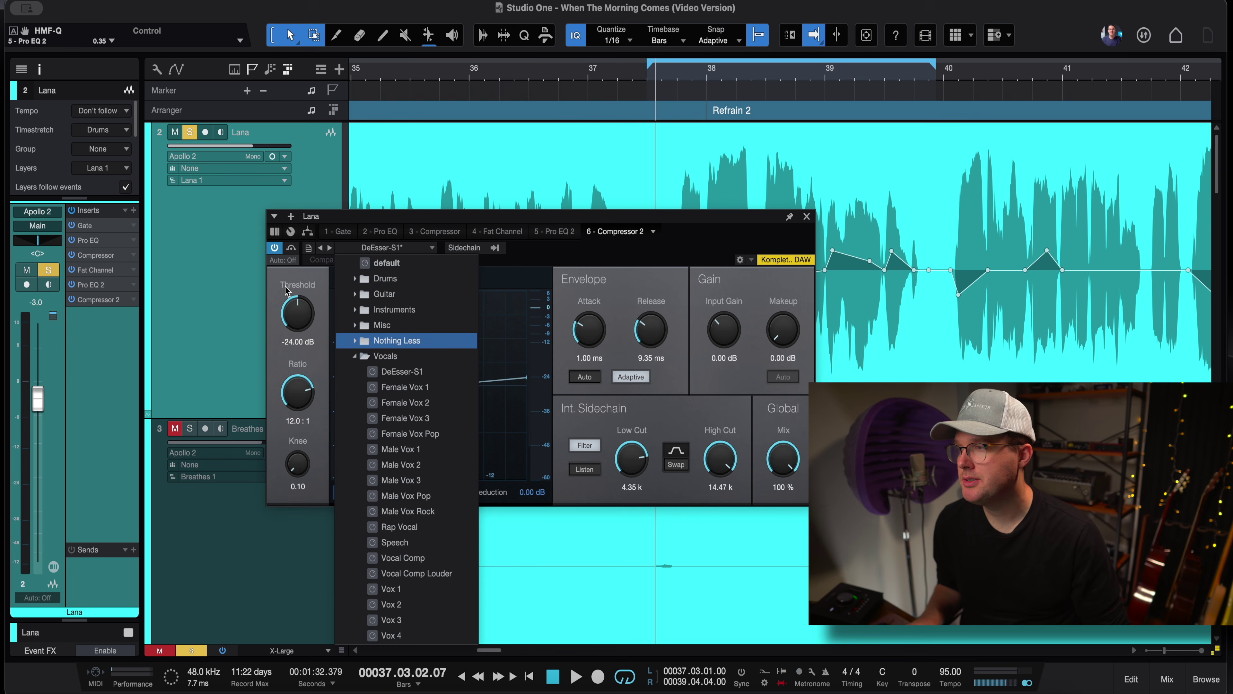
left_click(304, 284)
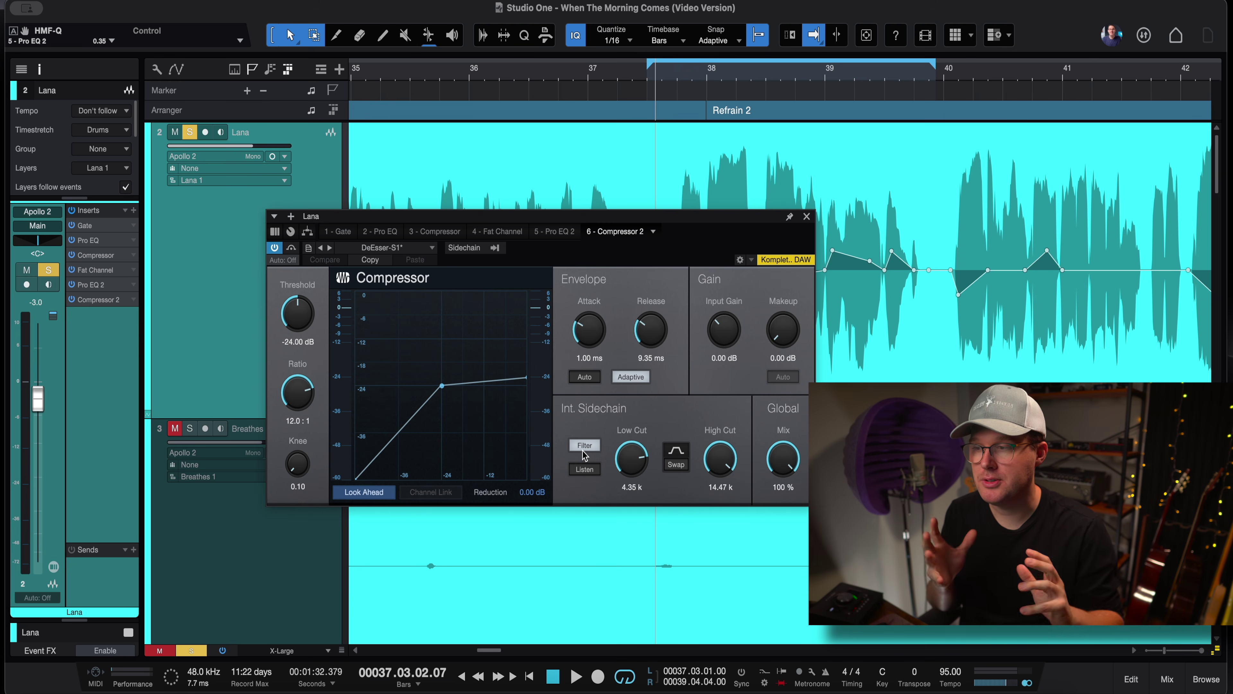
Turn on Compressor 2's internal sidechain Listen and play the loop to hear only the filtered sibilance range
left_click(583, 470)
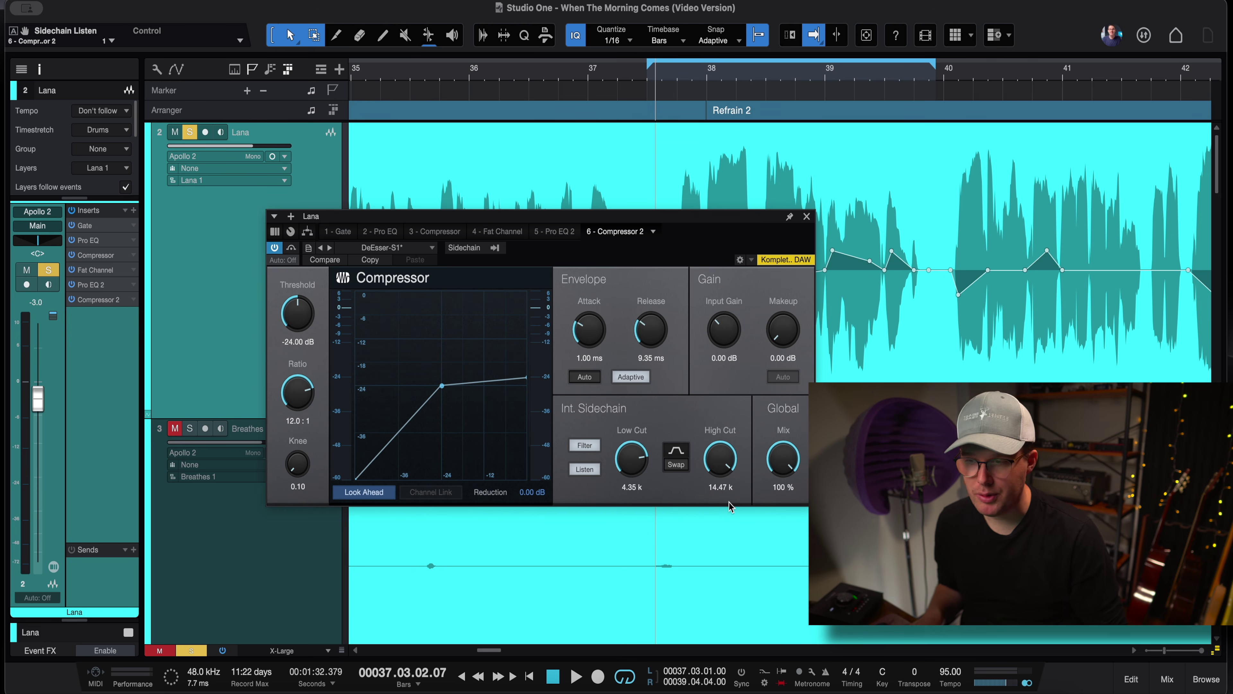
key("space")
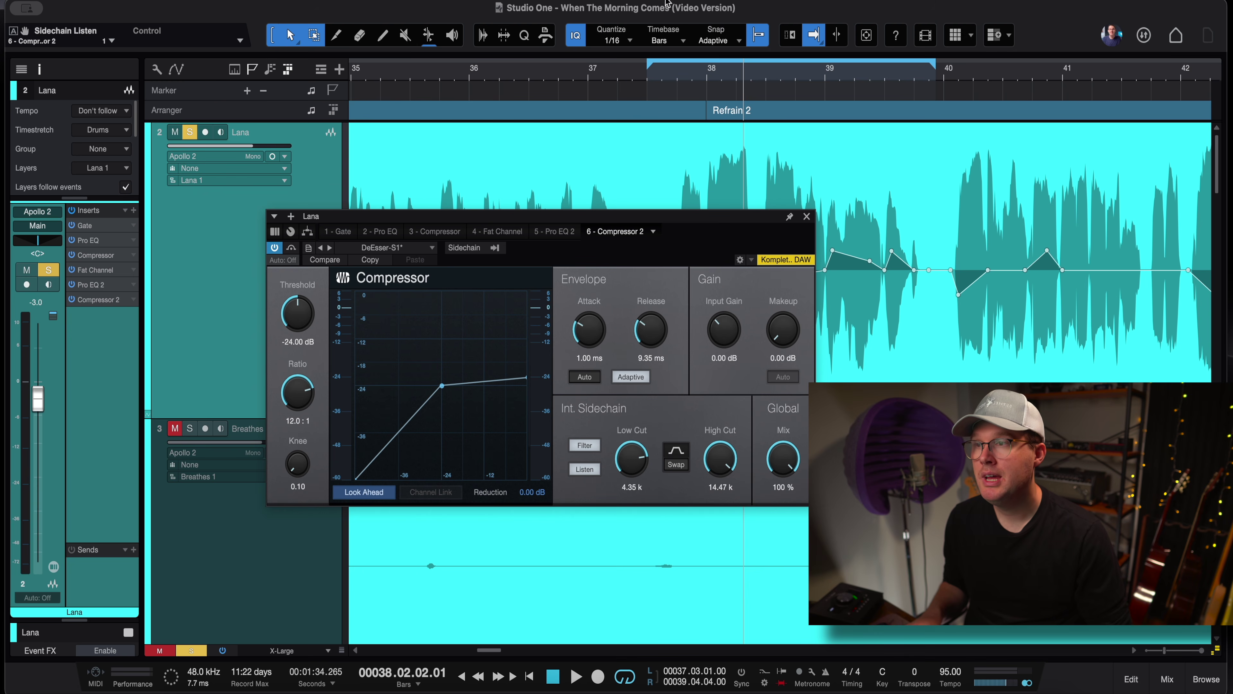
key("space")
Bypass Compressor 2, play the looped vocal, and re-engage it during playback to compare the de-essing
left_click(291, 249)
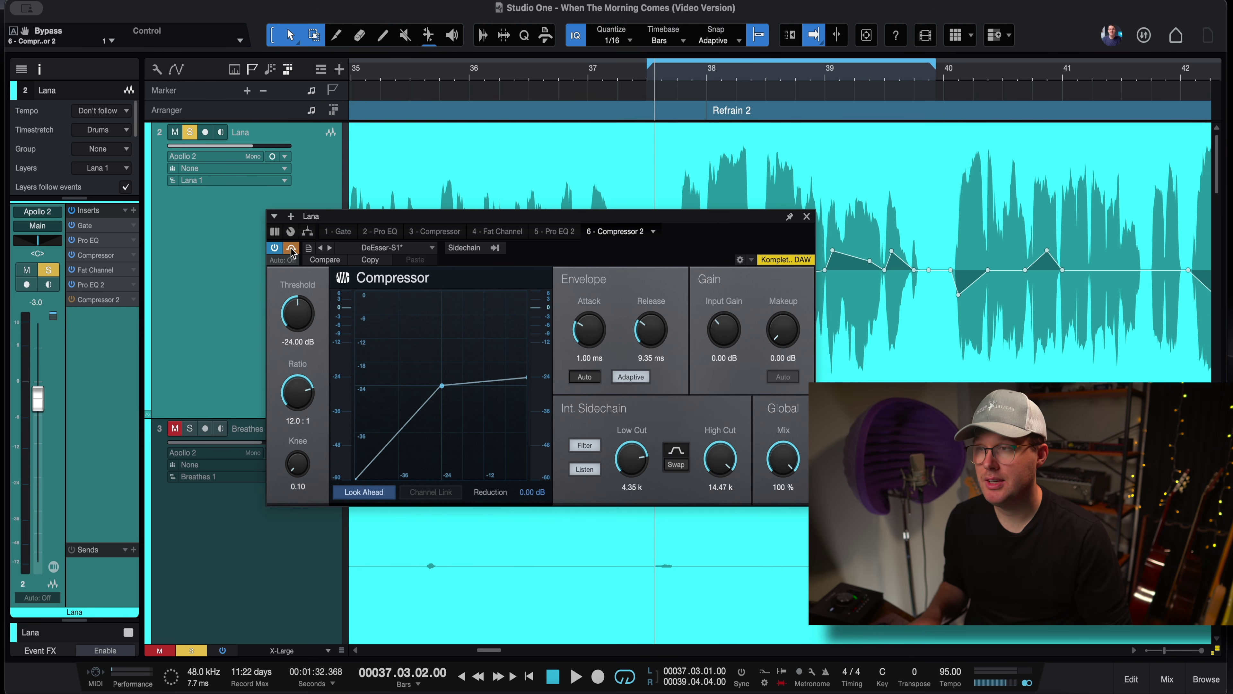
key("space")
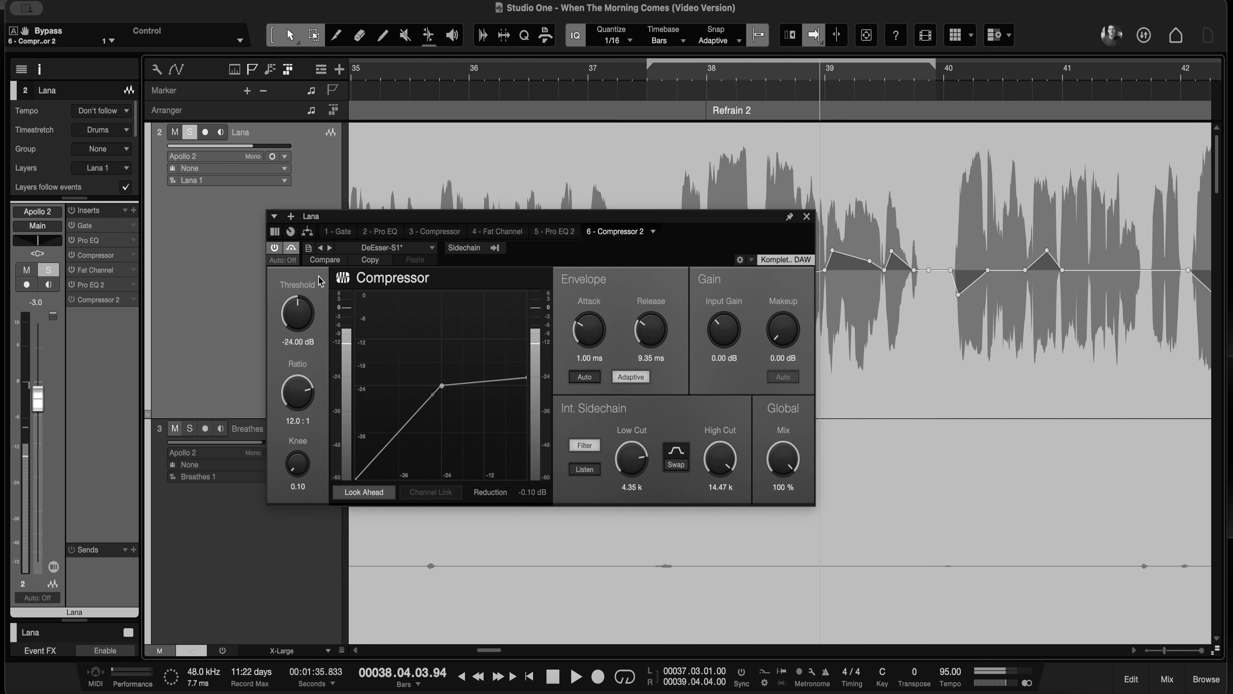
left_click(291, 248)
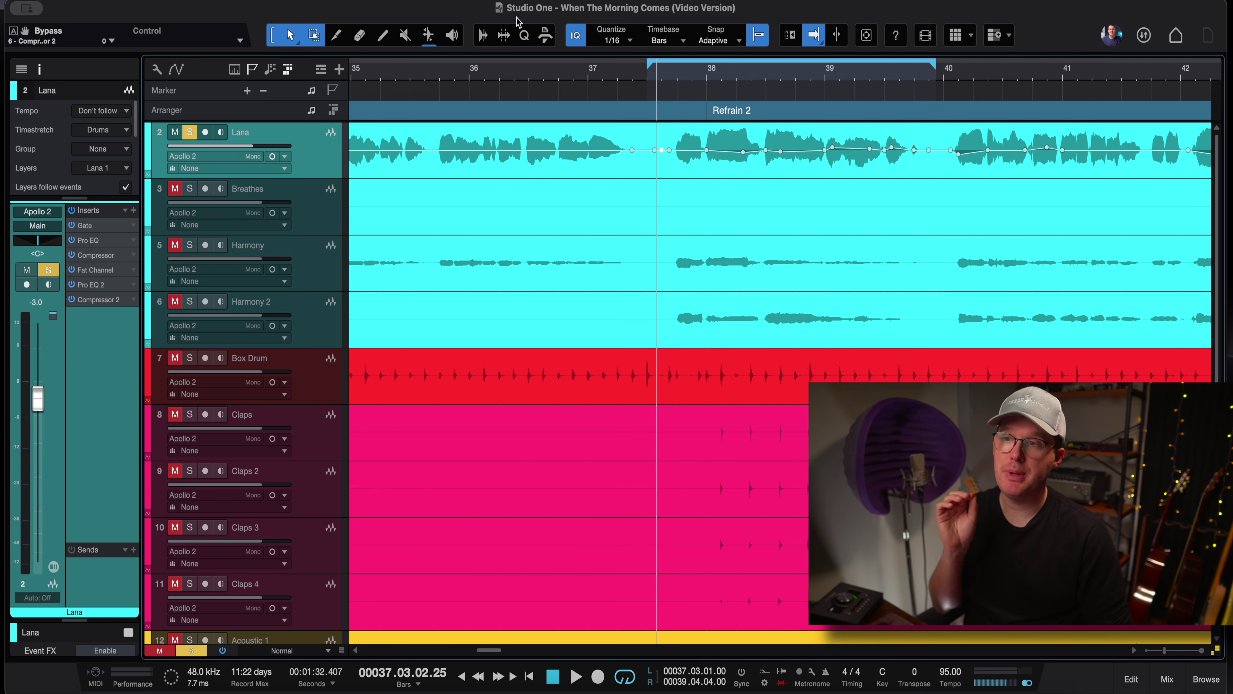
Review the lead vocal clip's Gain Envelope option and the settings of its Gate, Pro EQ and Compressor inserts
right_click(753, 175)
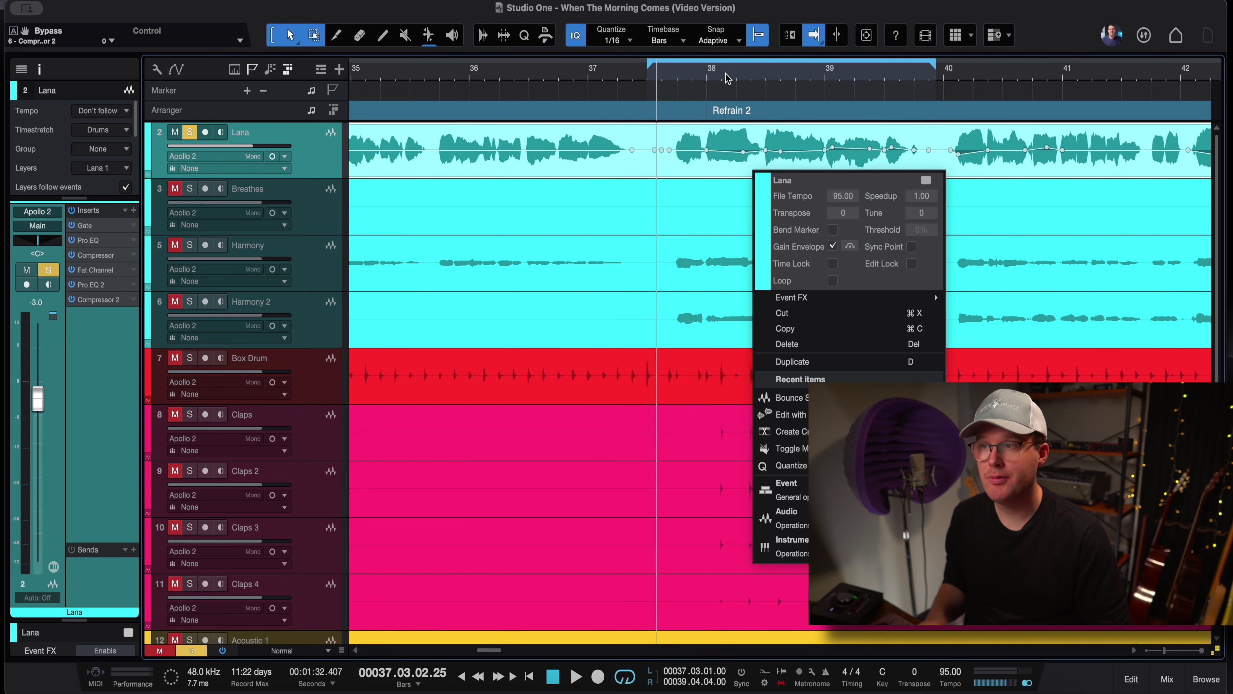
left_click(695, 175)
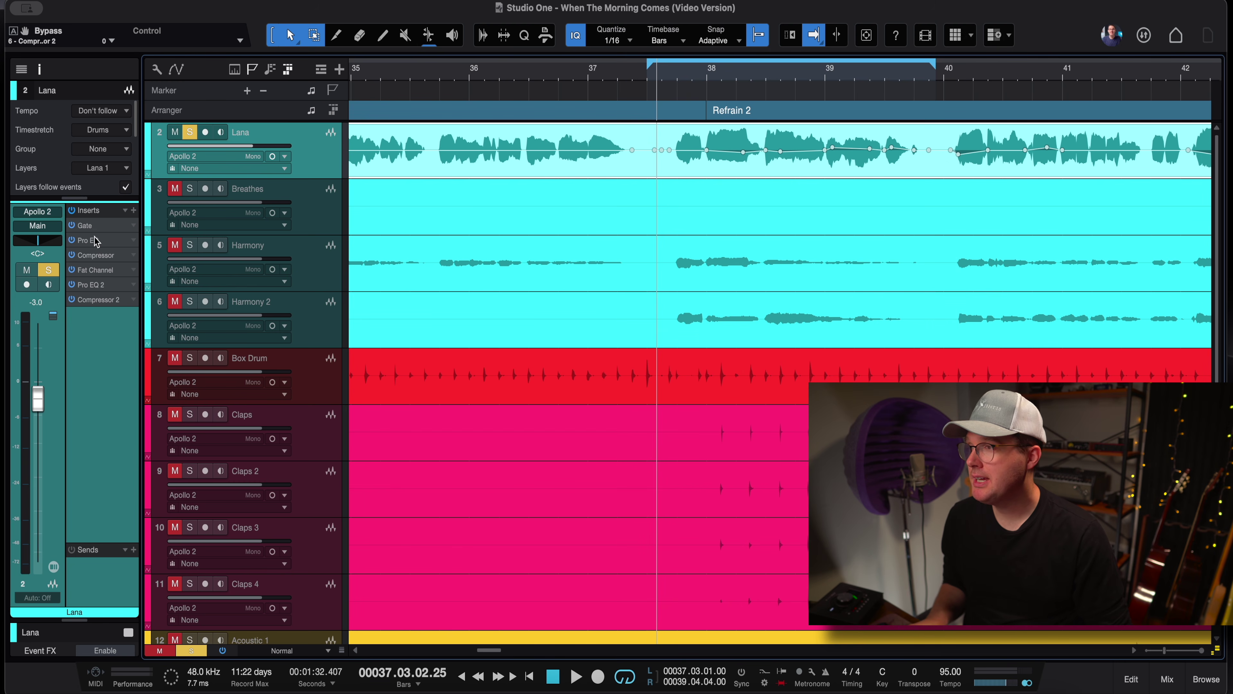
double_click(85, 226)
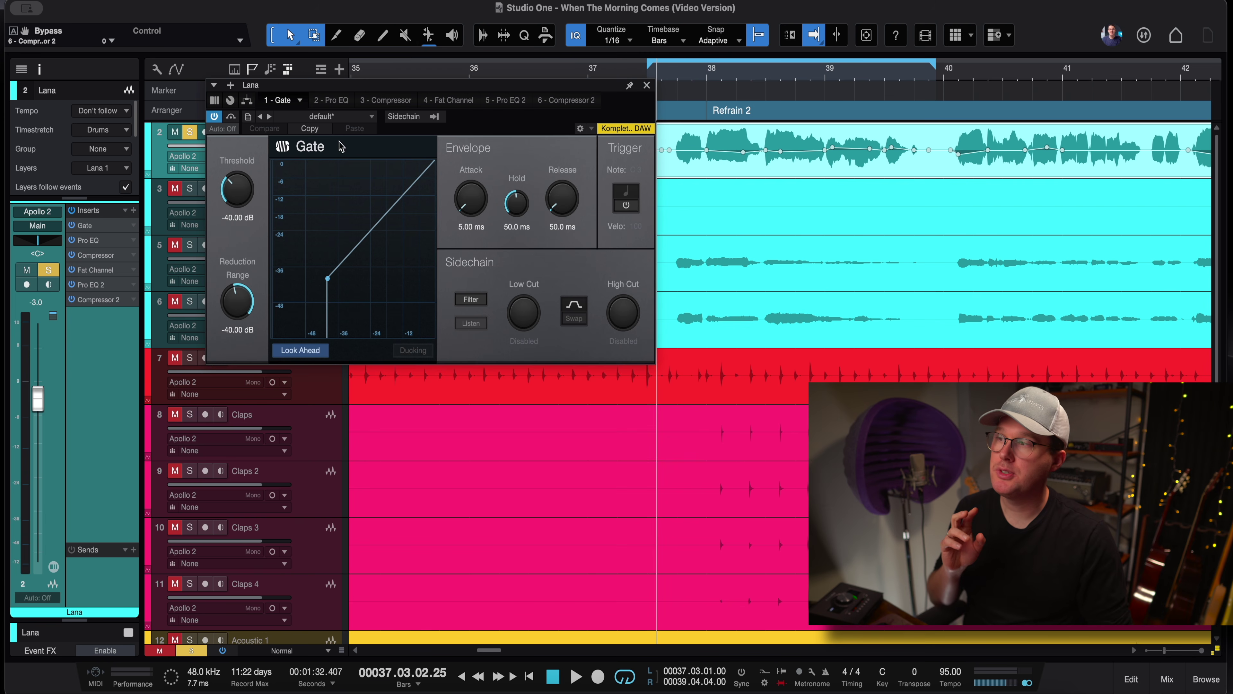
left_click_drag(369, 88, 551, 263)
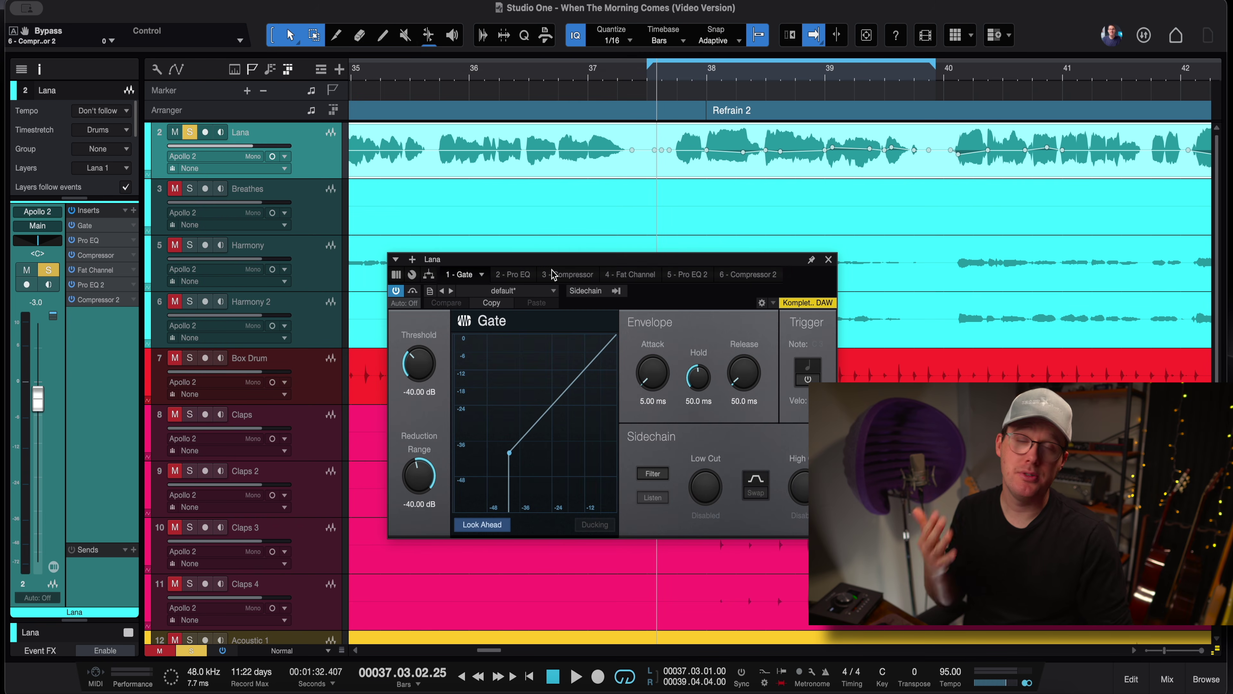
left_click(513, 275)
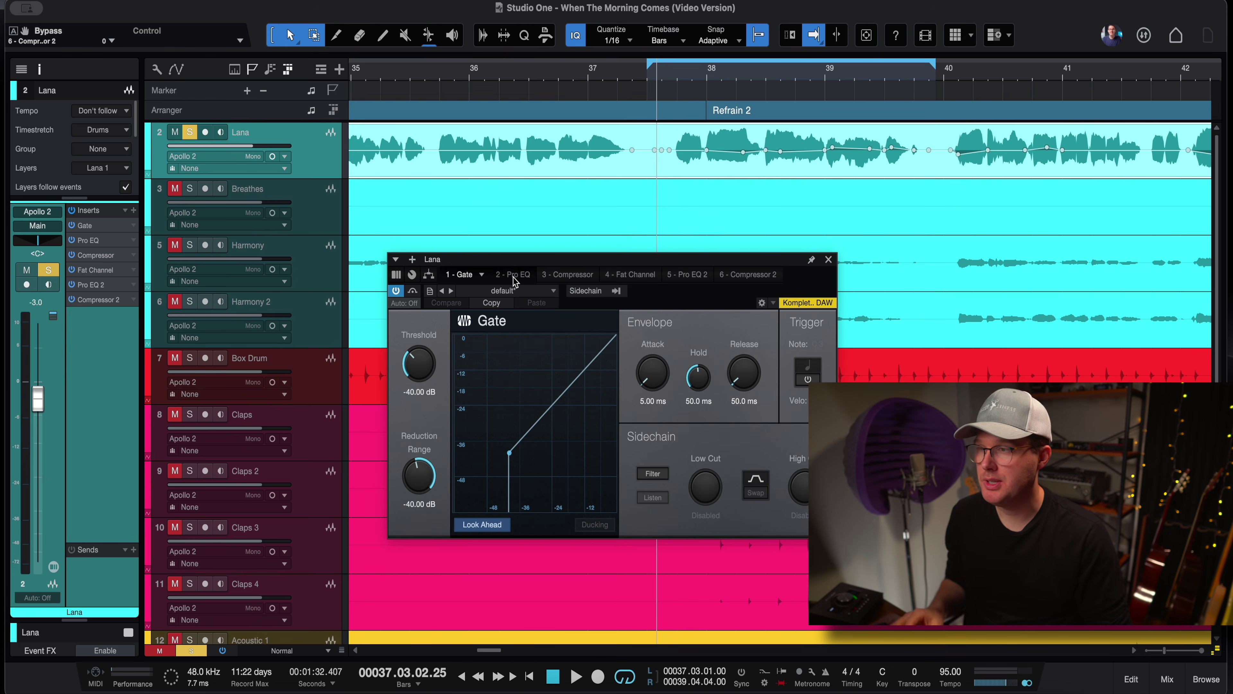
left_click_drag(571, 261, 553, 198)
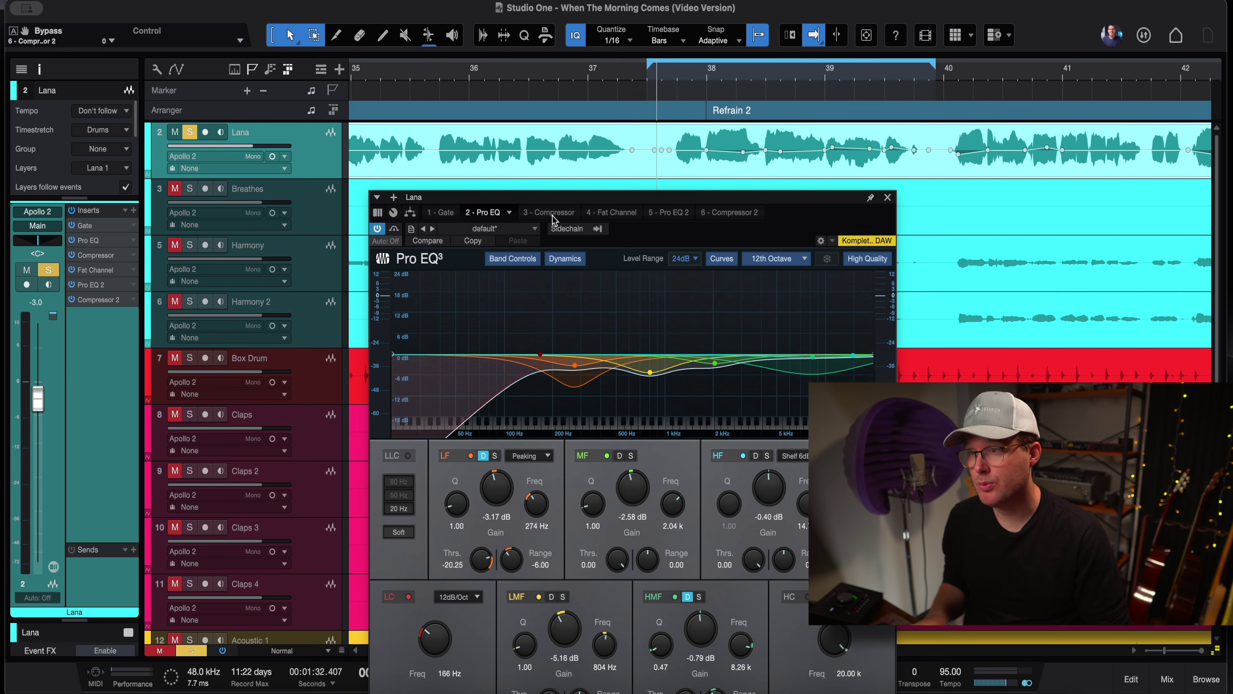
left_click(549, 214)
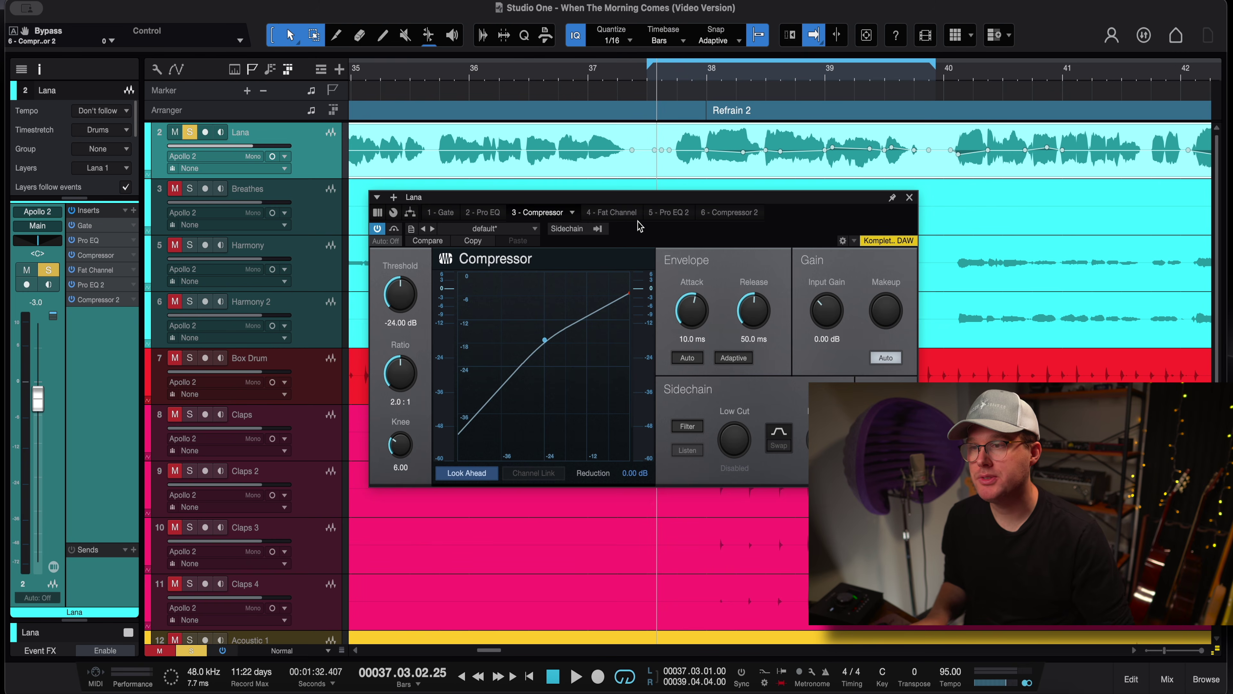
Review the Fat Channel's compressor and equalizer, Pro EQ 2 and Compressor 2, and close the plug-in window
left_click(621, 214)
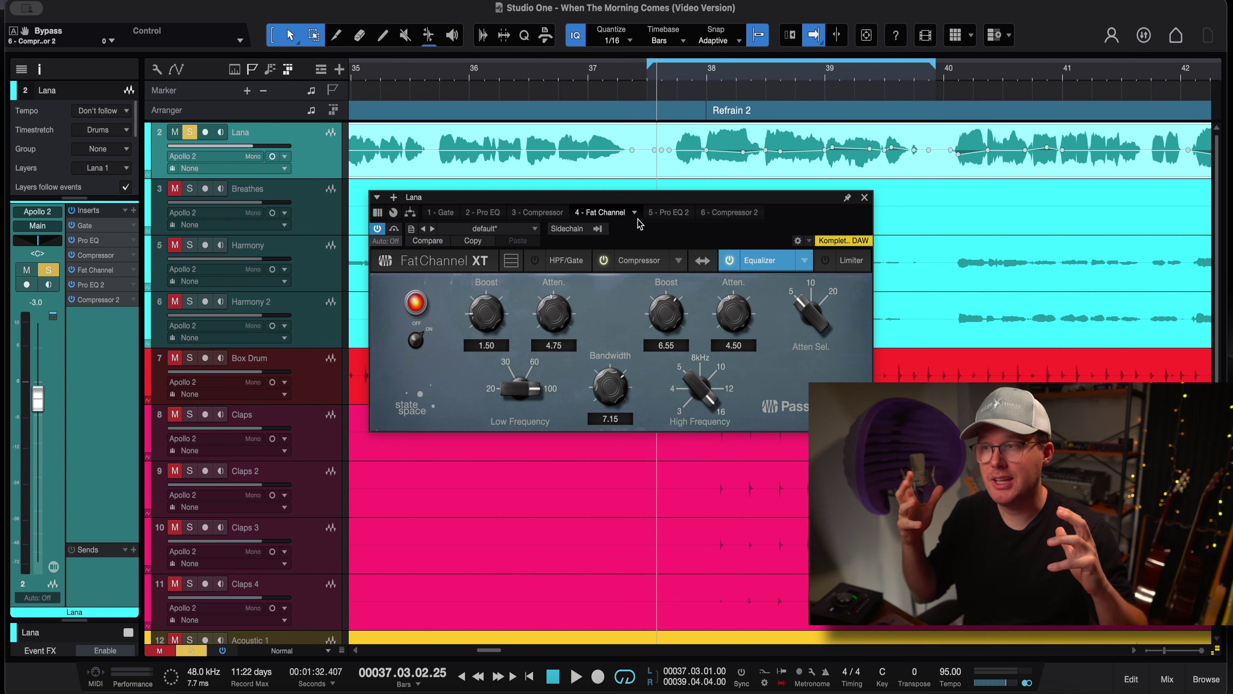
left_click(645, 265)
left_click(769, 262)
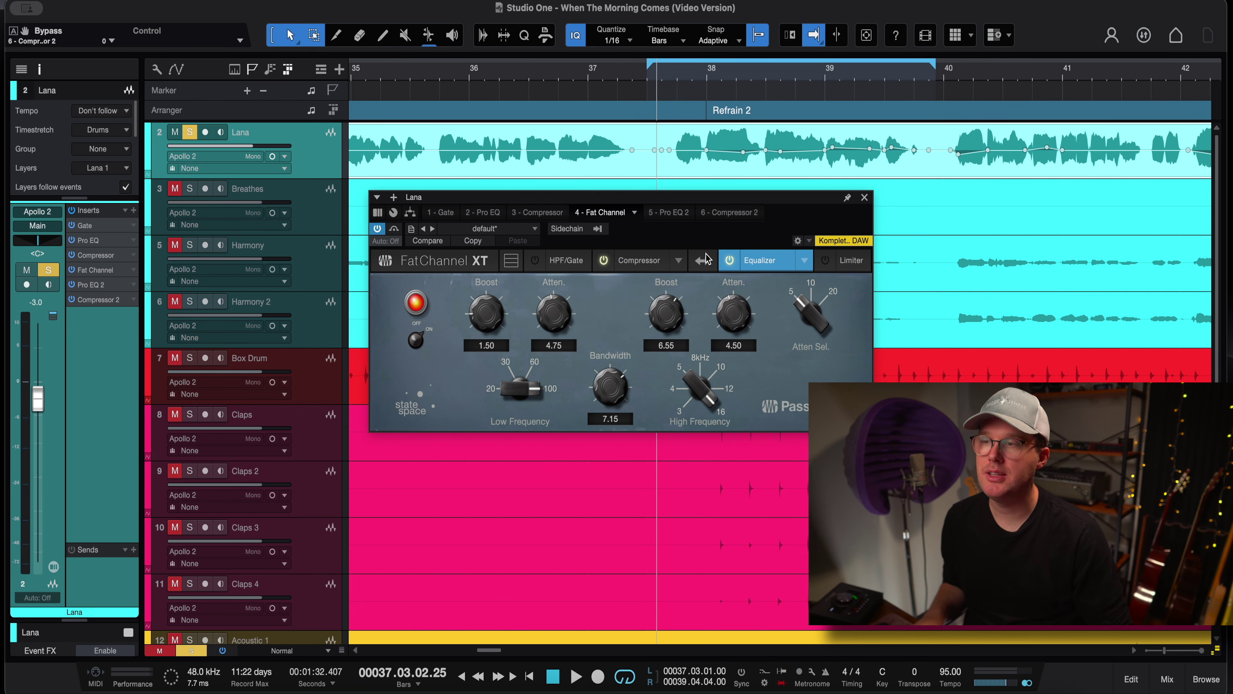
left_click(668, 213)
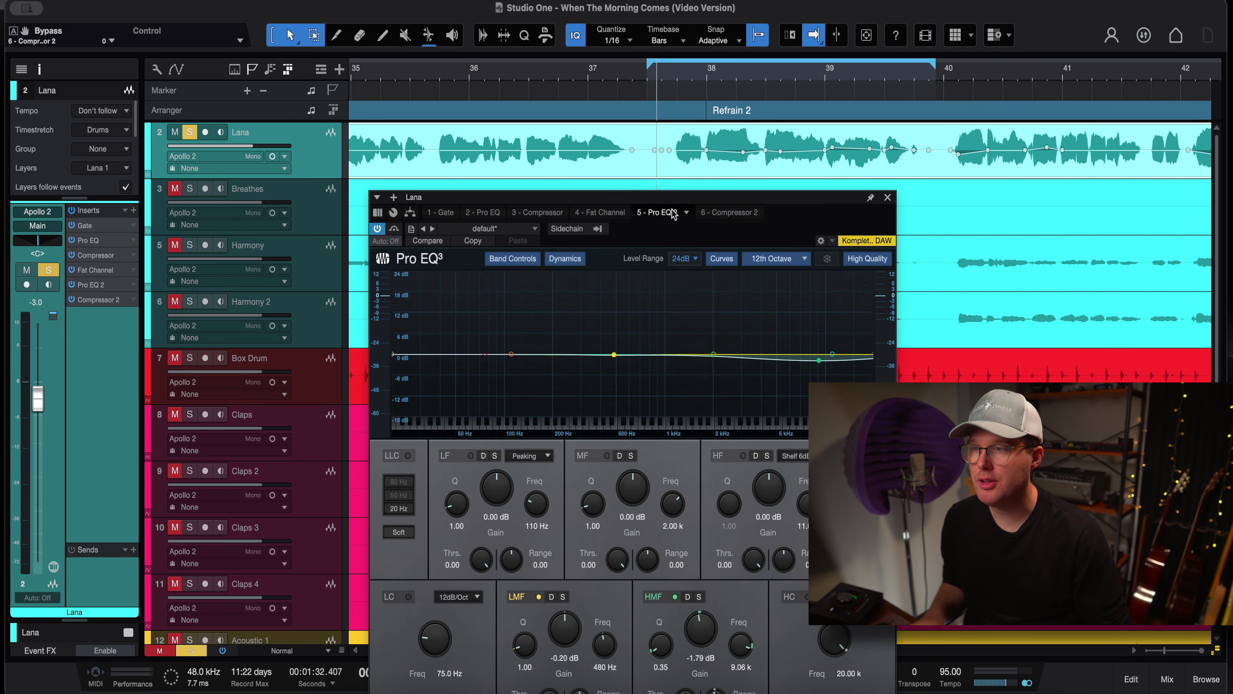
left_click(724, 214)
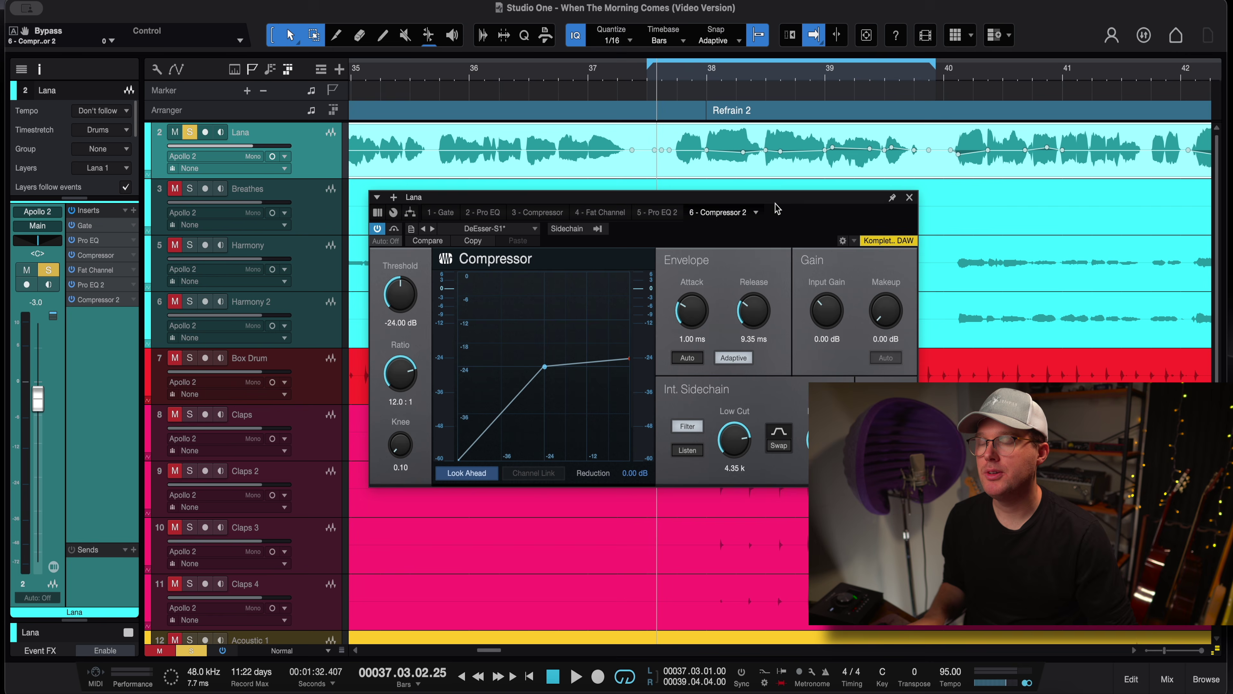
left_click(909, 197)
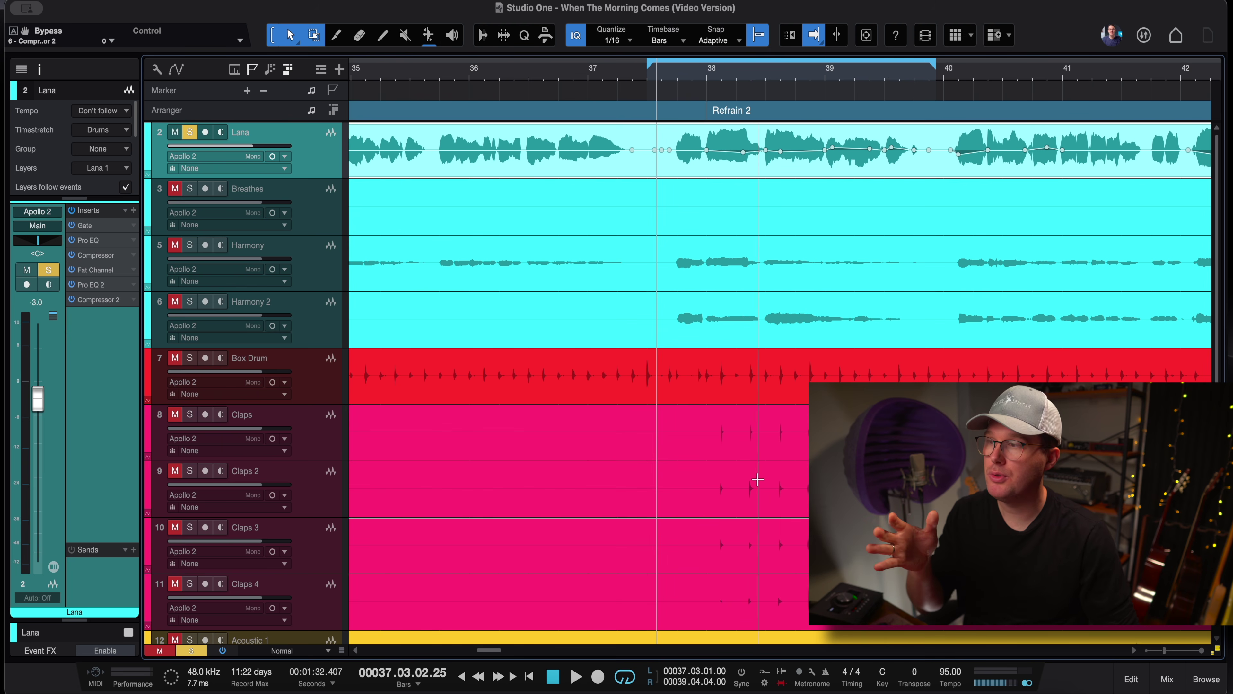
Look over the other tracks in the arrangement and unsolo the lead vocal for full-mix playback
scroll(758, 480, "down", 6)
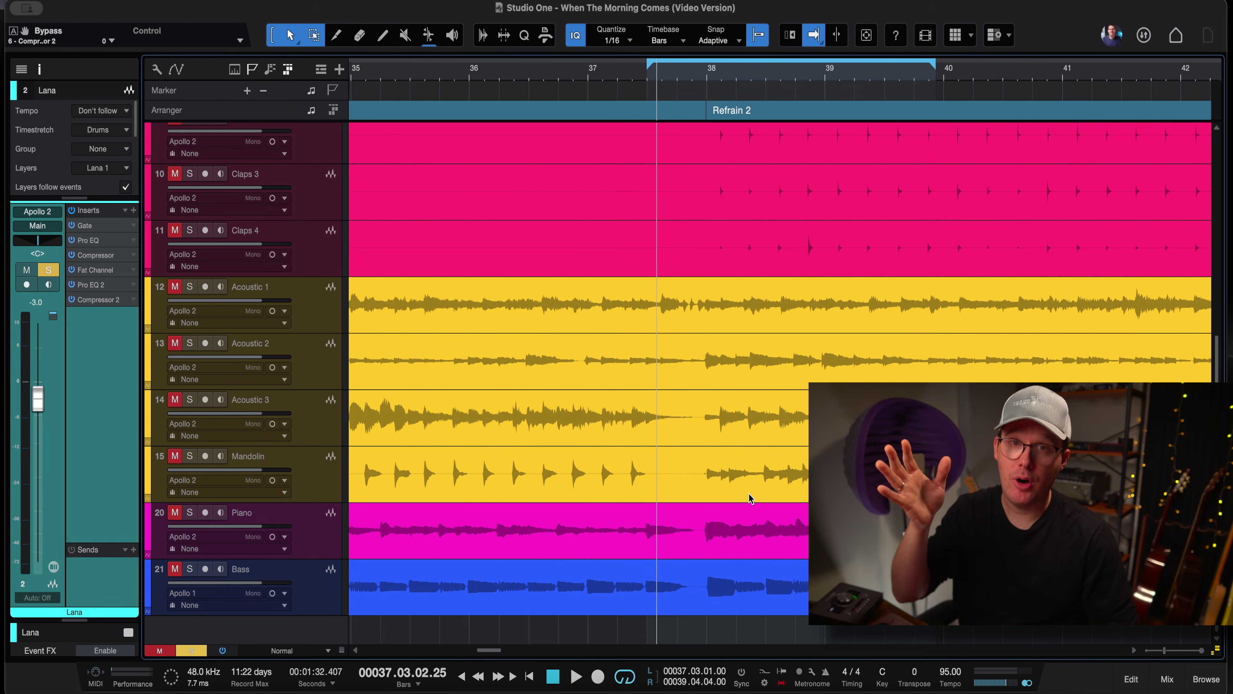
scroll(748, 494, "up", 6)
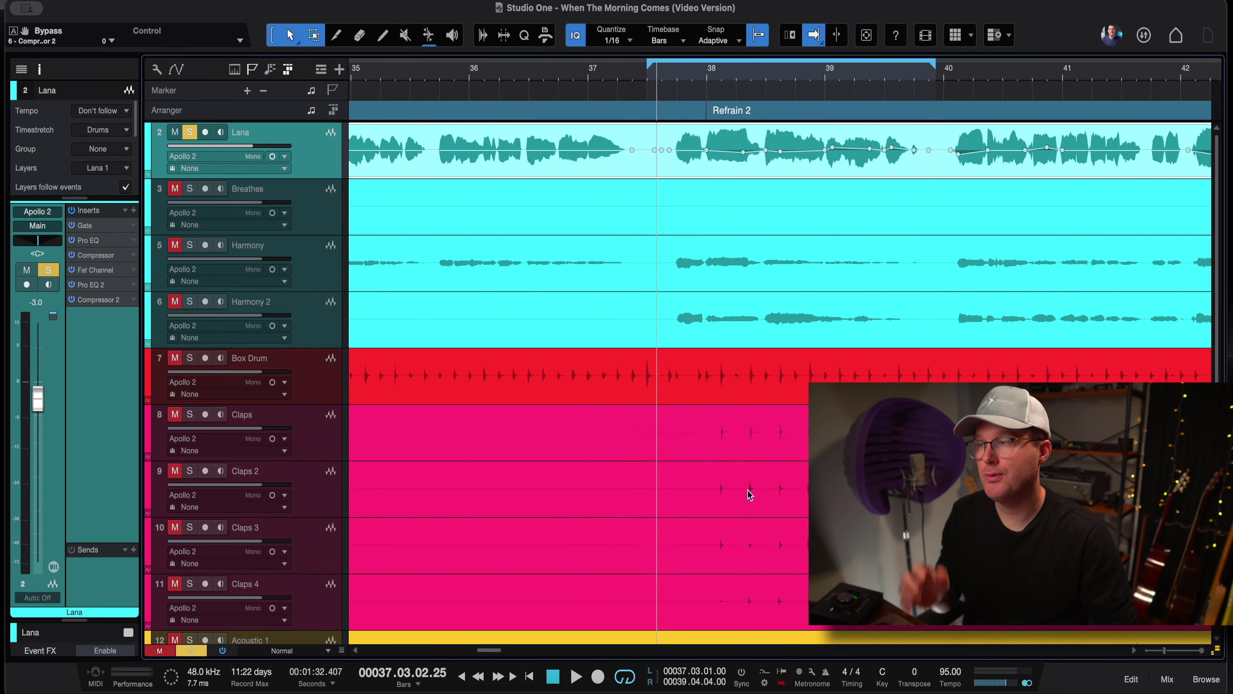
key("s")
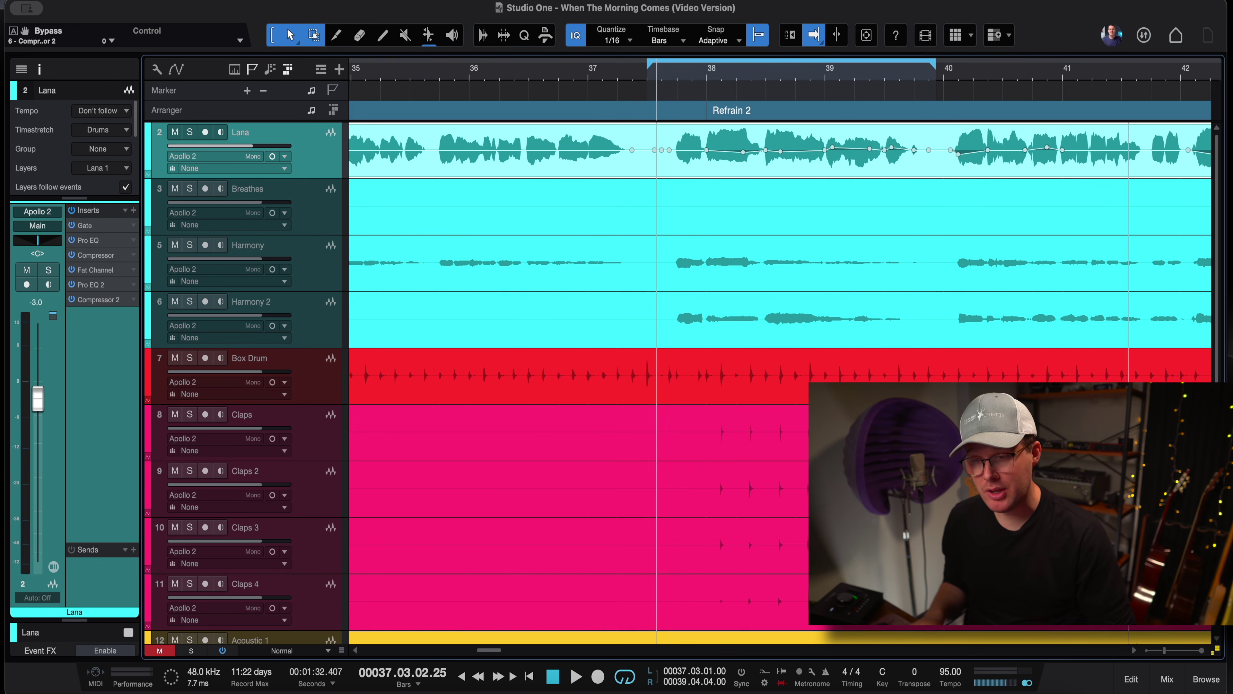
Show the mixer for all tracks and extend the end of the loop range to bar 42
left_click(1164, 678)
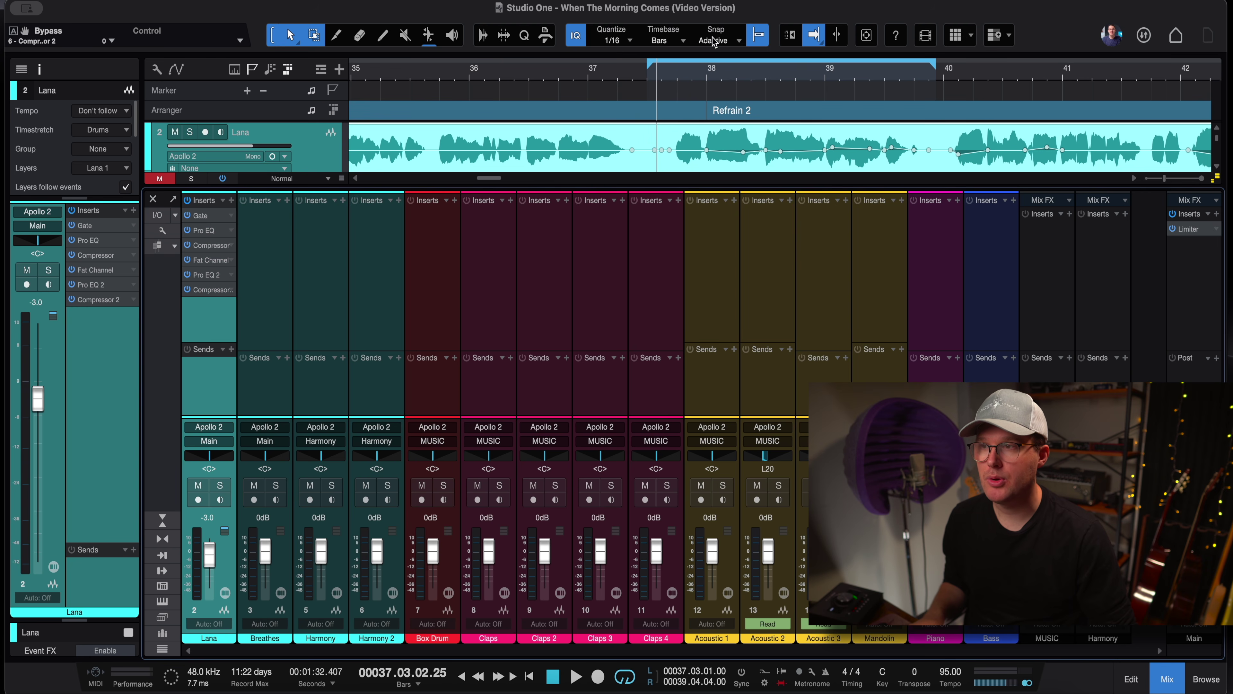
left_click_drag(704, 79, 697, 53)
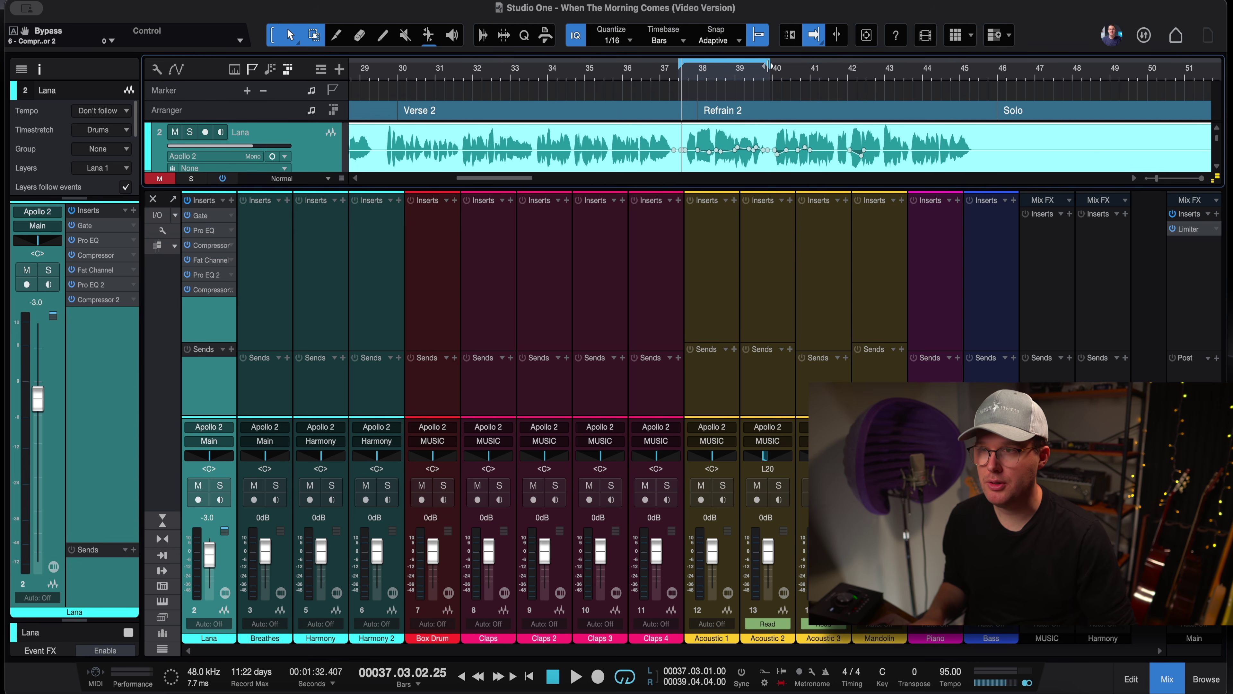
left_click_drag(775, 67, 834, 102)
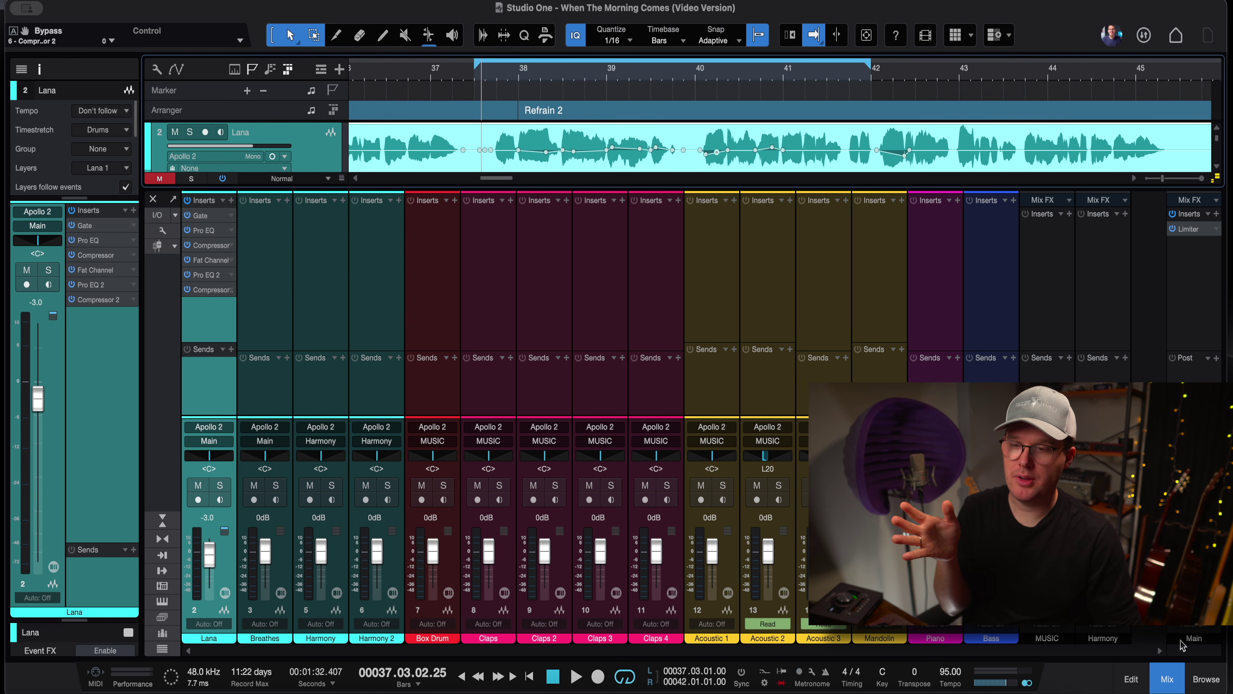
Hide the mixer, deactivate all of the lead vocal's inserts, and play the full mix from 37.3
left_click(1173, 679)
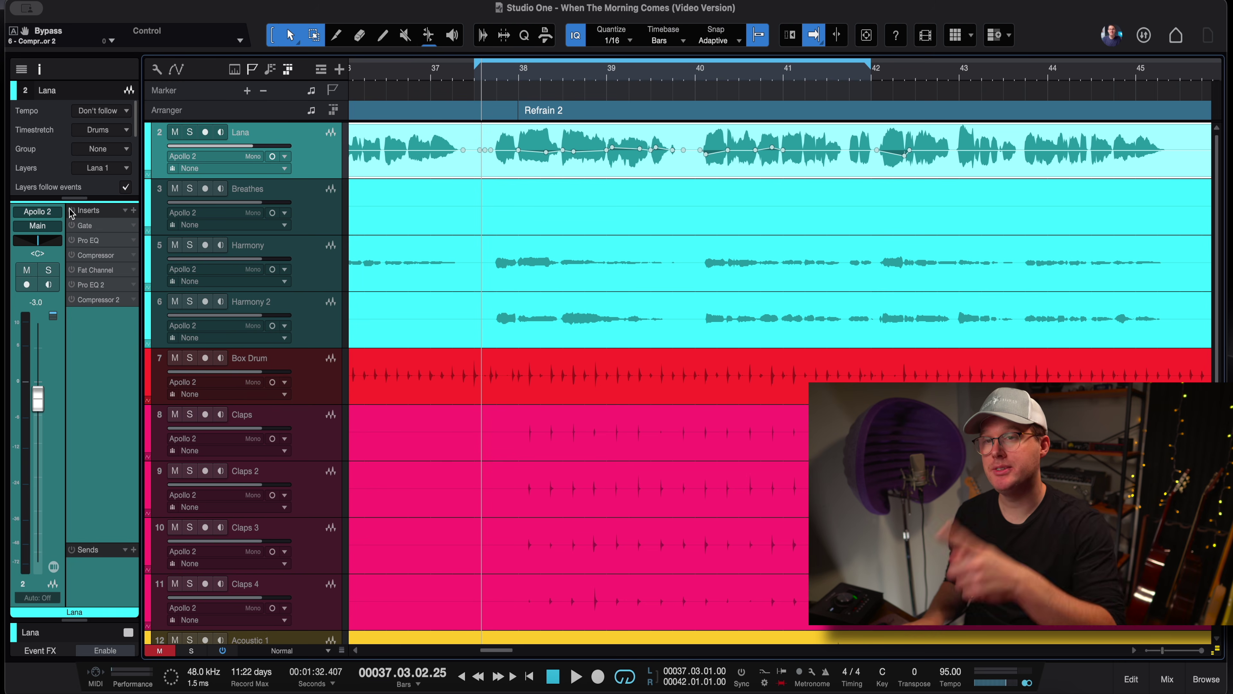
key("space")
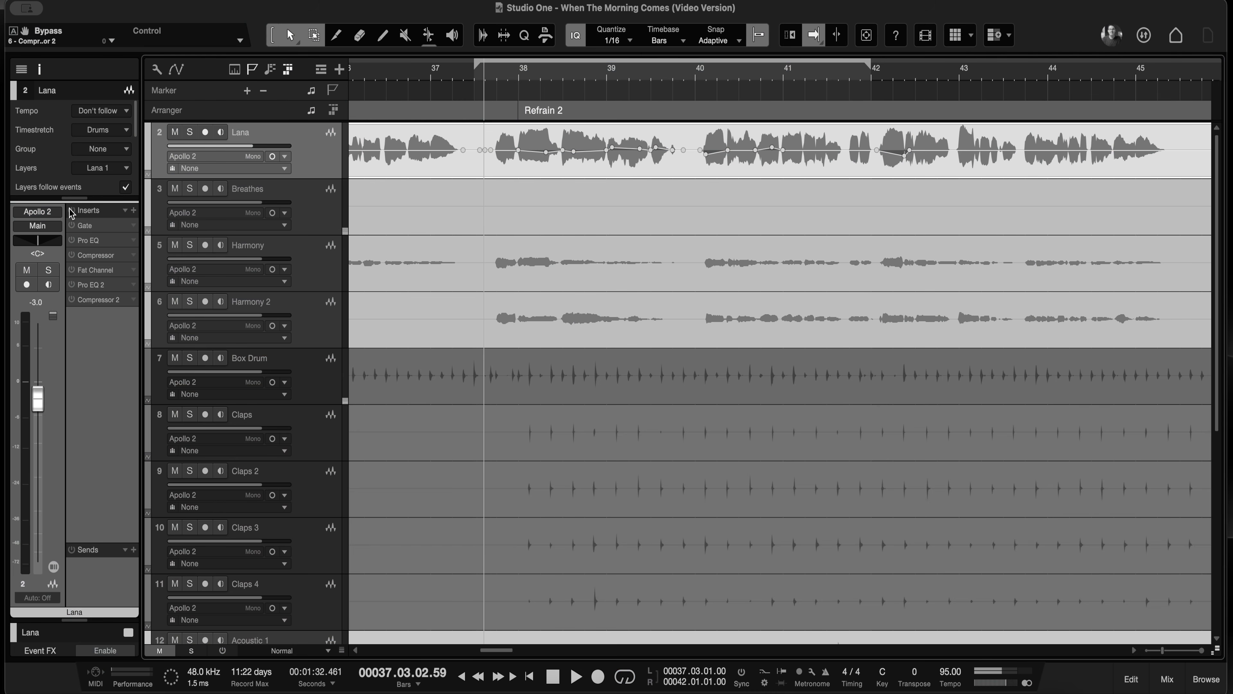